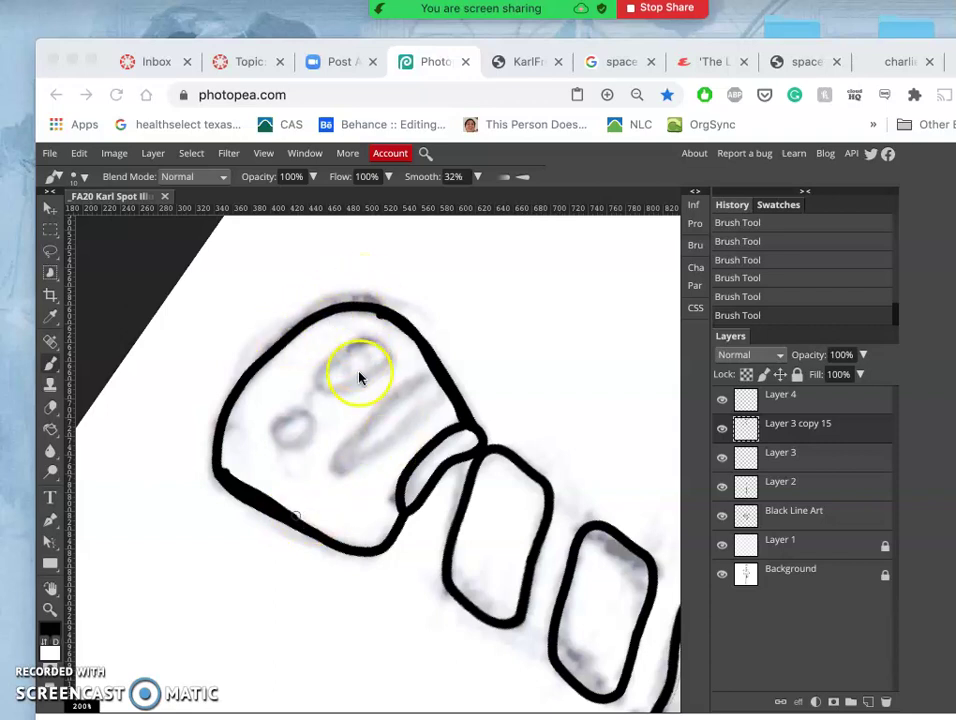
# - Move between rotate and pan view to bring the dagger handle's rounded end into view
pyautogui.click(51, 590)
pyautogui.click(51, 589)
pyautogui.click(97, 614)
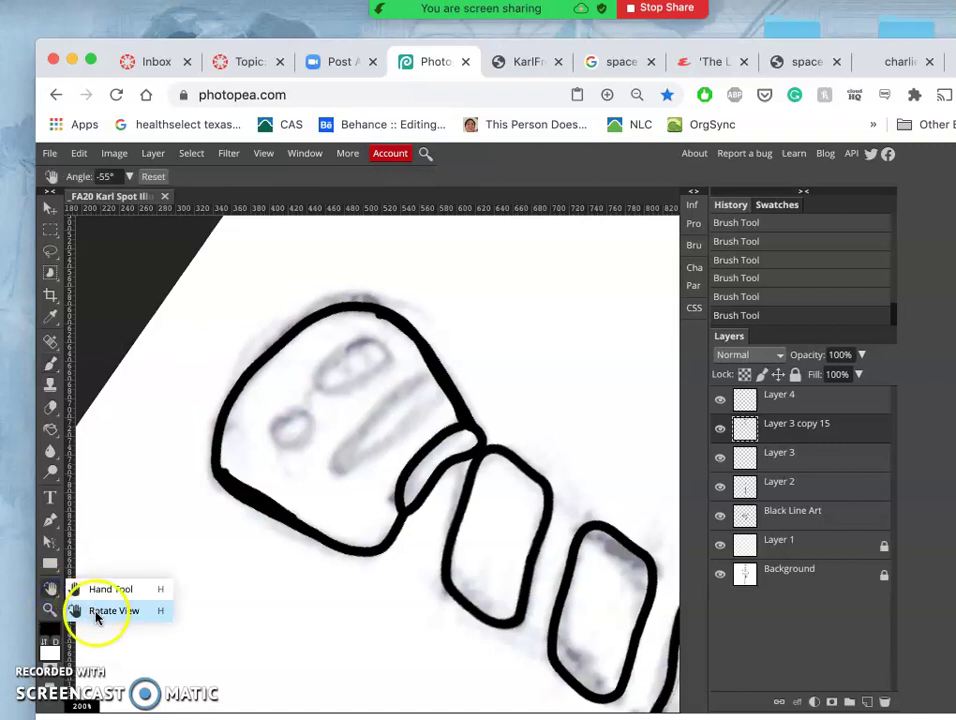
pyautogui.click(102, 590)
pyautogui.moveTo(239, 476); pyautogui.dragTo(209, 450)
# - Brush over the faint grey sketch marks along the pommel's top edge
pyautogui.click(50, 363)
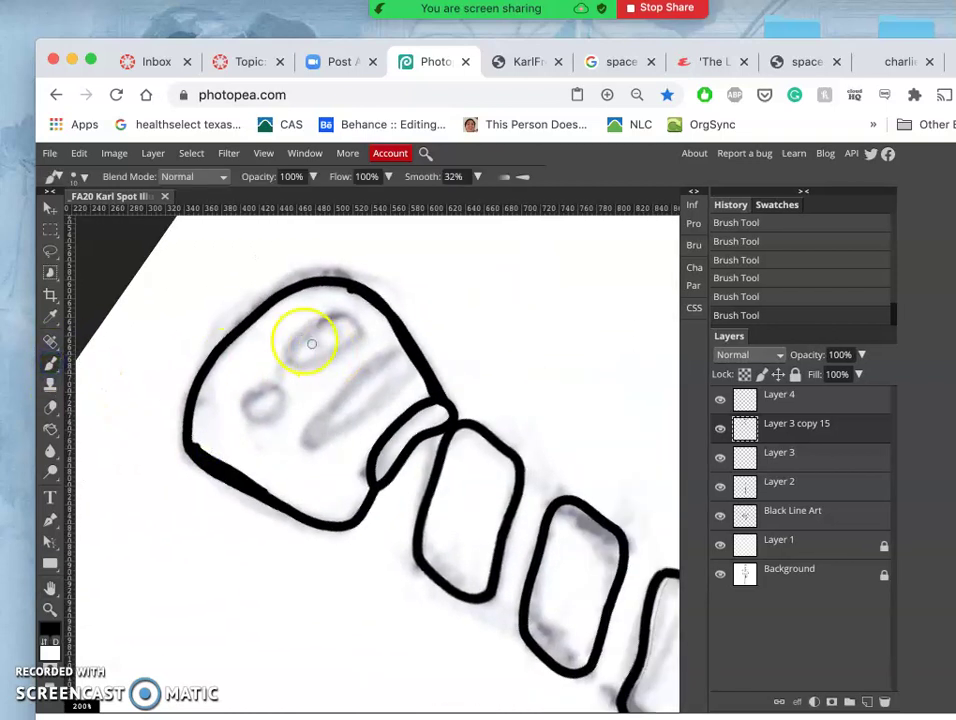
pyautogui.moveTo(329, 420)
pyautogui.mouseDown()
pyautogui.moveTo(341, 455)
pyautogui.moveTo(348, 269)
pyautogui.moveTo(299, 376)
pyautogui.moveTo(307, 444)
pyautogui.moveTo(354, 384)
pyautogui.moveTo(372, 391)
pyautogui.mouseUp()
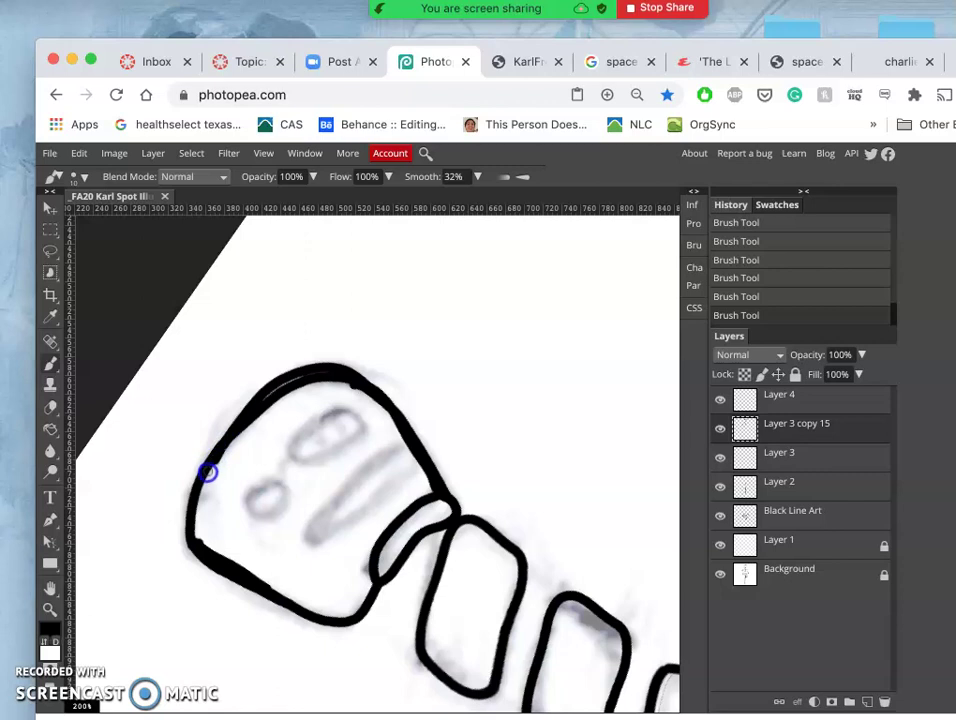
pyautogui.moveTo(207, 473)
pyautogui.mouseDown()
pyautogui.moveTo(339, 404)
pyautogui.moveTo(275, 479)
pyautogui.moveTo(317, 426)
pyautogui.moveTo(371, 408)
pyautogui.moveTo(396, 414)
pyautogui.moveTo(307, 430)
pyautogui.moveTo(341, 489)
pyautogui.mouseUp()
# - Zoom out to see the whole drawing and tilt the canvas to a steeper angle
pyautogui.scroll(-8, 341, 489)
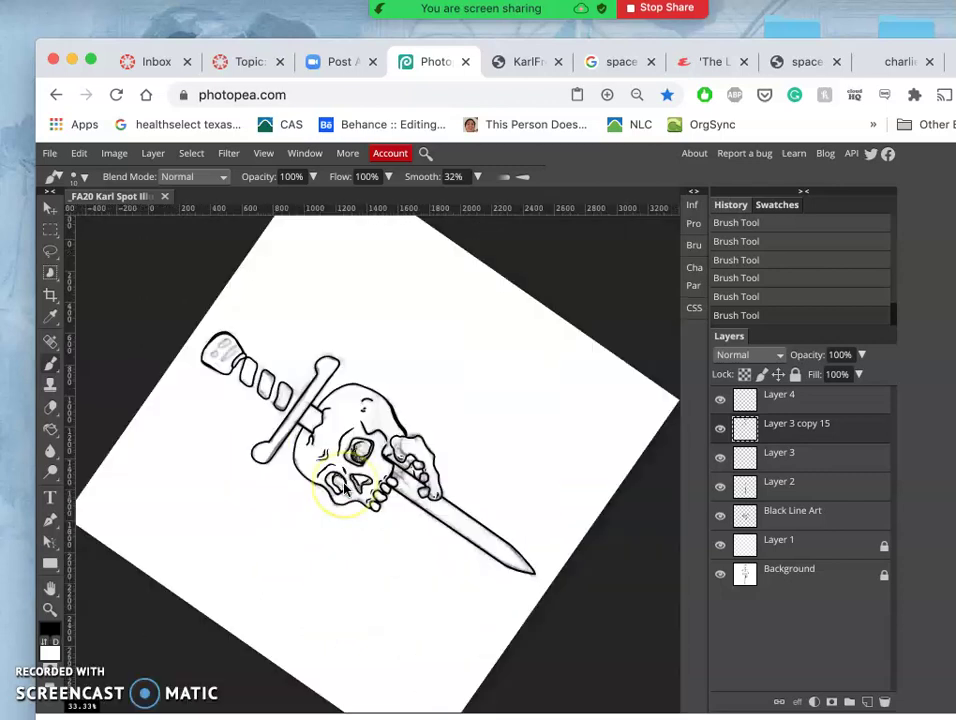
pyautogui.scroll(-2, 344, 488)
pyautogui.scroll(-2, 344, 488)
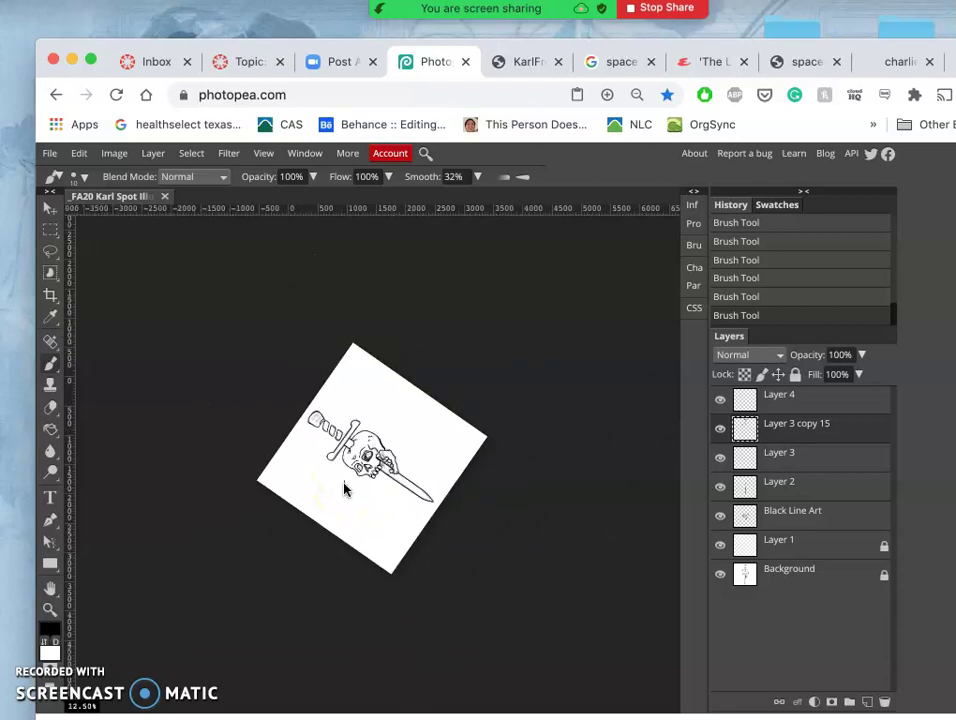
pyautogui.scroll(6, 344, 488)
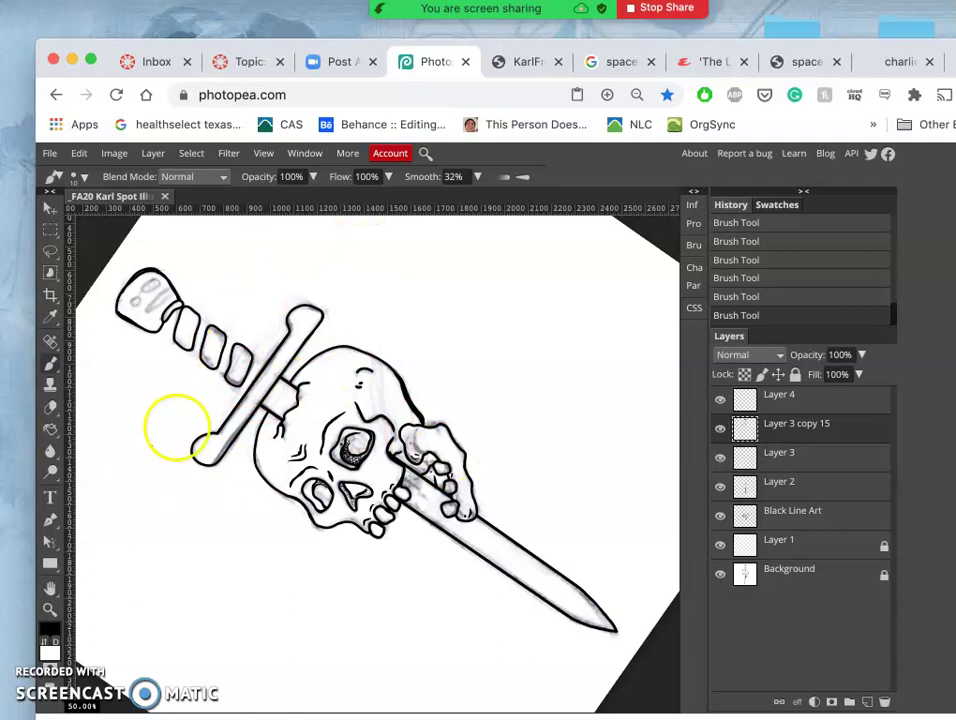
pyautogui.scroll(2, 196, 401)
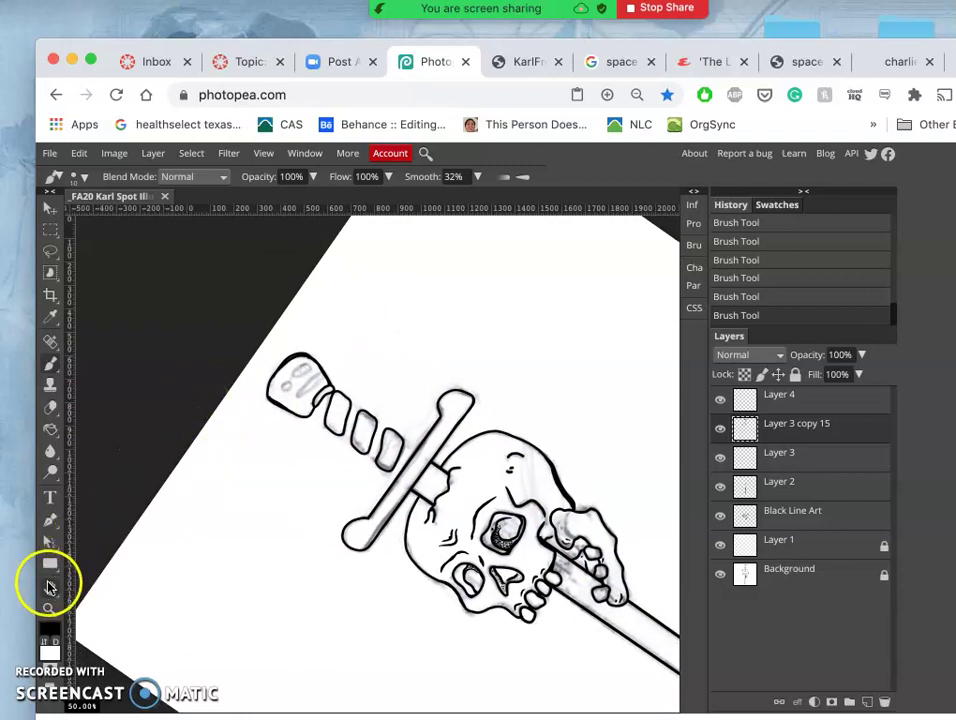
pyautogui.moveTo(49, 590); pyautogui.dragTo(96, 606)
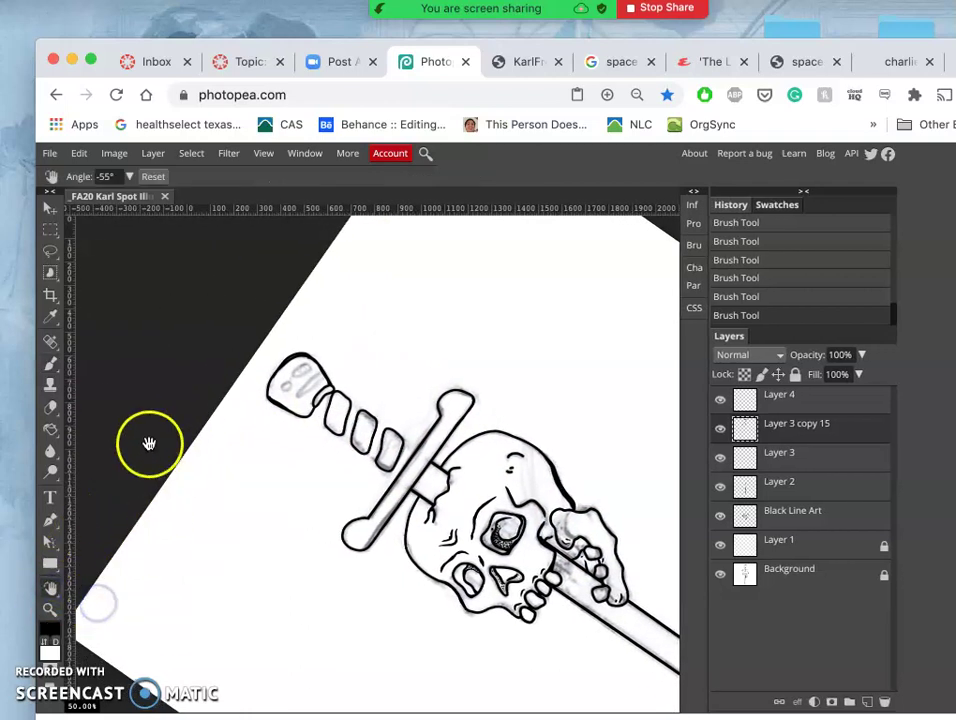
pyautogui.moveTo(144, 430); pyautogui.dragTo(192, 448)
# - Zoom in to 300% on the handle end and fine-tune the tilted view
pyautogui.scroll(1, 195, 452)
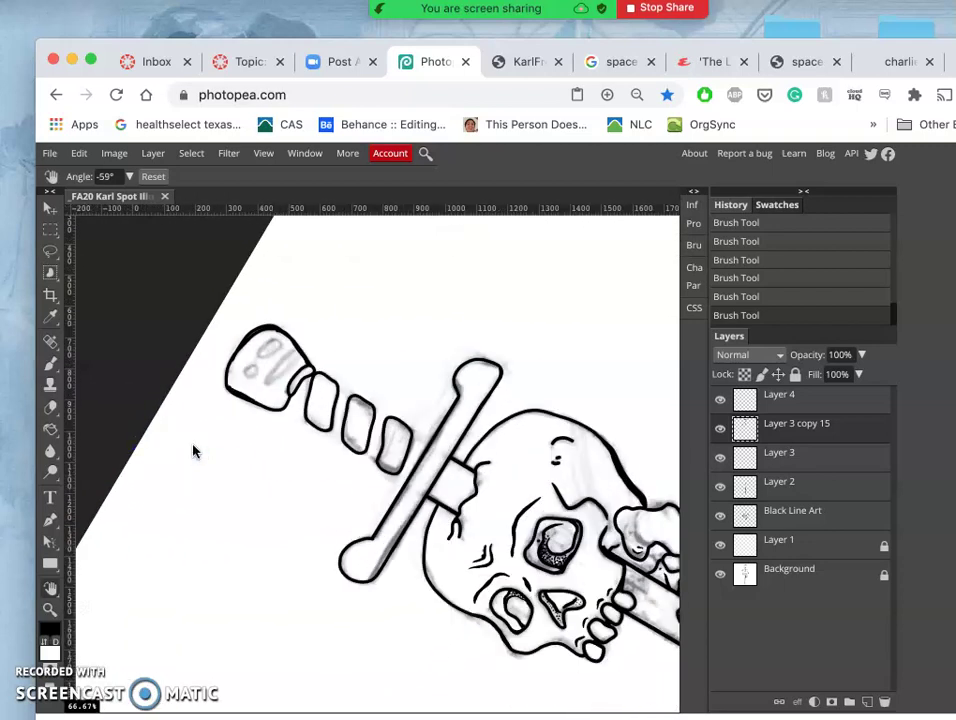
pyautogui.click(256, 309)
pyautogui.click(241, 375)
pyautogui.scroll(2, 240, 375)
pyautogui.hscroll(-2, 240, 375)
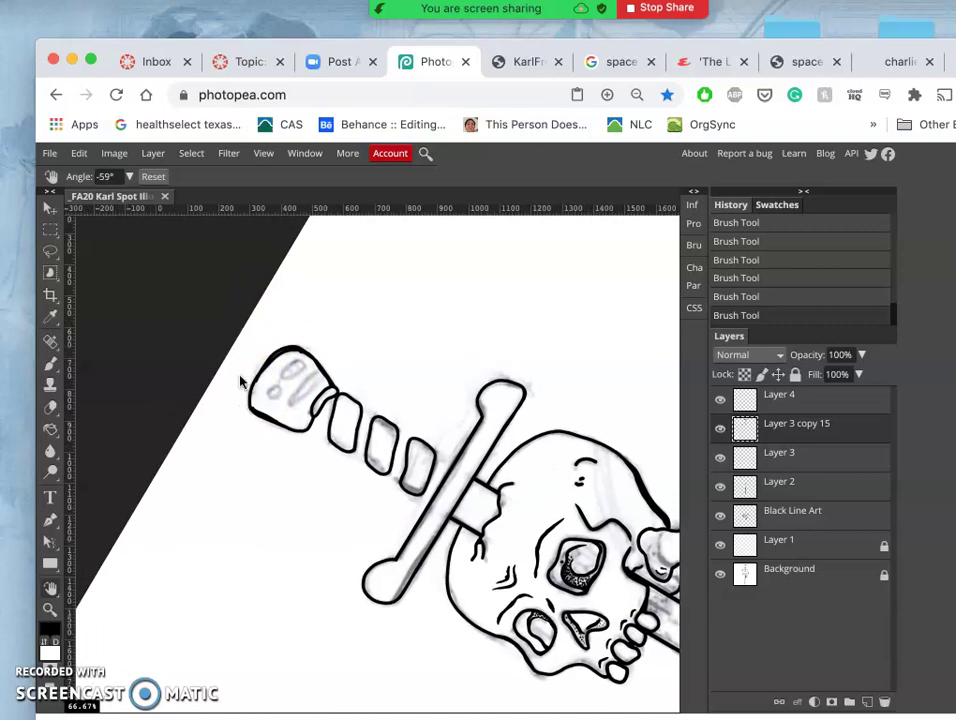
pyautogui.moveTo(274, 400); pyautogui.dragTo(220, 380)
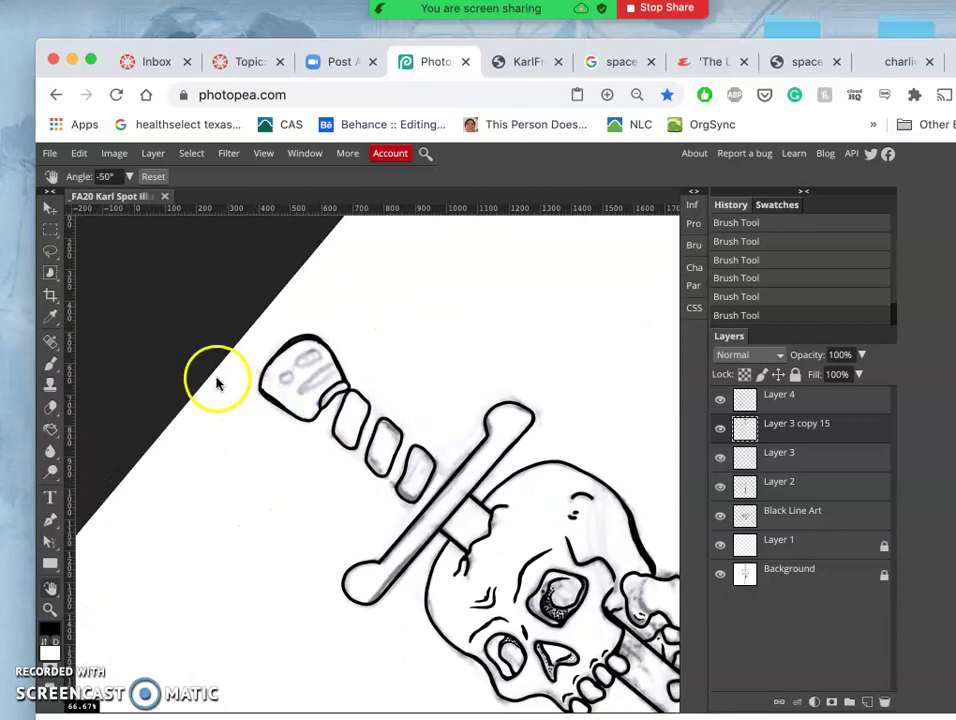
pyautogui.scroll(-6, 217, 383)
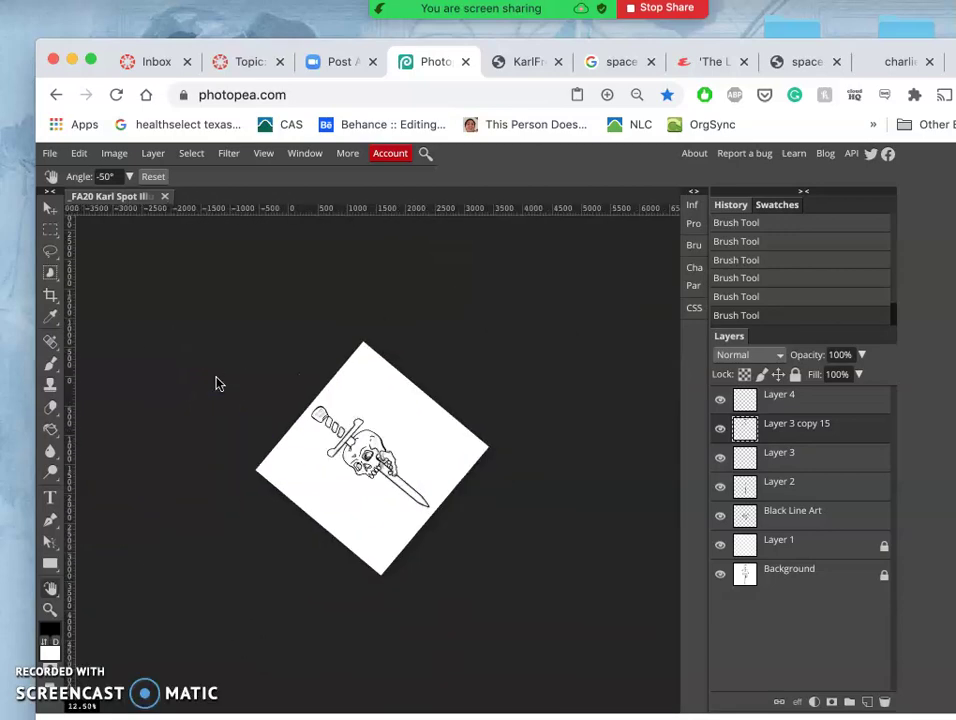
pyautogui.scroll(10, 217, 383)
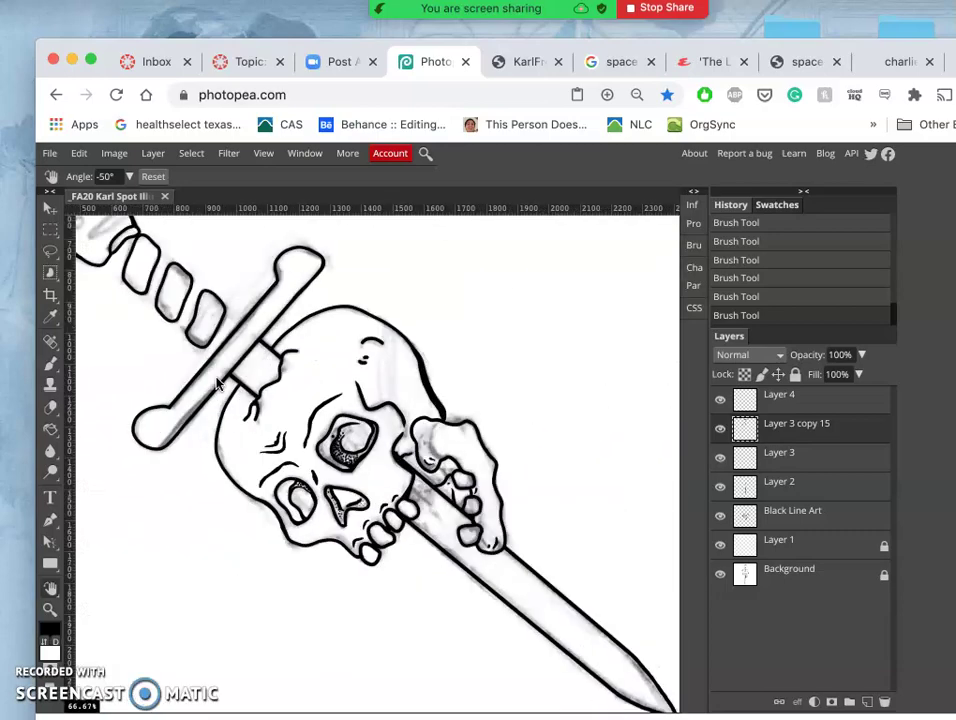
pyautogui.hscroll(-10, 213, 358)
pyautogui.hscroll(-10, 217, 358)
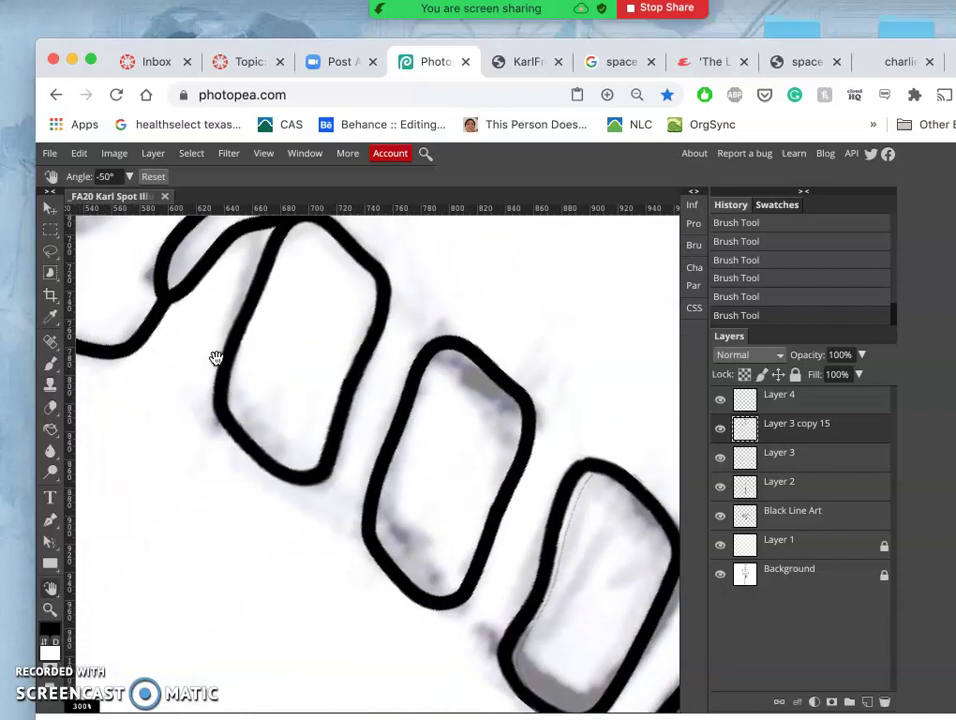
pyautogui.moveTo(107, 294); pyautogui.dragTo(110, 325)
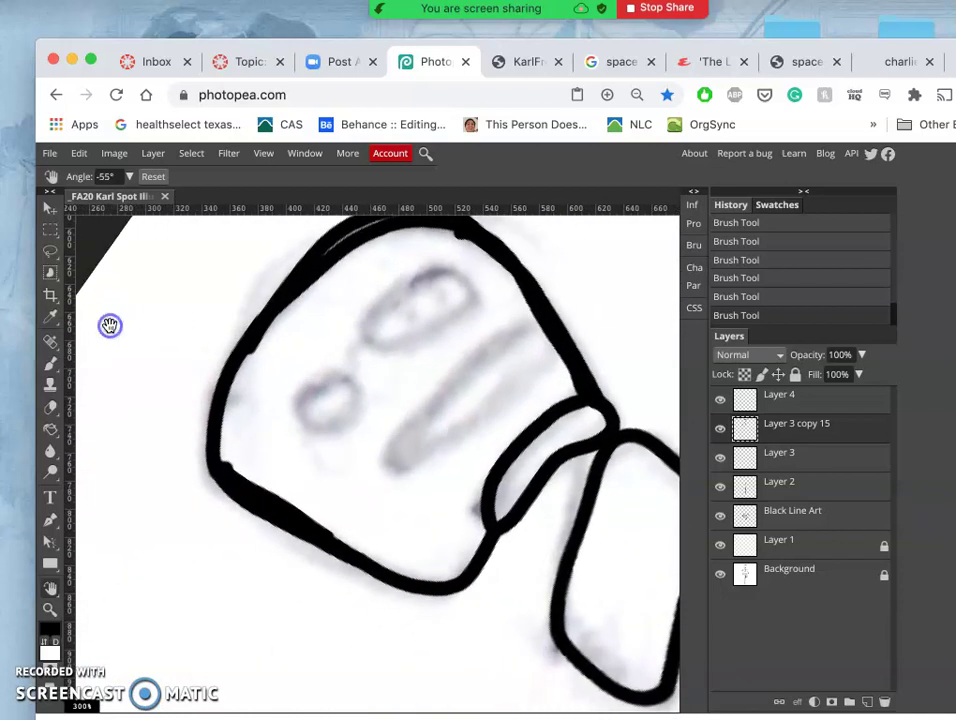
pyautogui.scroll(3, 107, 324)
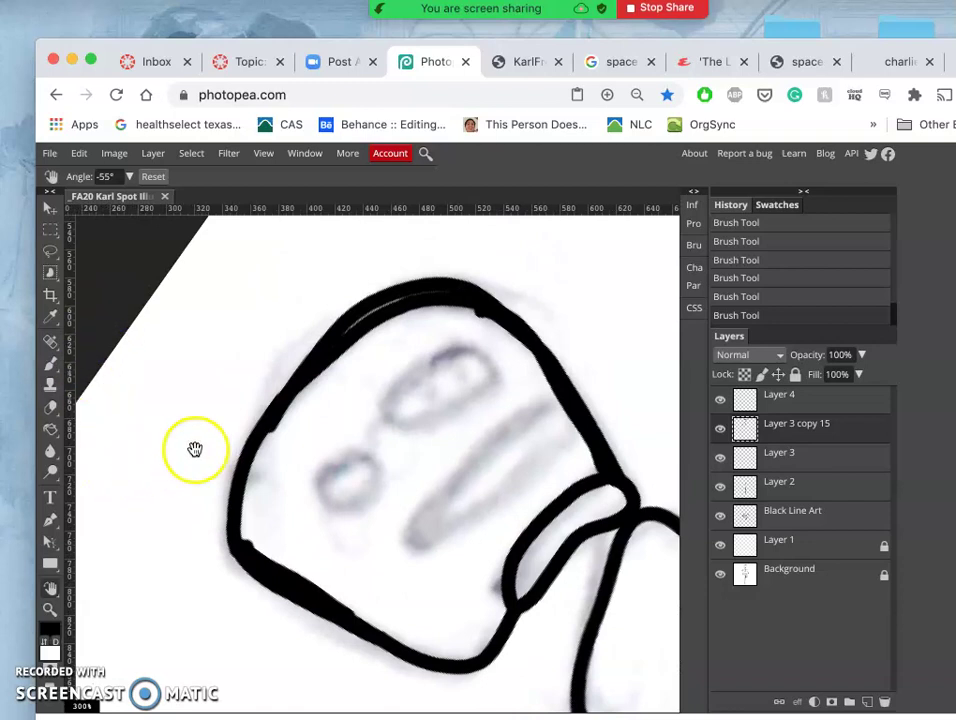
# - Thicken the pommel outline with a black brush stroke along its edge
pyautogui.click(50, 363)
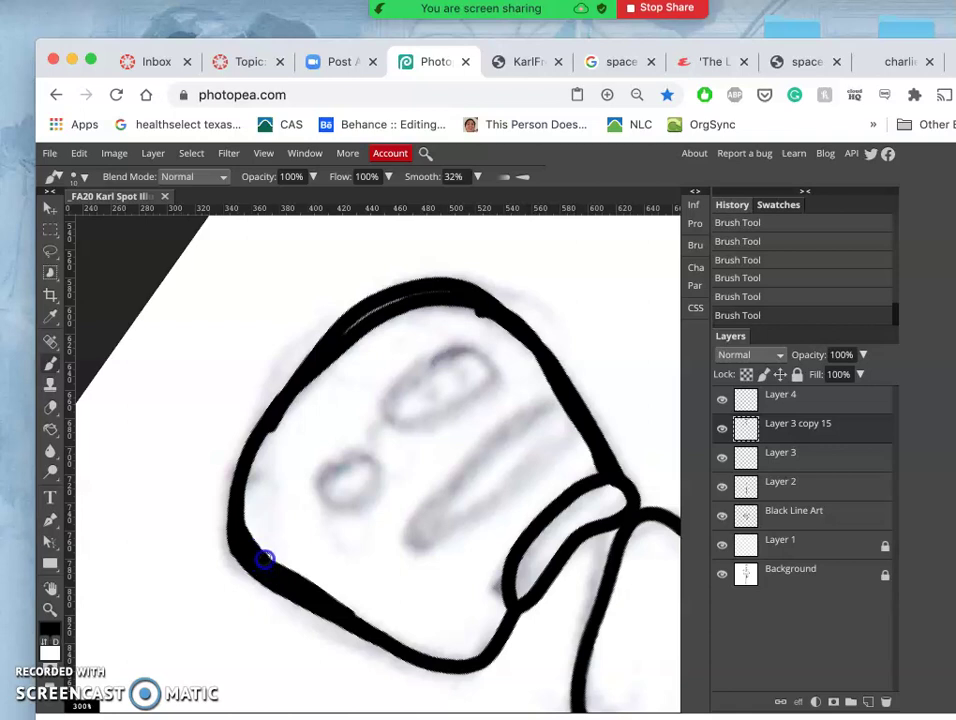
pyautogui.moveTo(418, 271)
pyautogui.mouseDown()
pyautogui.moveTo(514, 307)
pyautogui.moveTo(504, 312)
pyautogui.moveTo(514, 318)
pyautogui.mouseUp()
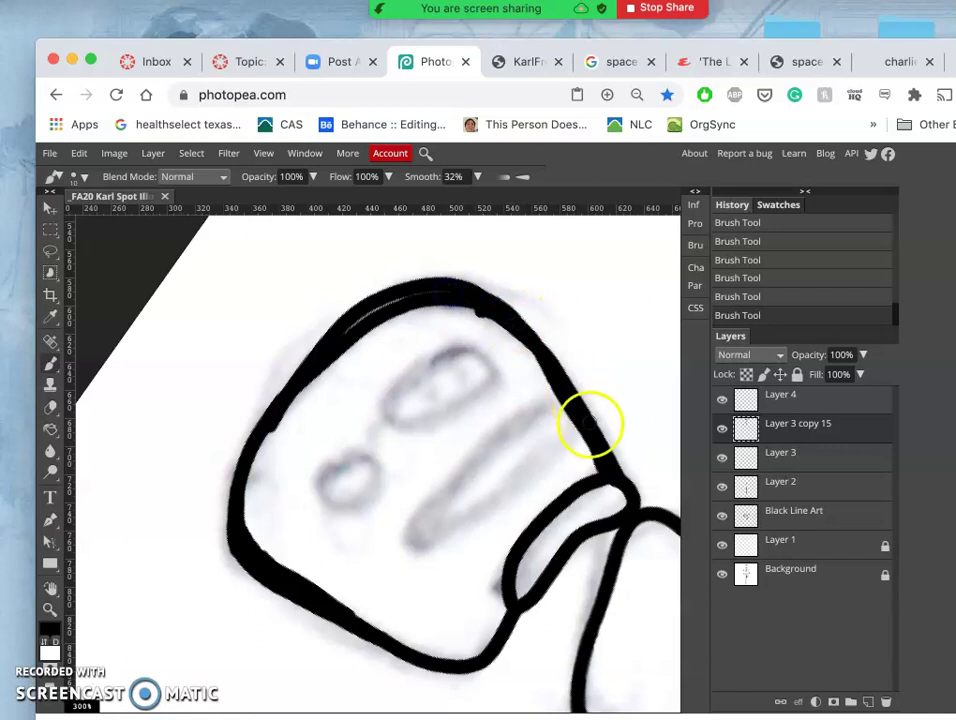
pyautogui.click(48, 254)
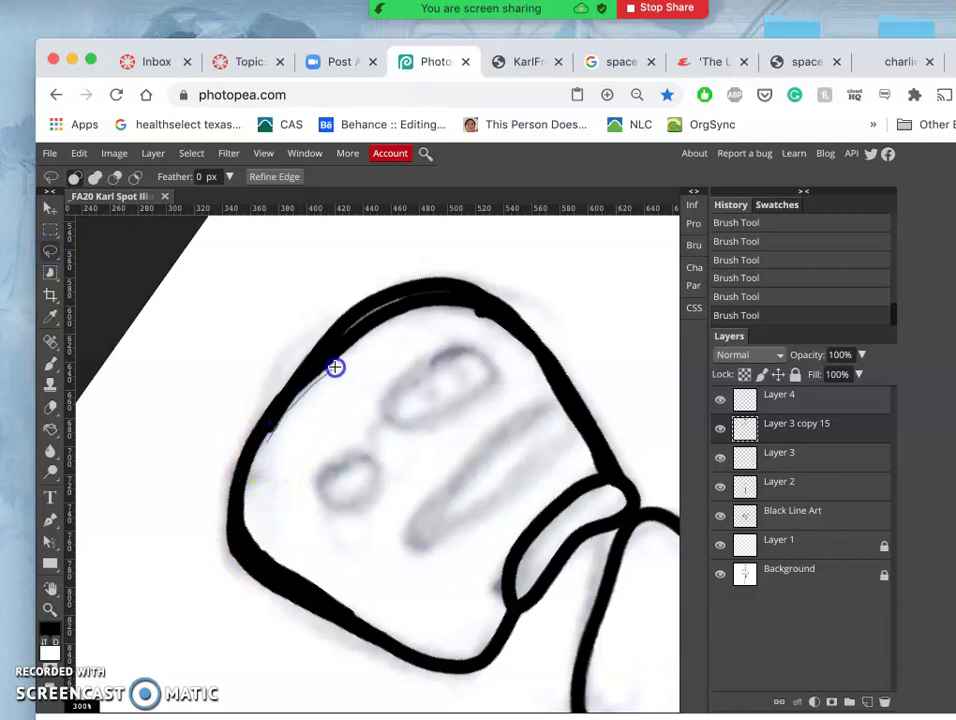
# - Lasso and delete stray pixels along the left and right inner edges of the pommel outline
pyautogui.moveTo(397, 321); pyautogui.dragTo(423, 326)
pyautogui.click(432, 307)
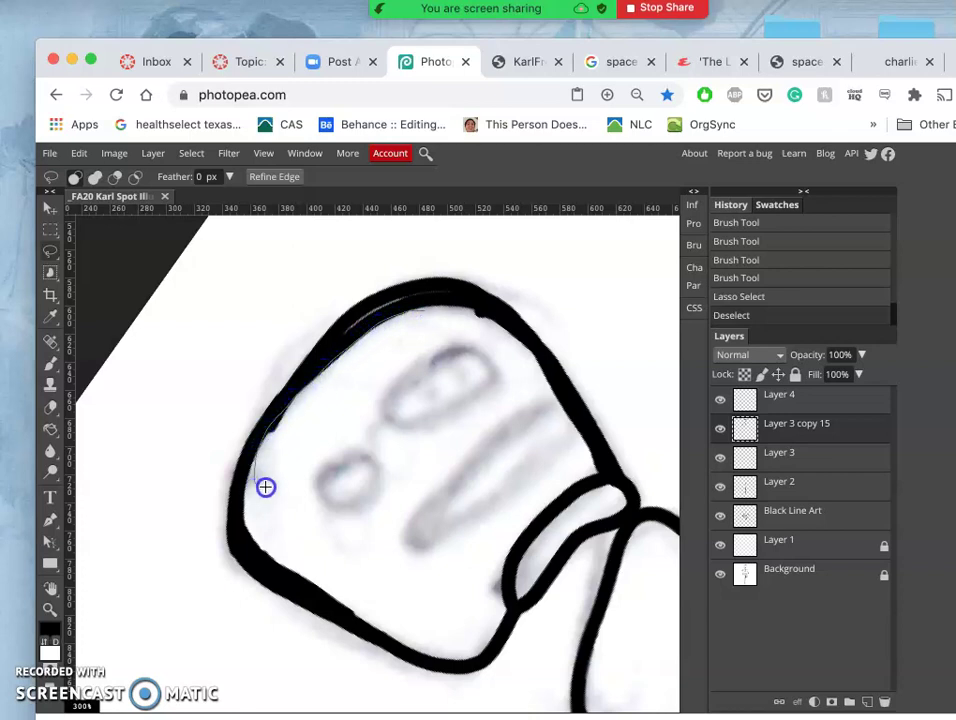
pyautogui.moveTo(370, 401); pyautogui.dragTo(370, 401)
pyautogui.press('Delete')
pyautogui.press('Delete')
pyautogui.click(435, 337)
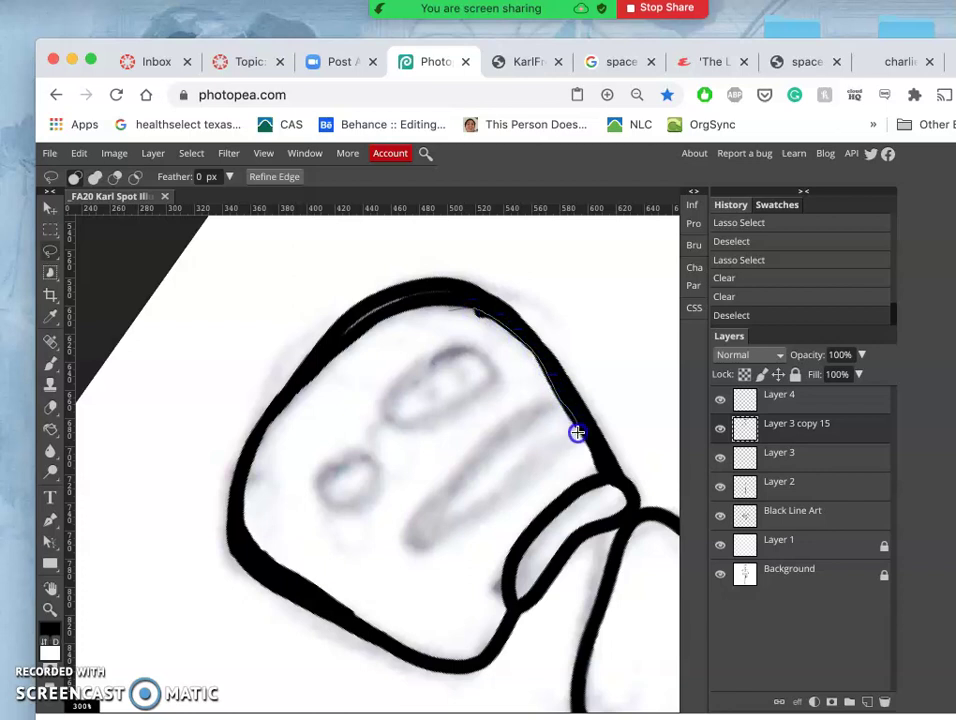
pyautogui.moveTo(500, 394); pyautogui.dragTo(487, 378)
pyautogui.press('Delete')
pyautogui.press('Delete')
pyautogui.click(477, 425)
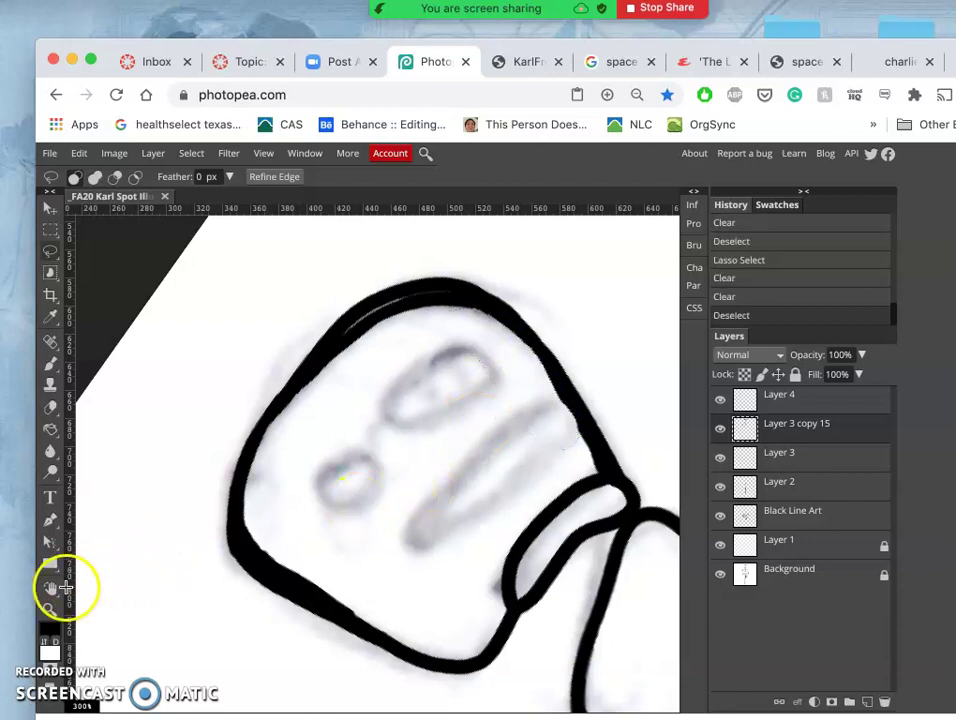
pyautogui.click(59, 595)
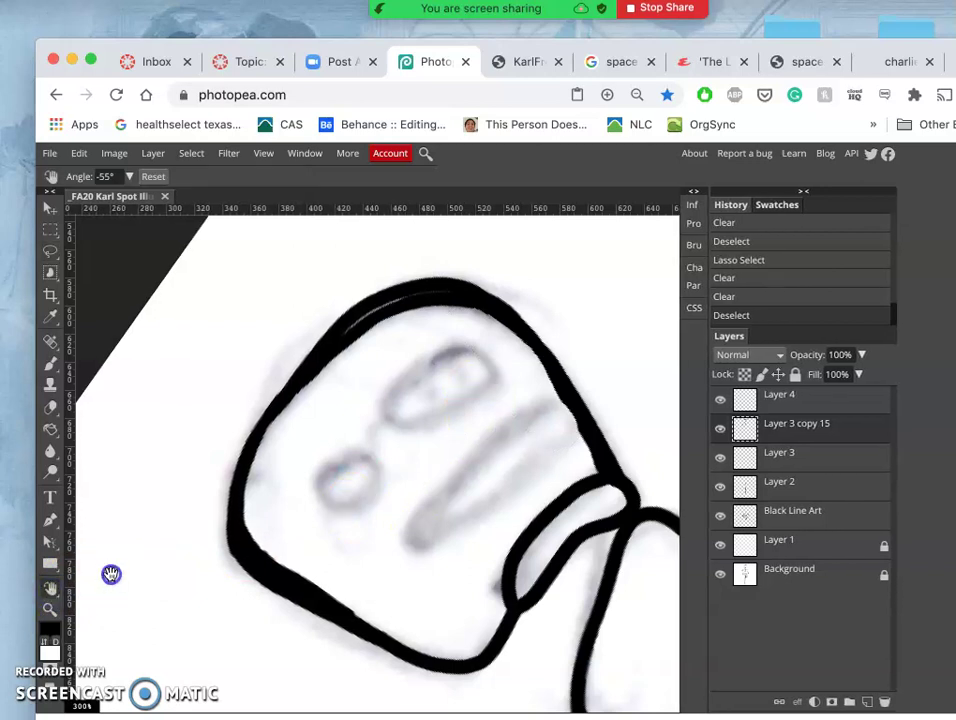
# - Level the canvas view back to 0° upright and pan the drawing right and up
pyautogui.moveTo(124, 542)
pyautogui.mouseDown()
pyautogui.moveTo(64, 585)
pyautogui.moveTo(137, 555)
pyautogui.moveTo(165, 522)
pyautogui.moveTo(335, 461)
pyautogui.moveTo(395, 510)
pyautogui.moveTo(393, 529)
pyautogui.moveTo(277, 401)
pyautogui.mouseUp()
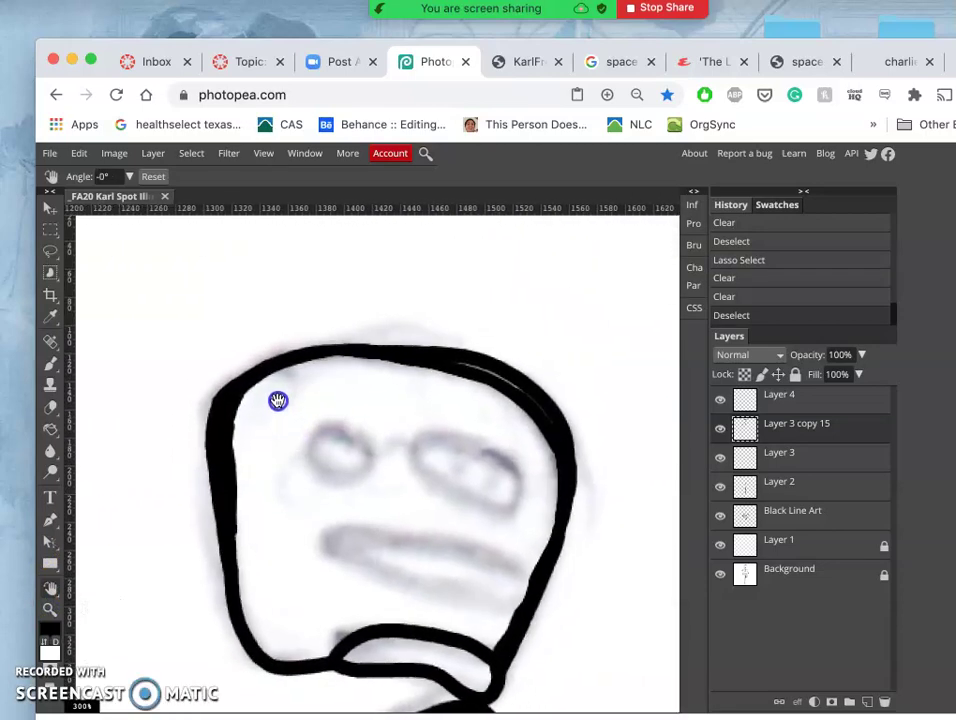
pyautogui.scroll(5, 277, 402)
pyautogui.moveTo(262, 433); pyautogui.dragTo(262, 431)
pyautogui.click(50, 586)
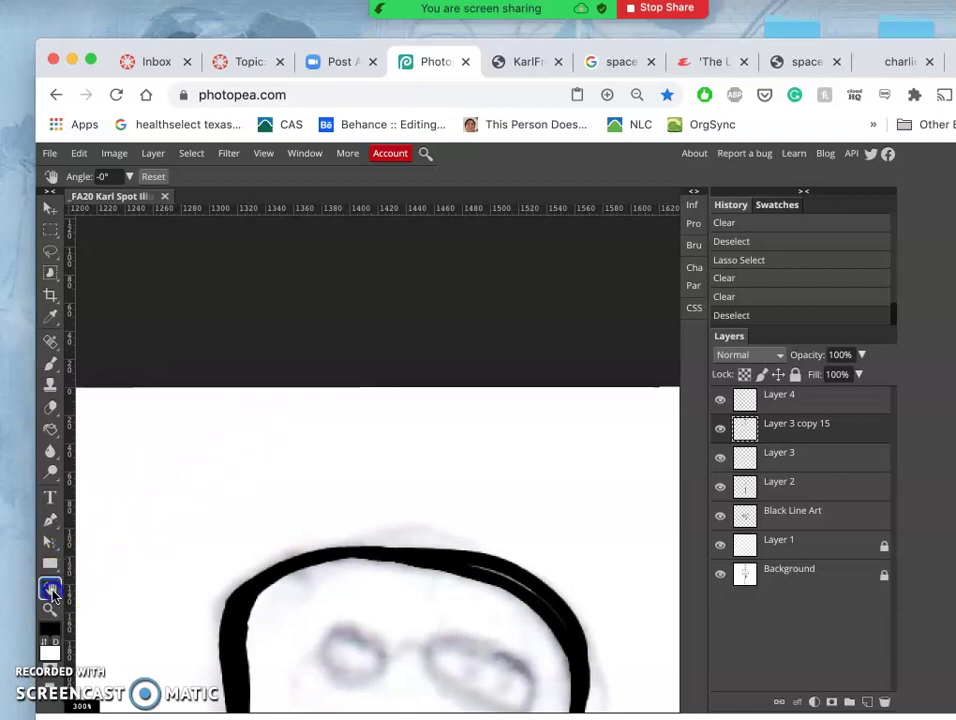
pyautogui.click(100, 588)
pyautogui.moveTo(243, 472); pyautogui.dragTo(296, 432)
# - Zoom to 500% on the upper-left edge of the handle-end outline, ready for brushing
pyautogui.scroll(5, 296, 432)
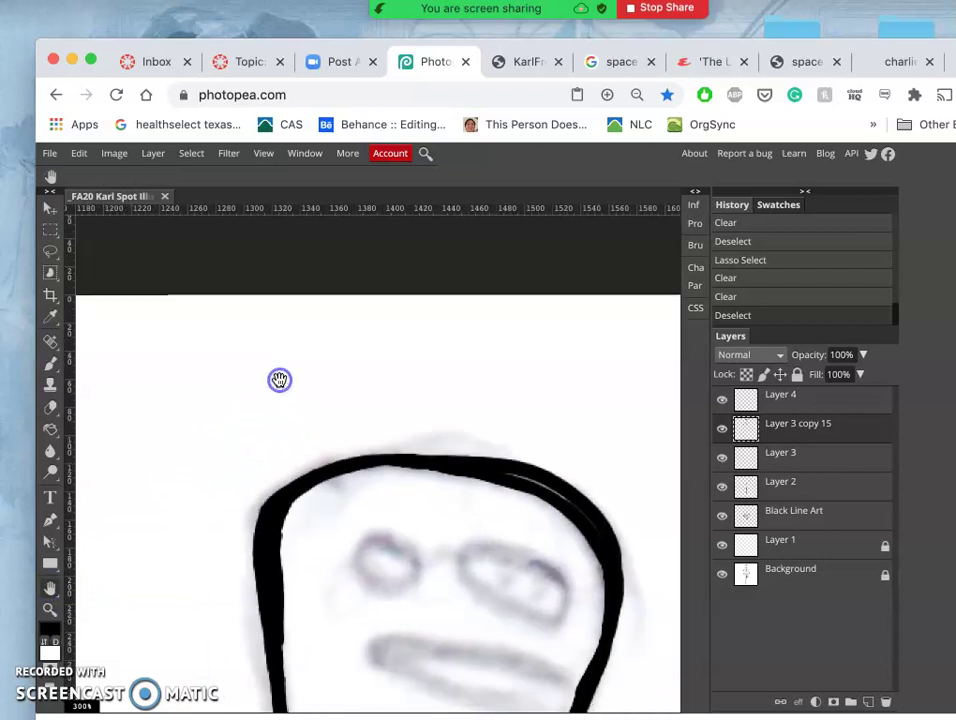
pyautogui.scroll(-3, 259, 486)
pyautogui.click(53, 592)
pyautogui.click(88, 608)
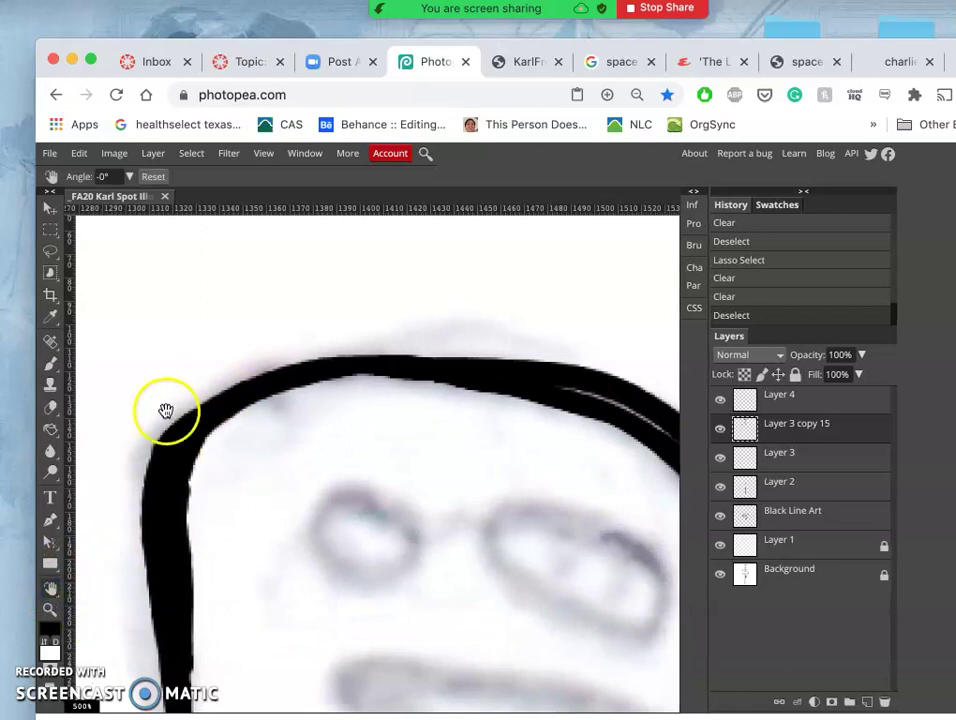
pyautogui.click(50, 588)
pyautogui.click(85, 591)
pyautogui.click(51, 363)
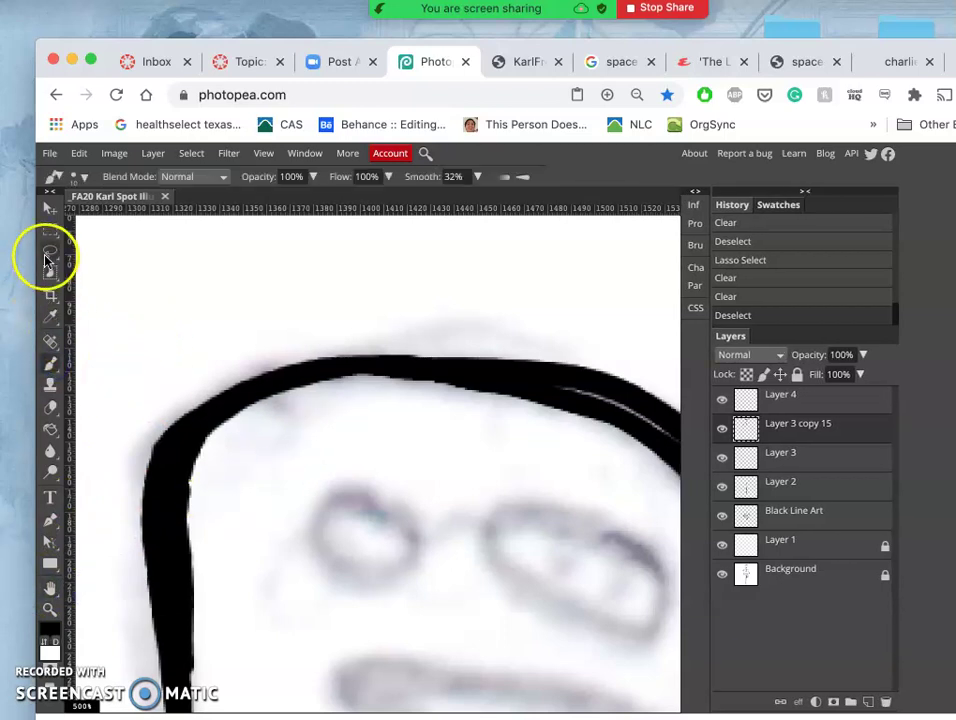
# - Retrace and thicken the outline's upper edge with long brush strokes
pyautogui.click(49, 253)
pyautogui.click(53, 361)
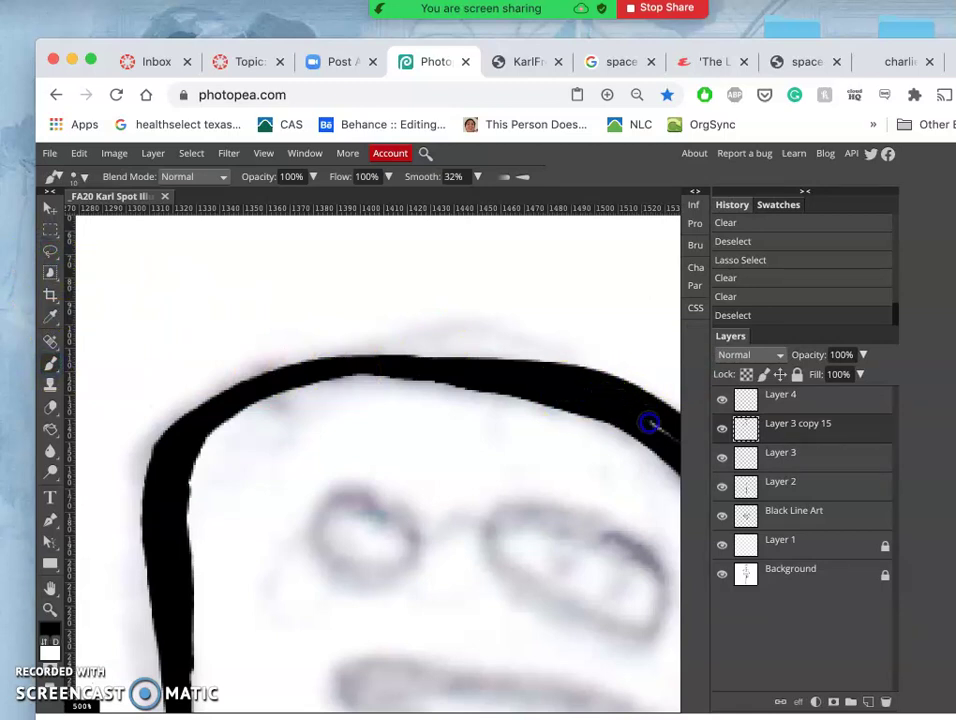
pyautogui.moveTo(648, 423); pyautogui.dragTo(644, 420)
pyautogui.hscroll(3, 600, 400)
pyautogui.scroll(-2, 600, 400)
pyautogui.moveTo(605, 385); pyautogui.dragTo(583, 375)
pyautogui.moveTo(643, 441)
pyautogui.mouseDown()
pyautogui.moveTo(476, 361)
pyautogui.moveTo(372, 327)
pyautogui.moveTo(325, 339)
pyautogui.moveTo(290, 365)
pyautogui.moveTo(167, 401)
pyautogui.mouseUp()
pyautogui.scroll(-3, 167, 401)
pyautogui.hscroll(-1, 167, 401)
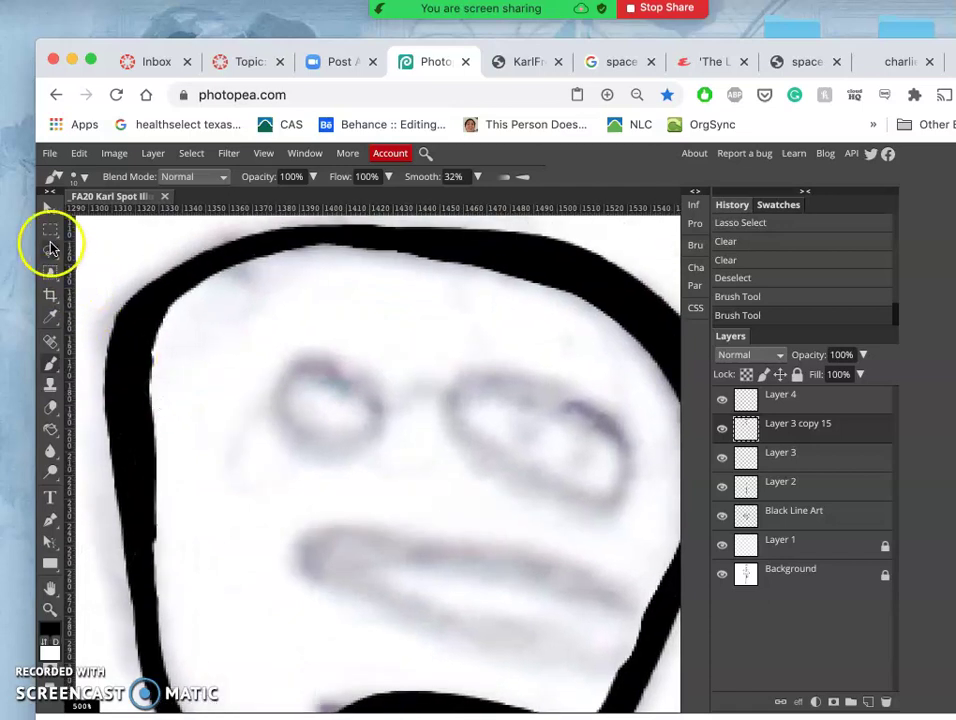
# - Lasso the stray line inside the face's left outline and delete it, including leftovers
pyautogui.click(50, 250)
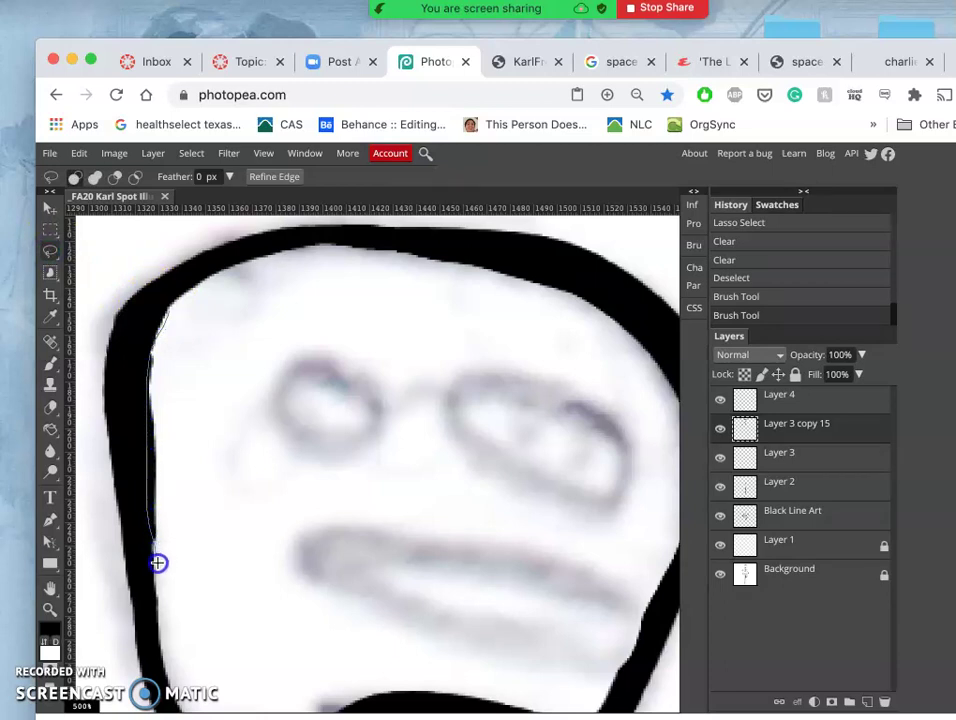
pyautogui.moveTo(160, 569)
pyautogui.mouseDown()
pyautogui.moveTo(213, 460)
pyautogui.moveTo(209, 395)
pyautogui.mouseUp()
pyautogui.press('Delete')
pyautogui.press('Down')
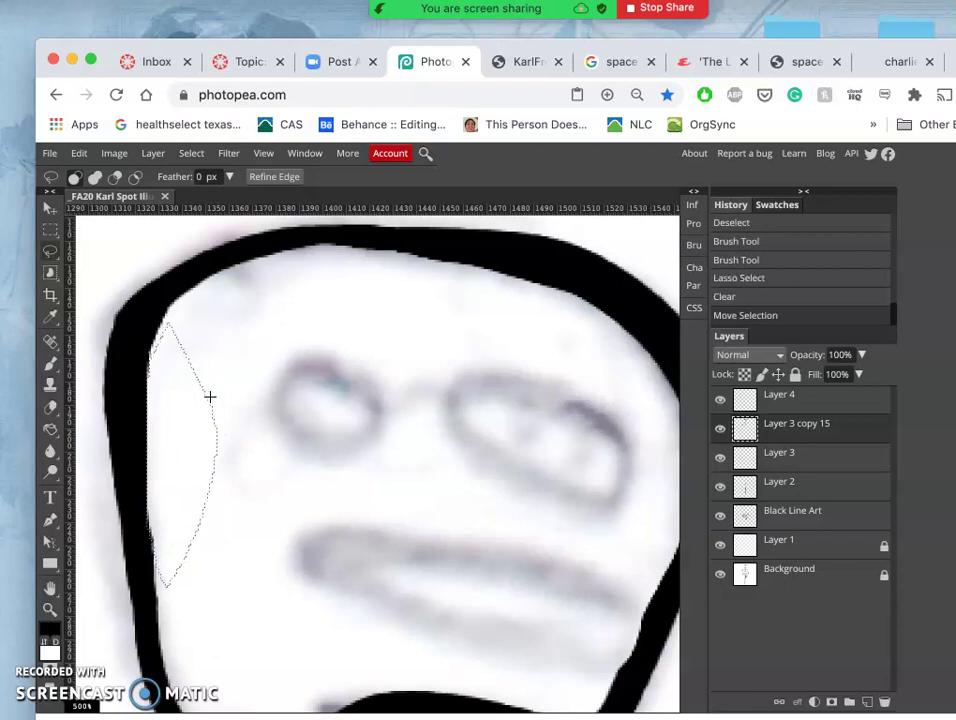
pyautogui.press('Right')
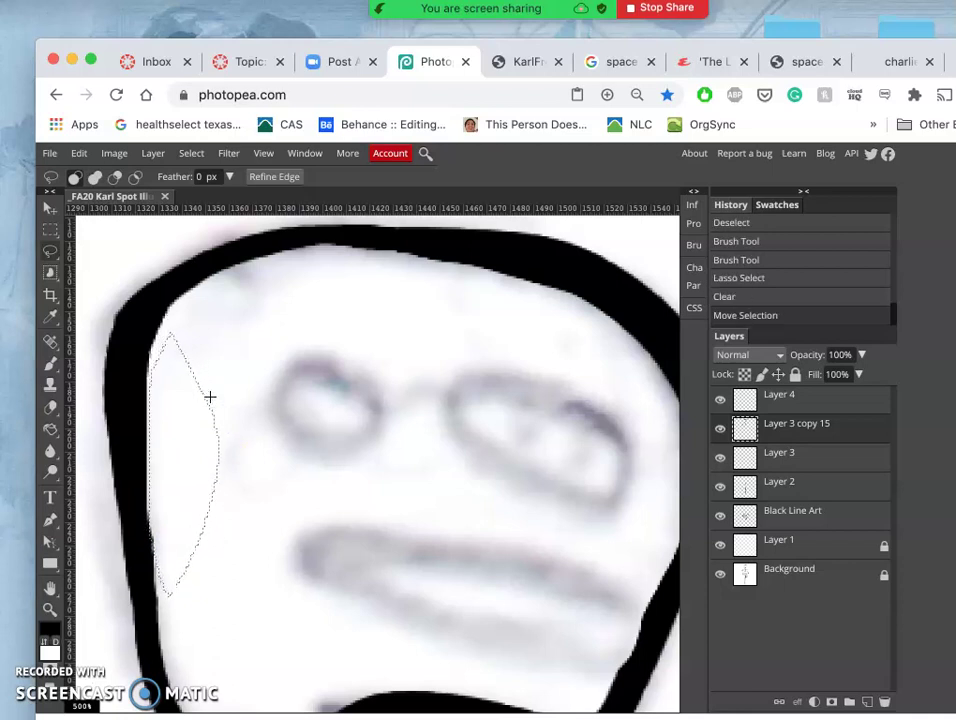
pyautogui.press('Delete')
pyautogui.press('Delete')
pyautogui.click(214, 397)
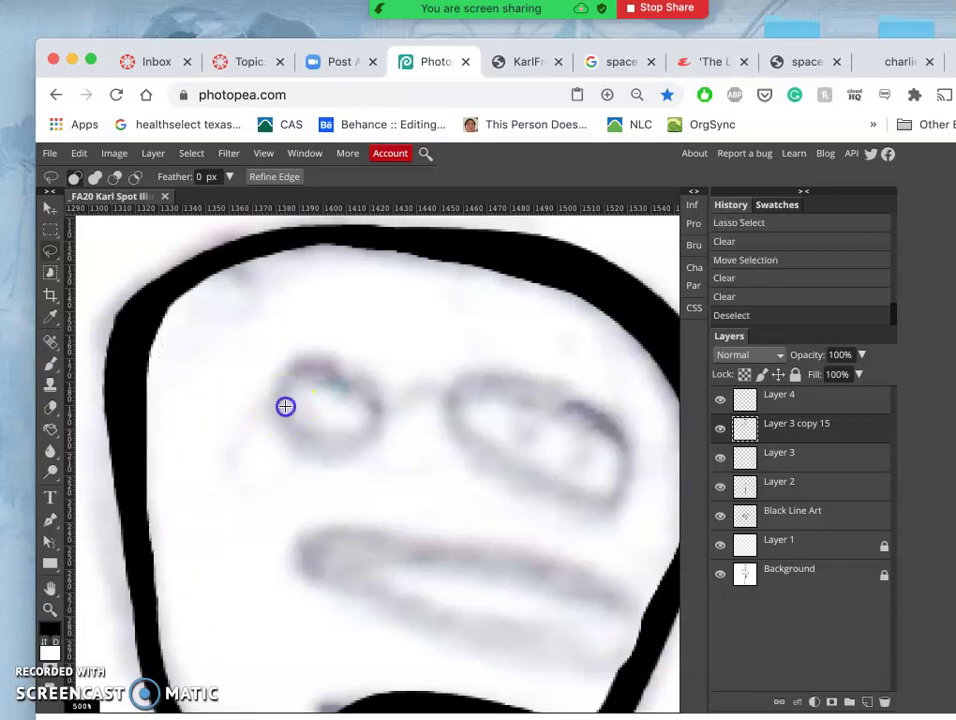
pyautogui.scroll(-2, 284, 406)
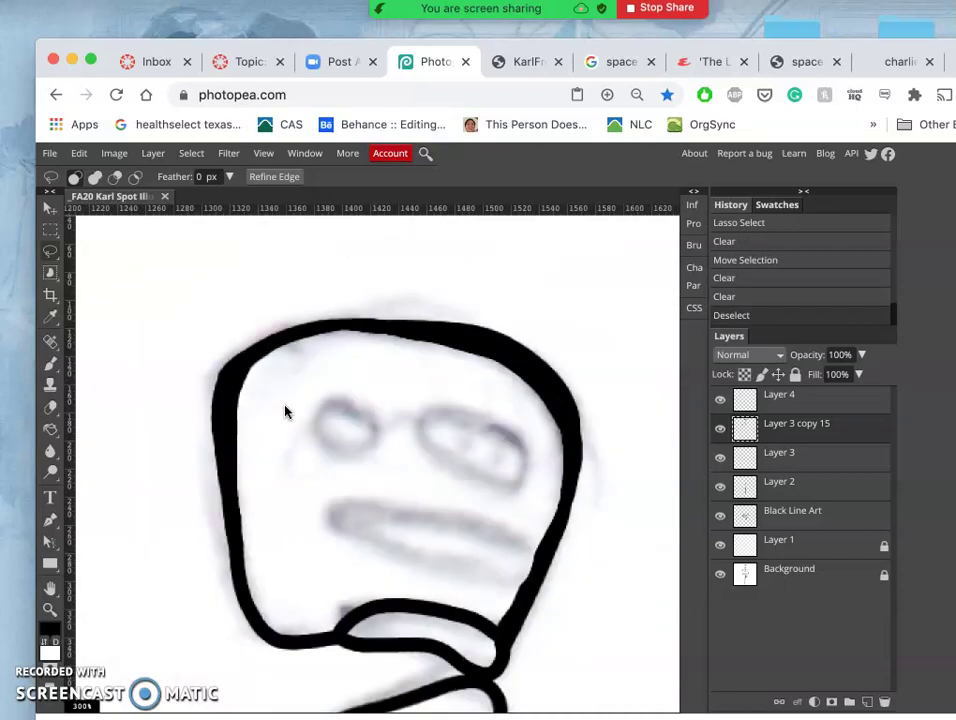
pyautogui.scroll(2, 444, 489)
pyautogui.scroll(-6, 332, 419)
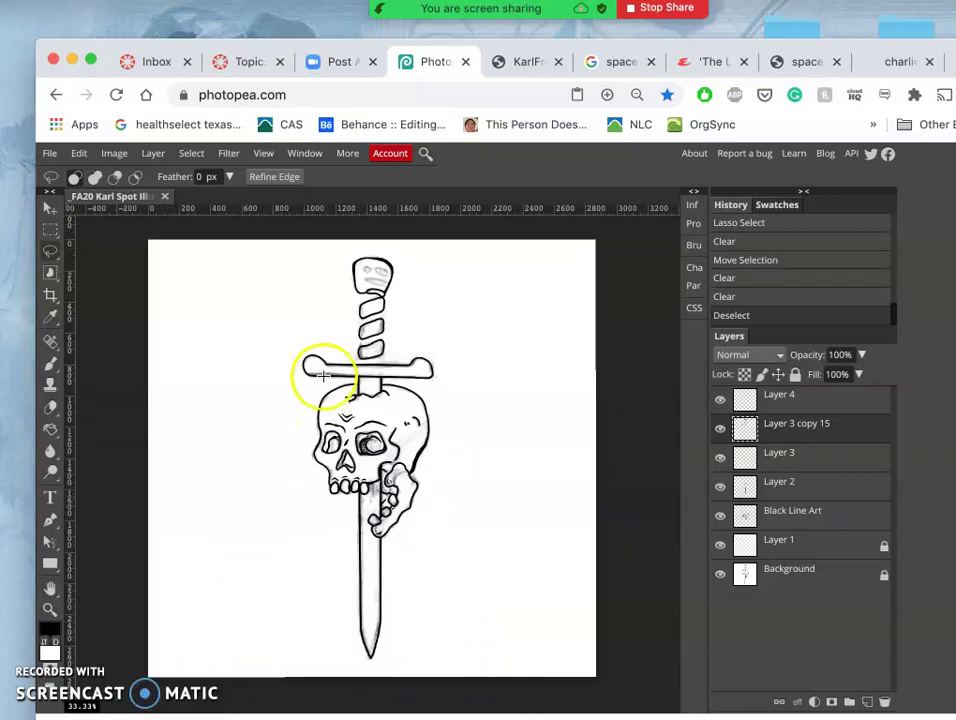
# - Open the digital coloring explanation link from the course discussion page
pyautogui.click(251, 66)
pyautogui.scroll(-5, 590, 280)
pyautogui.scroll(-5, 590, 262)
pyautogui.click(582, 274)
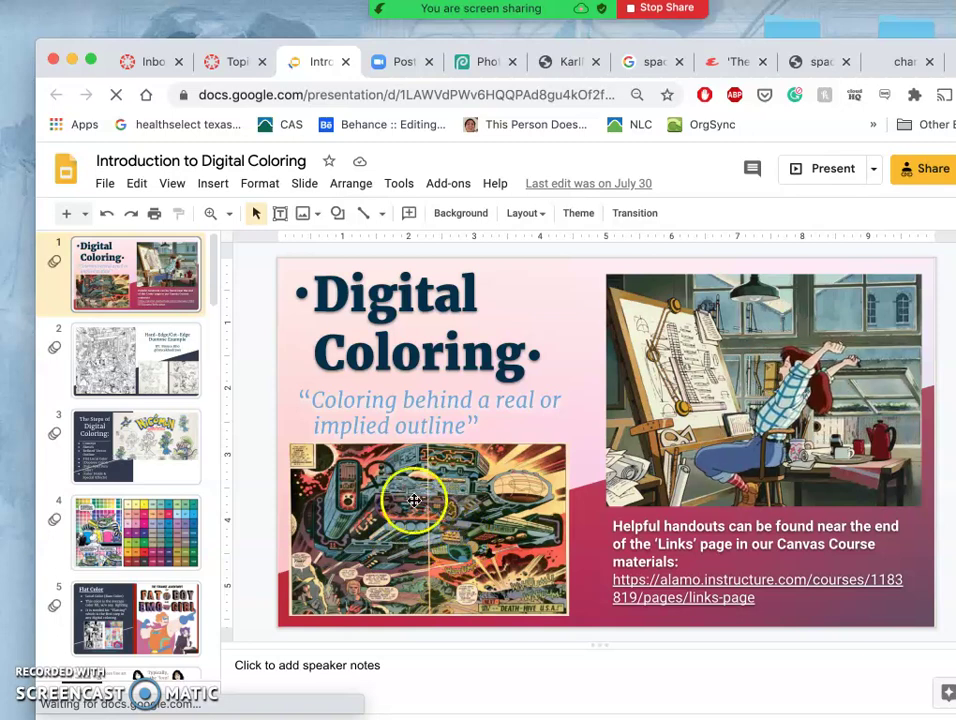
# - View the Hard-Edge/Cut-Edge Duotone Example slide, then slide 3, The Steps of Digital Coloring
pyautogui.click(153, 367)
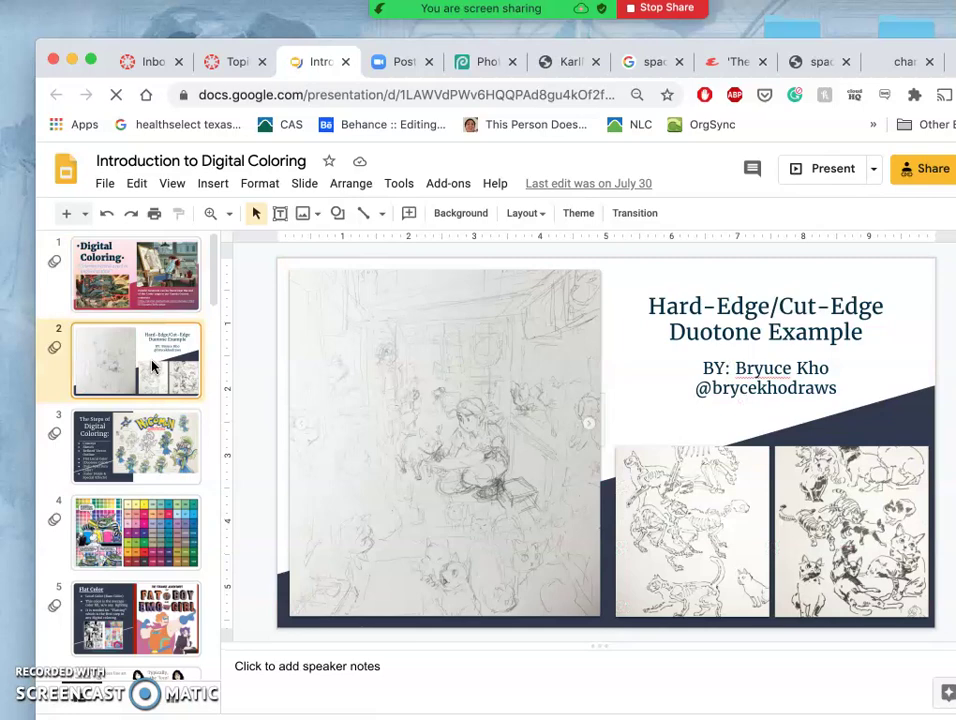
pyautogui.click(212, 375)
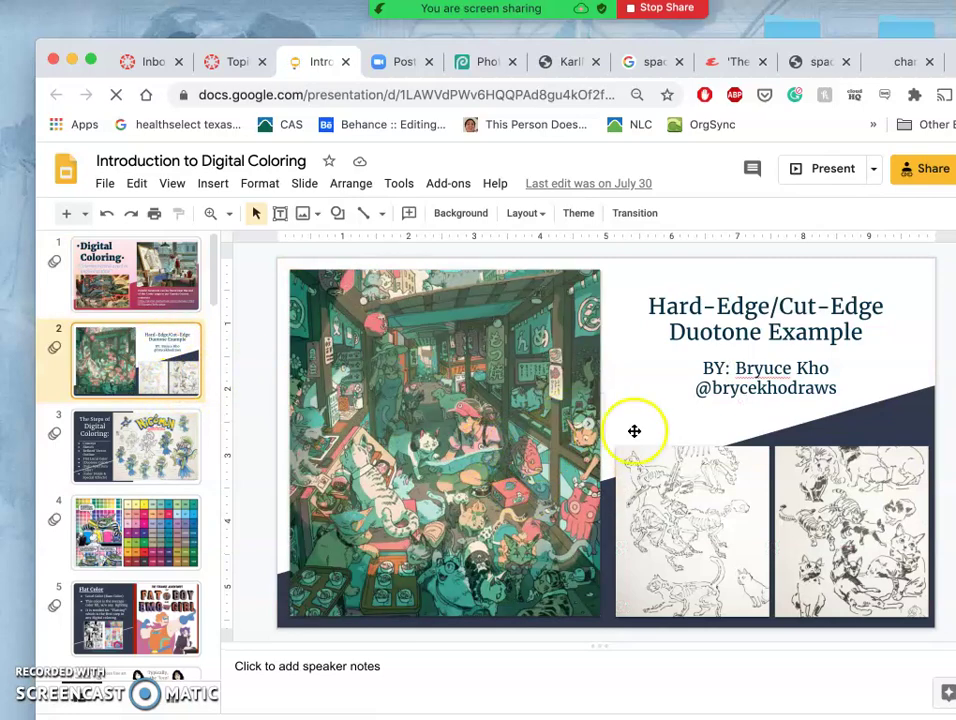
pyautogui.click(745, 400)
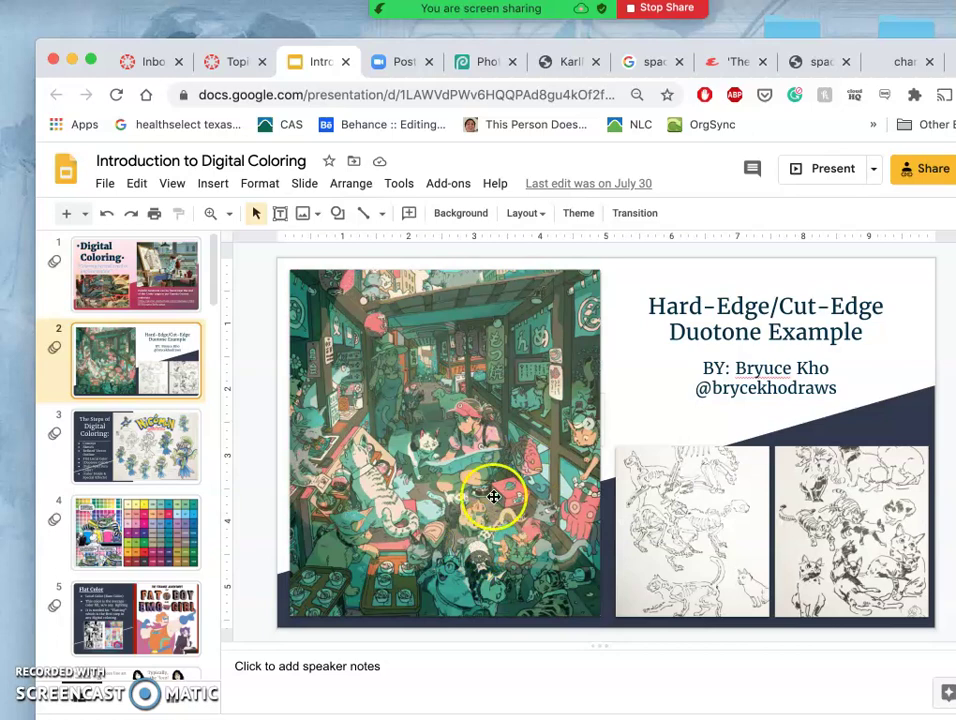
pyautogui.click(164, 449)
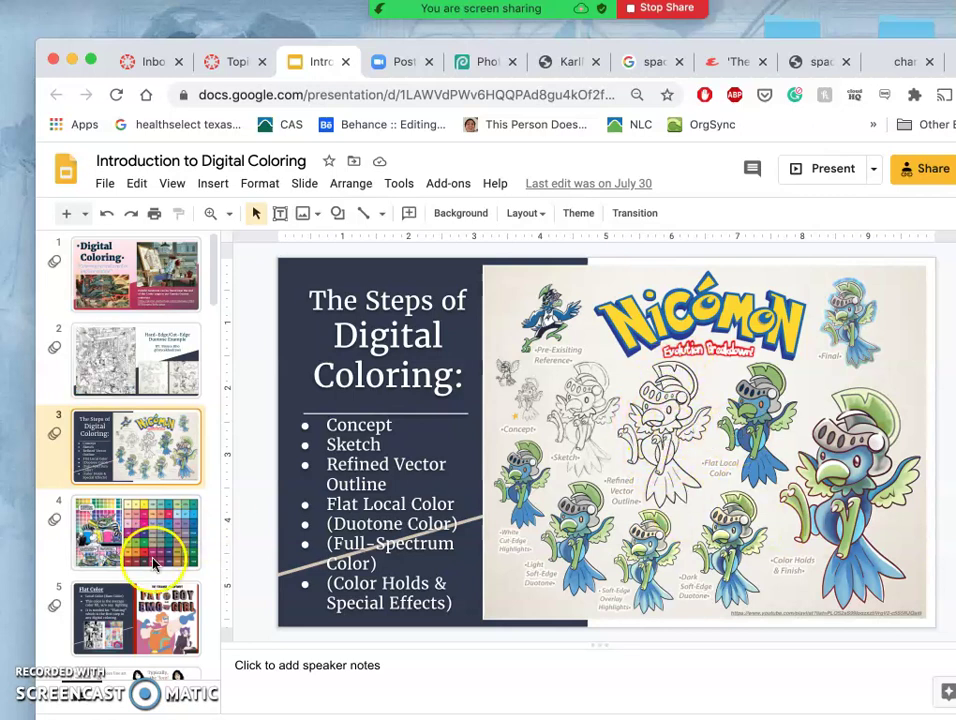
pyautogui.scroll(-3, 150, 563)
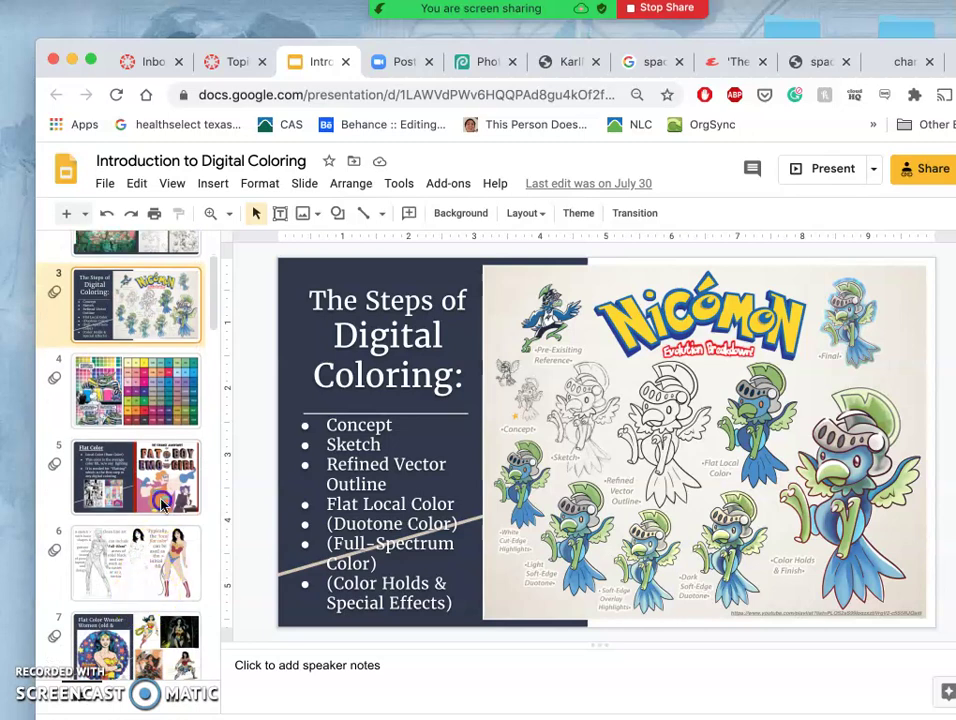
# - View the Flat Color slide, then scroll the filmstrip to the Duotone Color Wonder Women slide
pyautogui.click(163, 506)
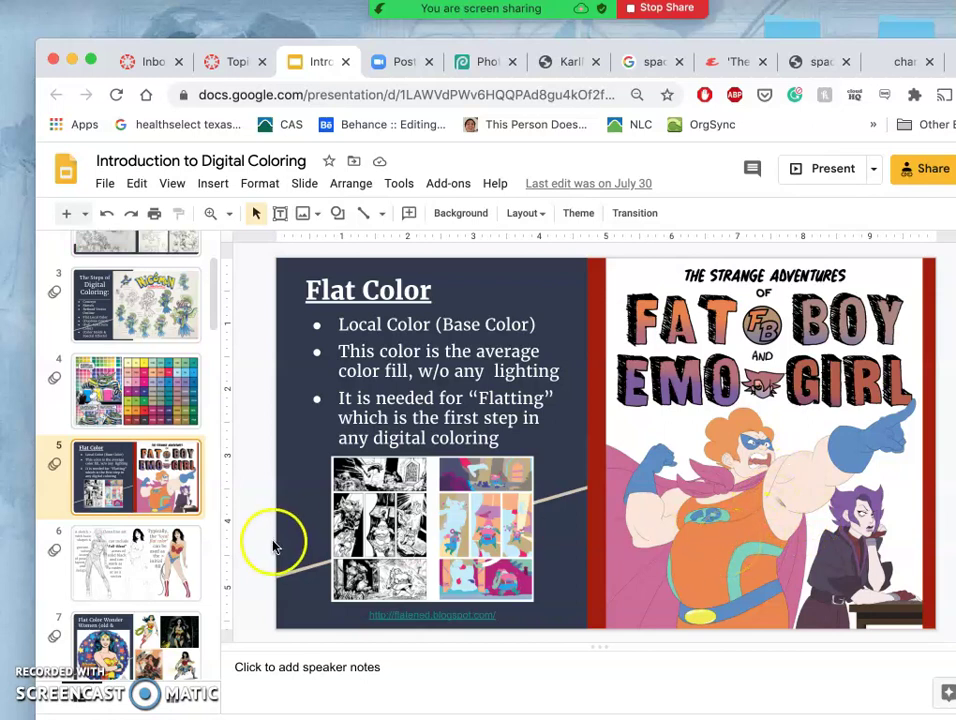
pyautogui.scroll(-4, 150, 560)
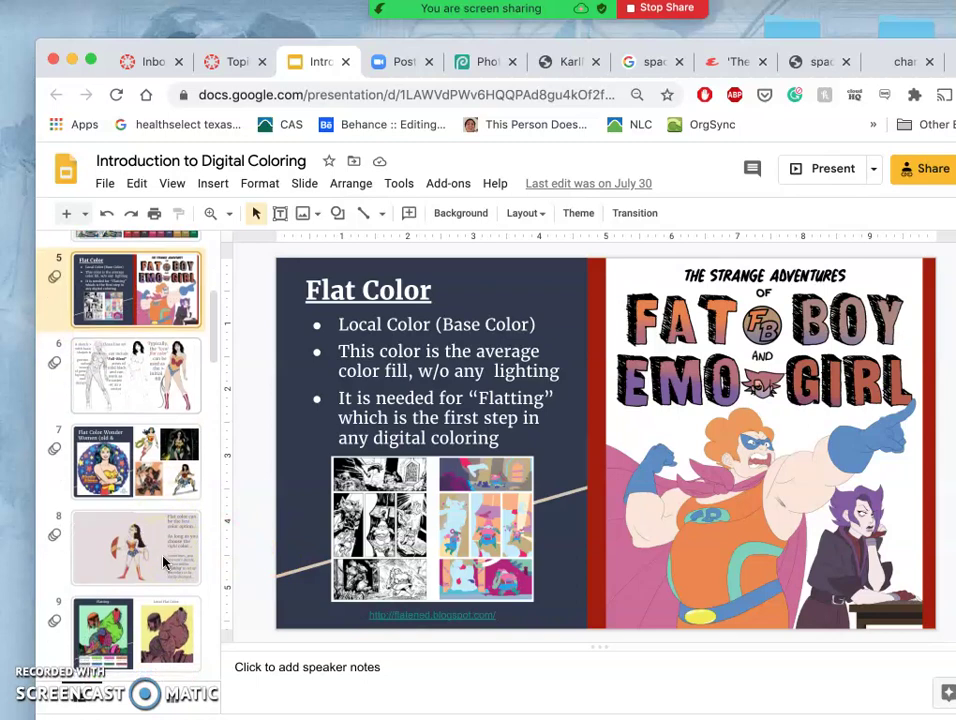
pyautogui.scroll(-5, 165, 563)
pyautogui.scroll(4, 165, 563)
pyautogui.click(156, 500)
pyautogui.scroll(-10, 142, 509)
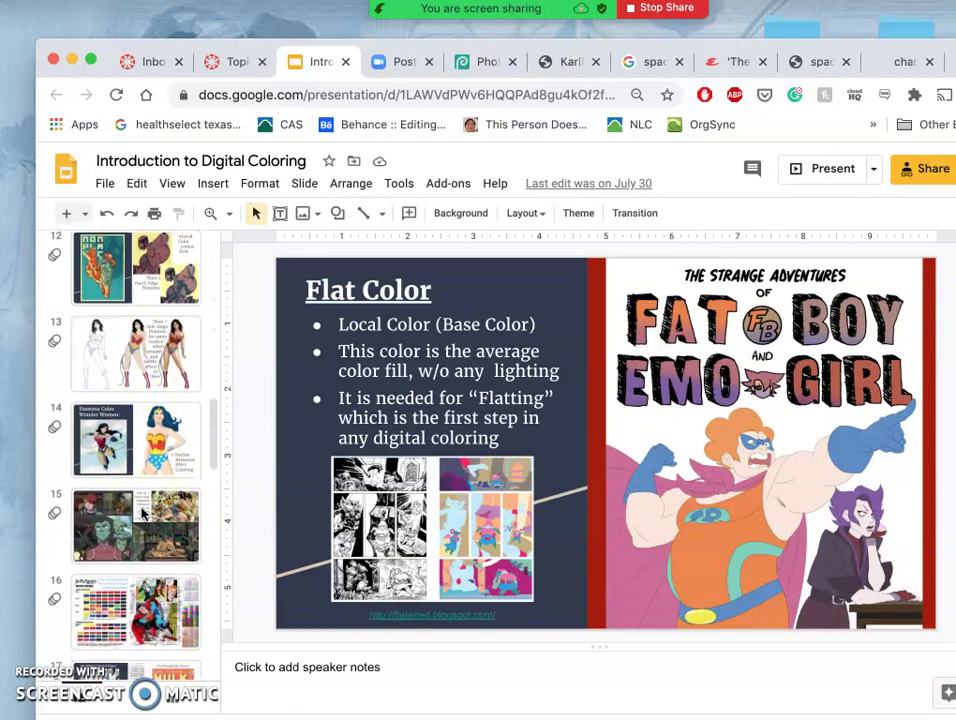
pyautogui.click(168, 506)
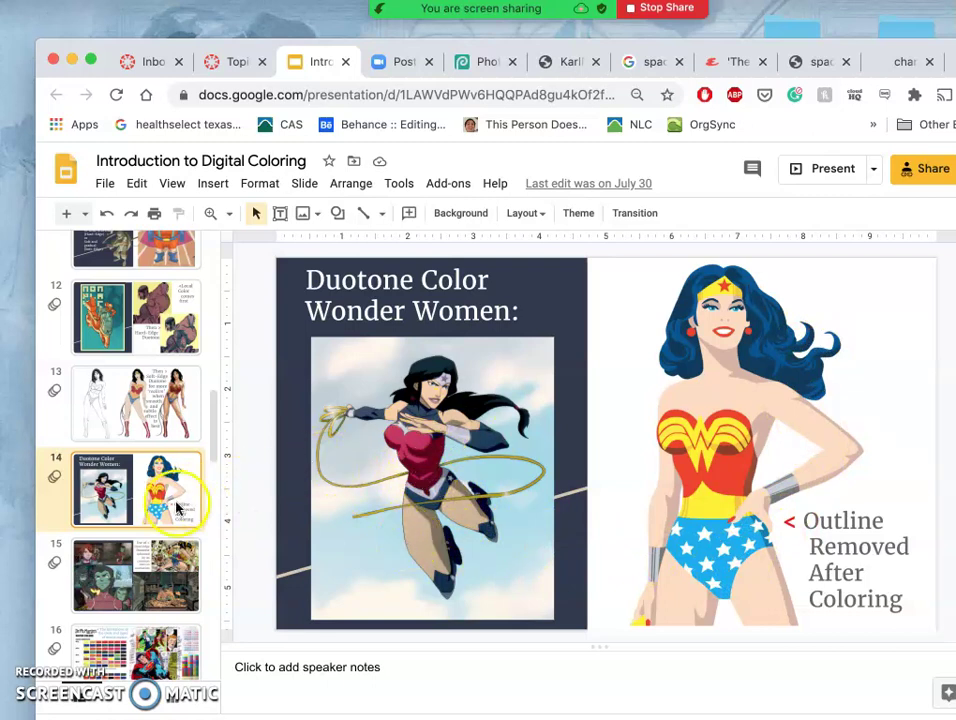
pyautogui.scroll(-3, 148, 565)
# - Switch between the watercolor chart/Superman slide and the Hulk white-paper versus newsprint comparison
pyautogui.click(152, 563)
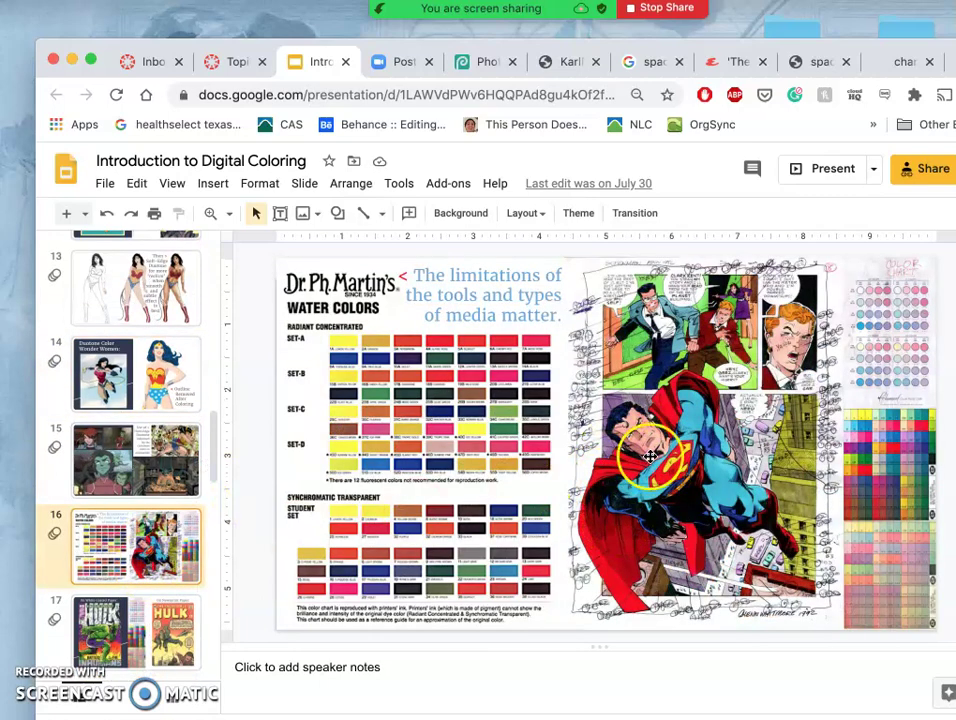
pyautogui.click(137, 621)
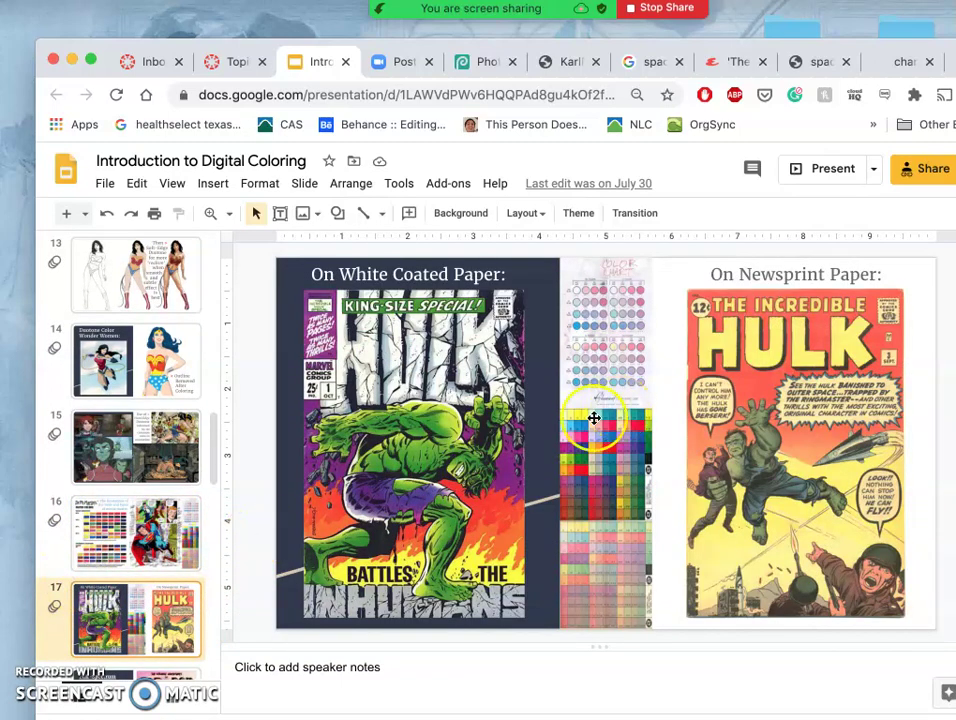
pyautogui.click(131, 517)
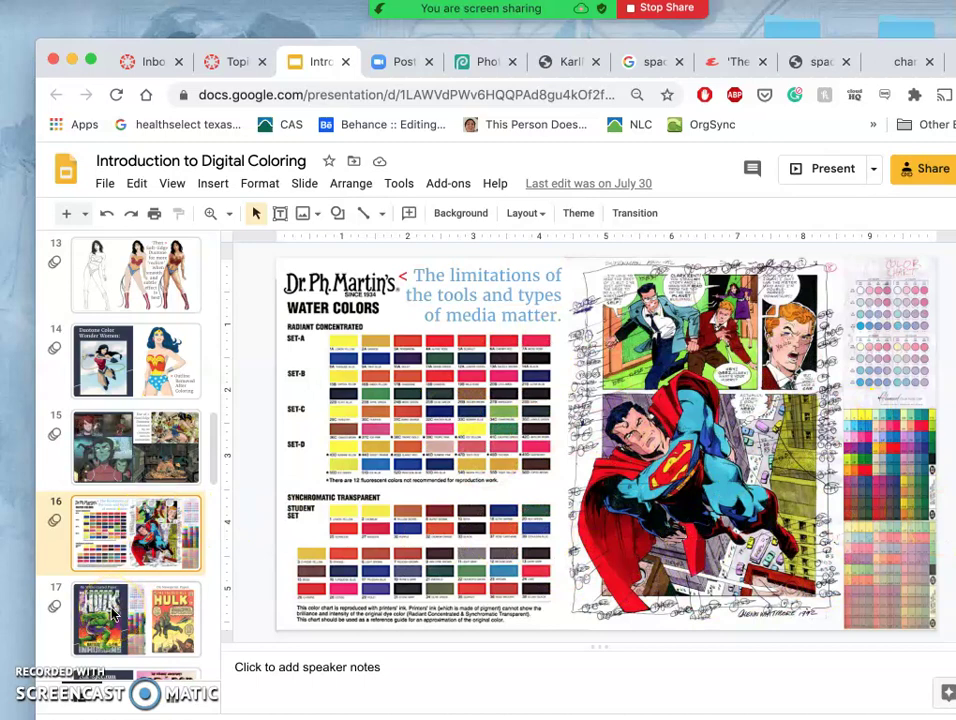
pyautogui.scroll(2, 157, 543)
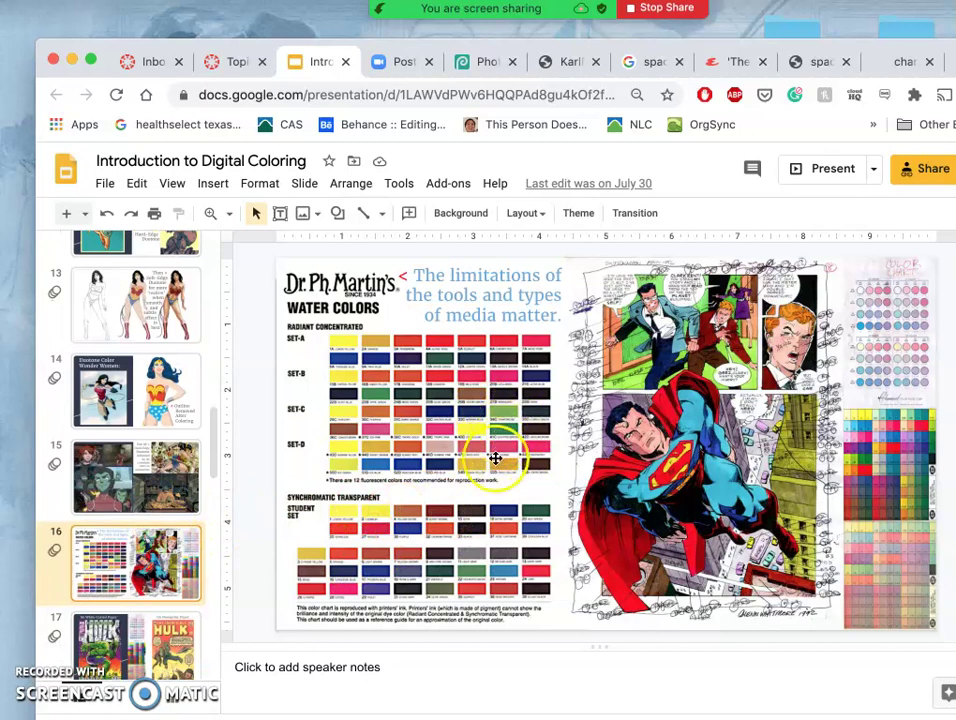
pyautogui.click(157, 627)
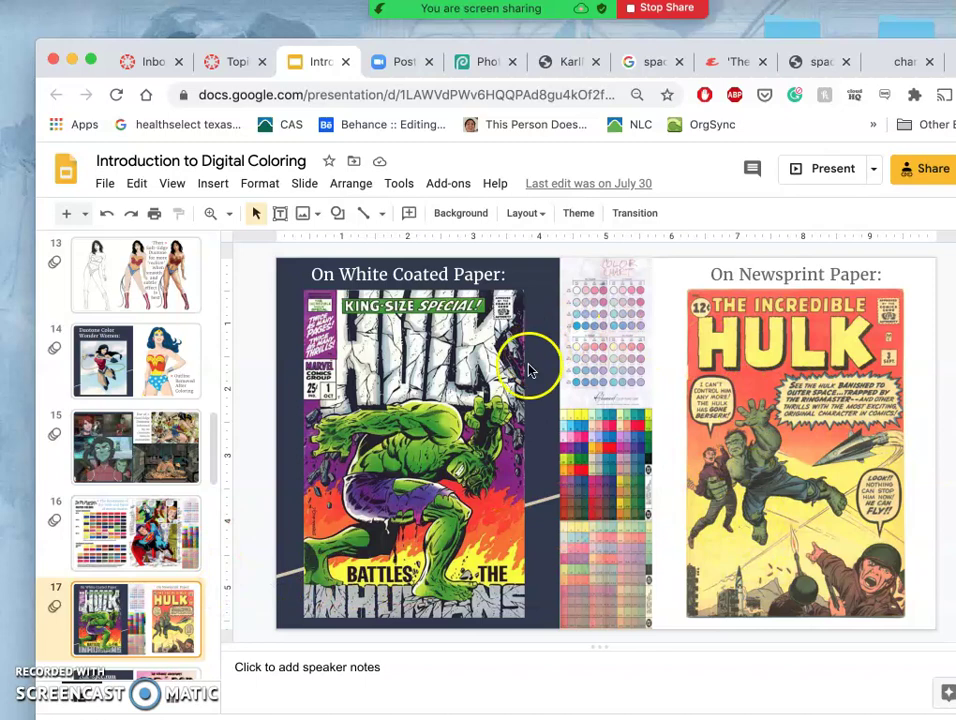
pyautogui.scroll(-4, 125, 548)
# - View Full-Spectrum, Wonder Women, dragon spread, Subtle and Less Subtle slides, then return to slide 19
pyautogui.click(128, 537)
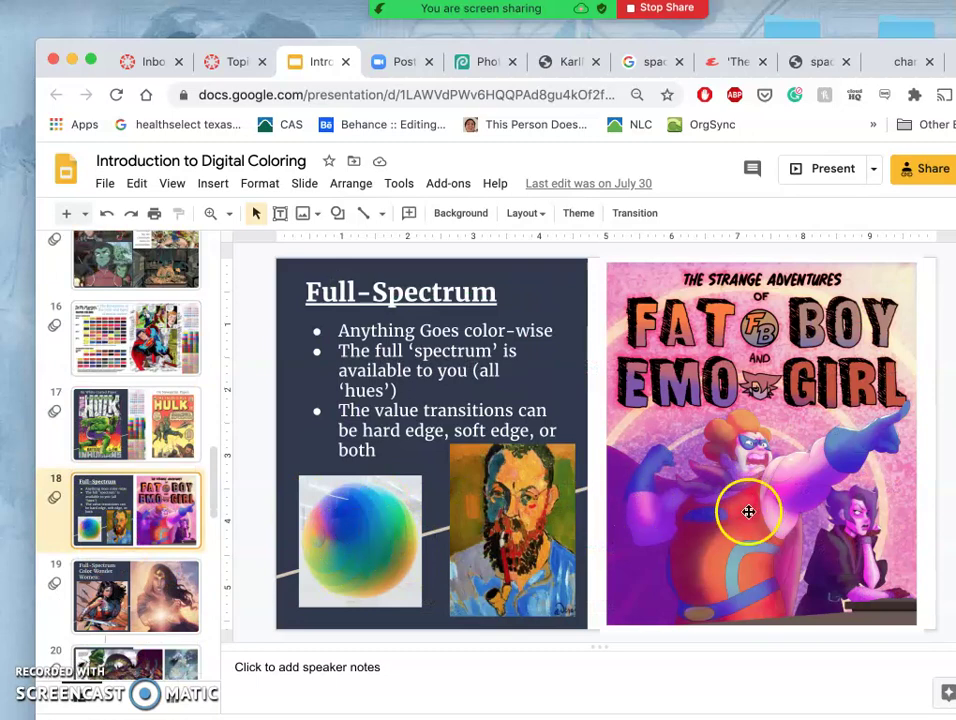
pyautogui.click(146, 607)
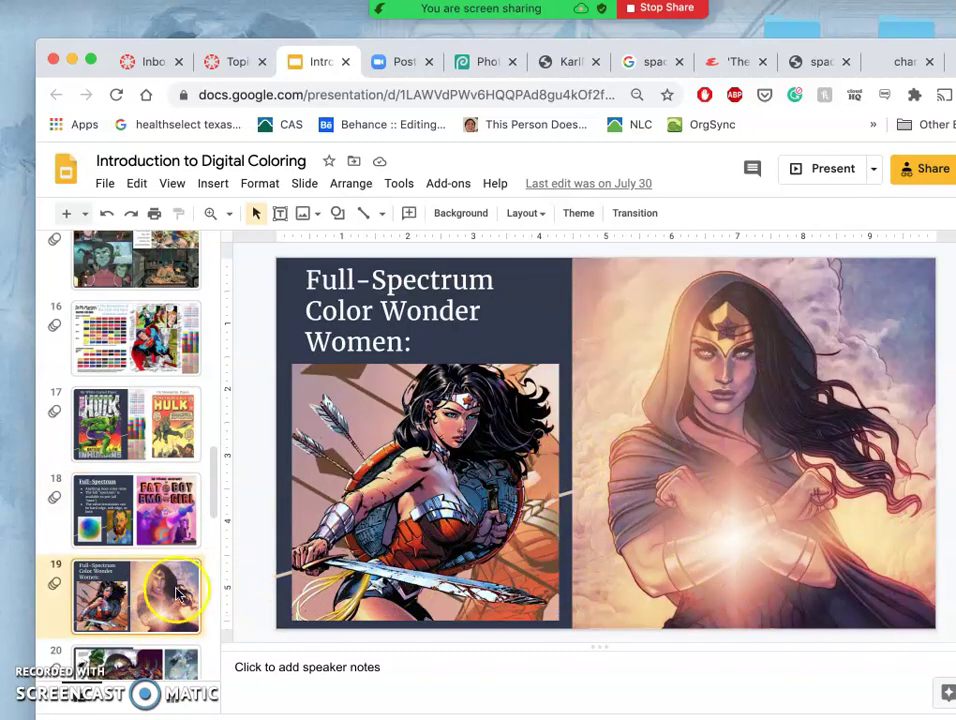
pyautogui.scroll(-3, 140, 600)
pyautogui.click(135, 610)
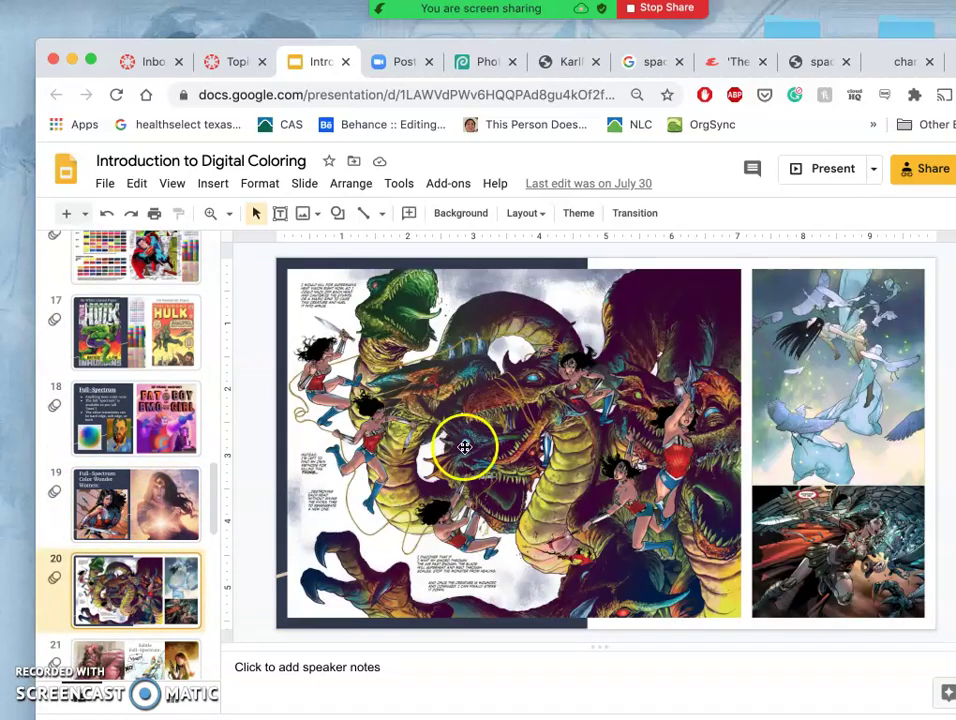
pyautogui.click(142, 648)
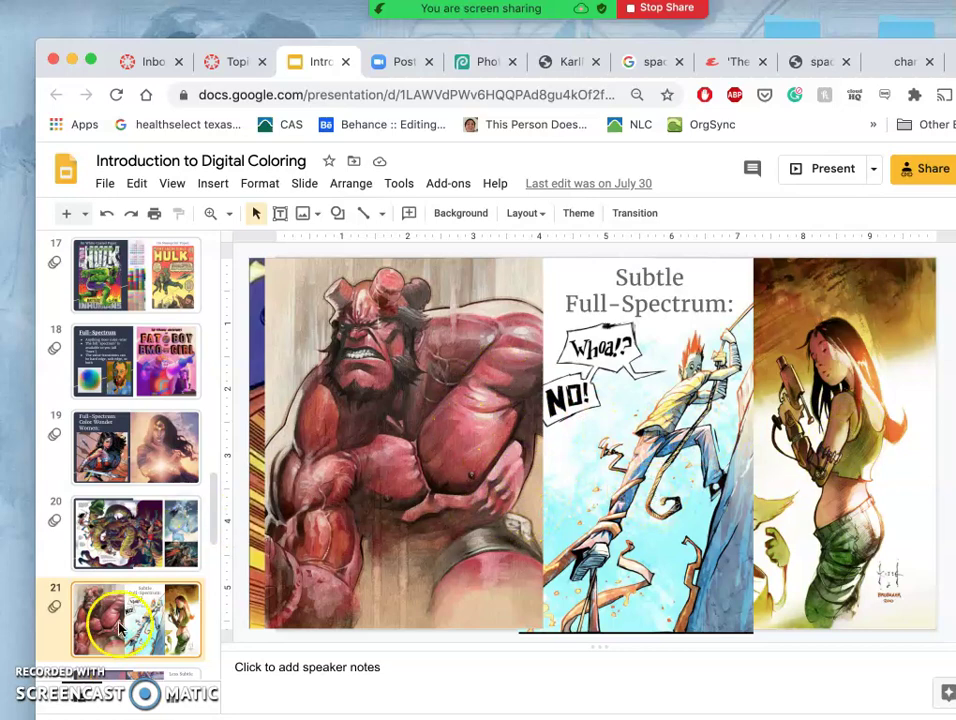
pyautogui.scroll(-2, 140, 580)
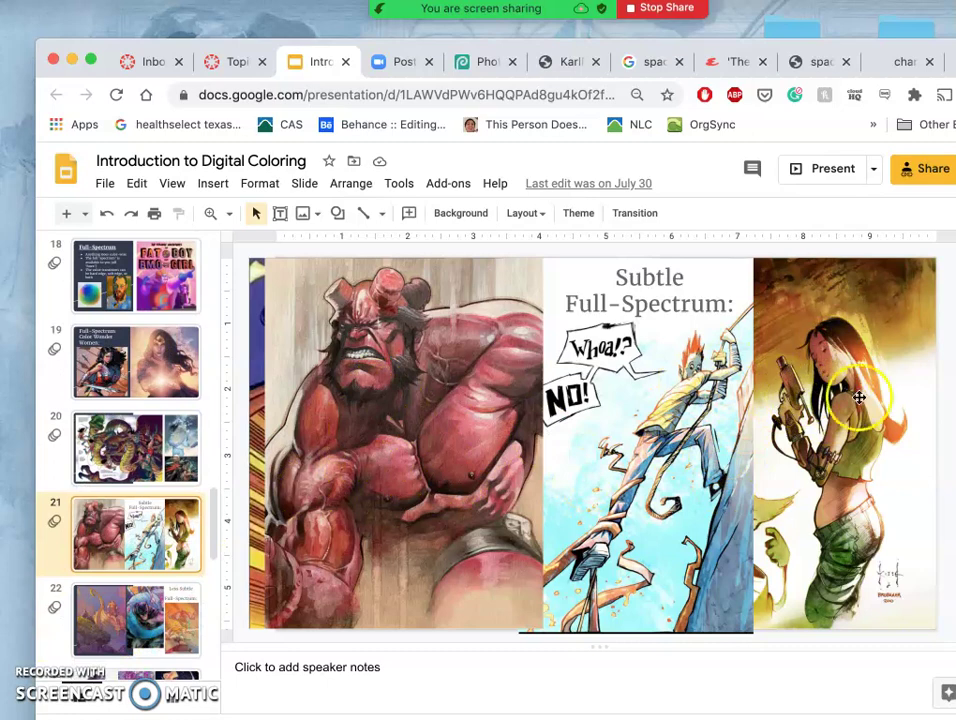
pyautogui.click(142, 606)
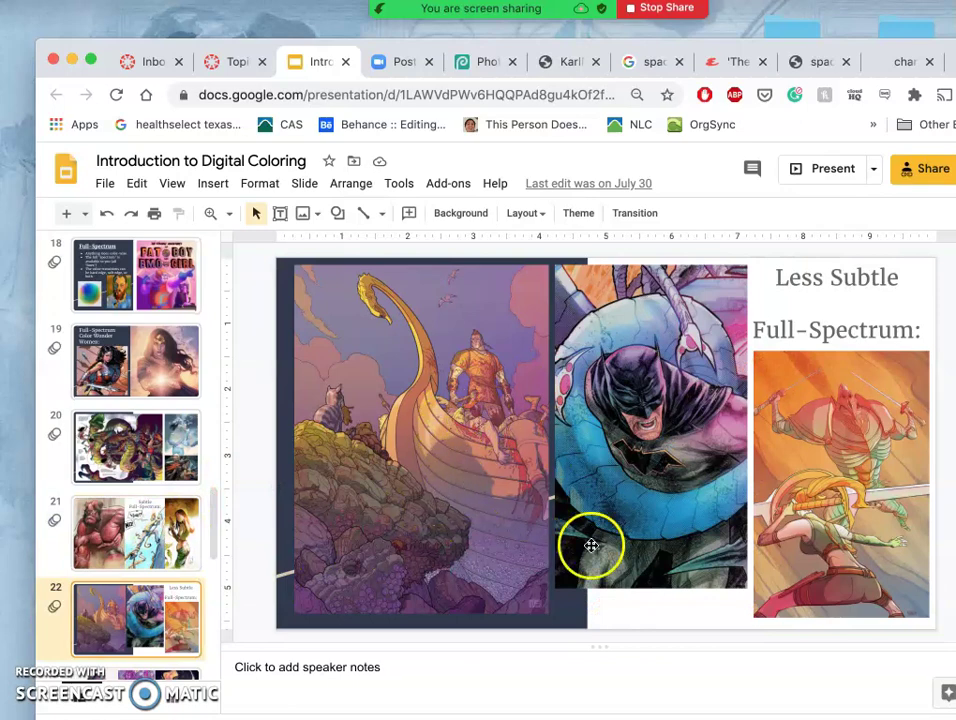
pyautogui.click(143, 366)
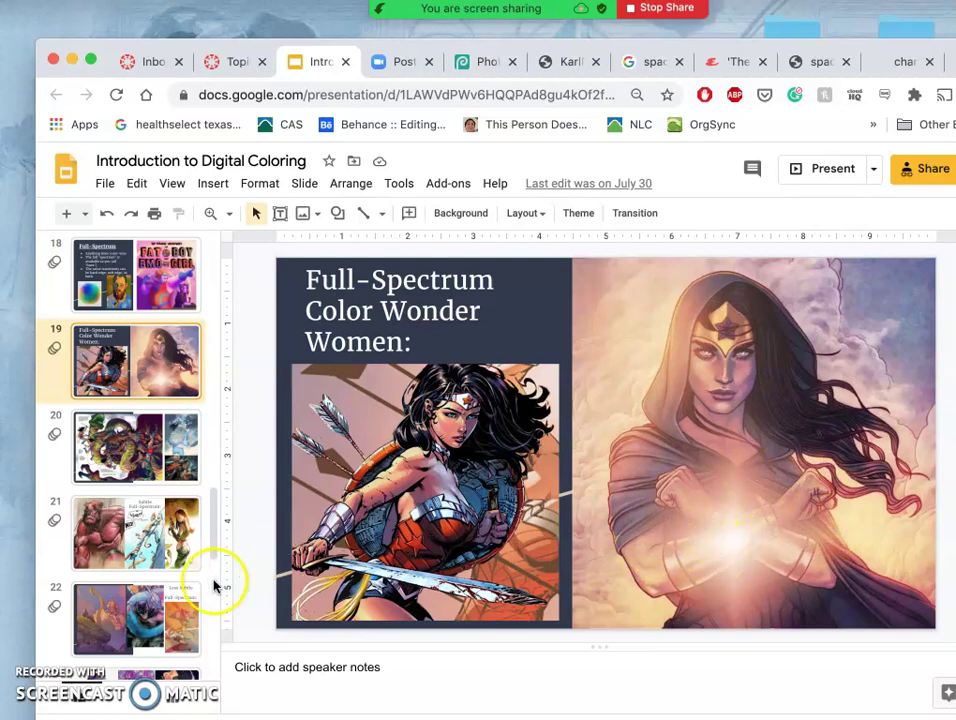
pyautogui.scroll(-5, 175, 600)
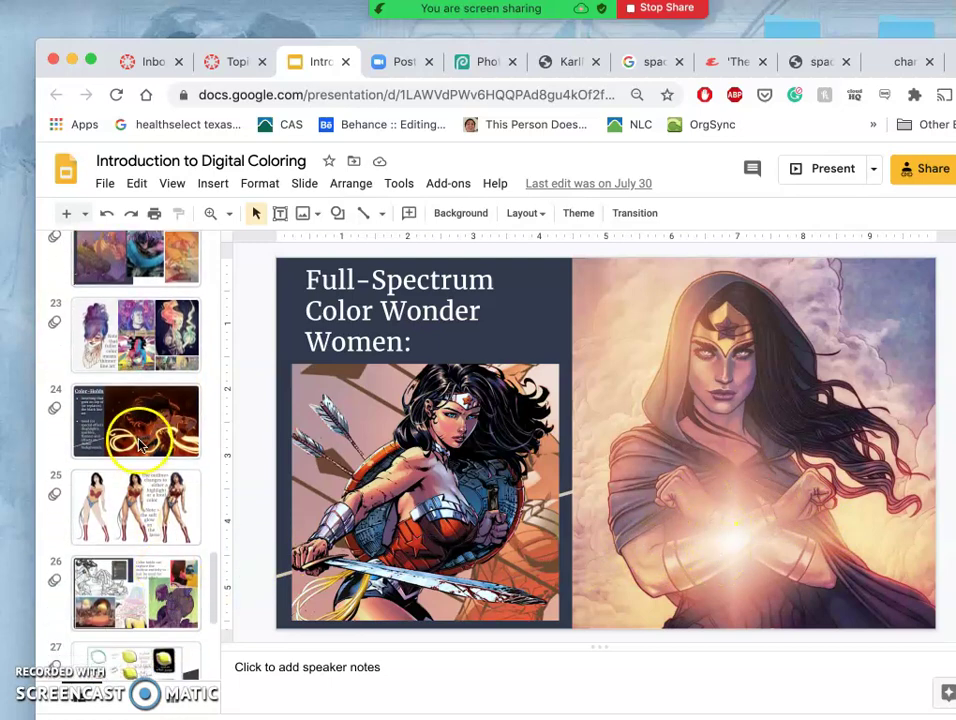
# - Show slide 26, 'Color holds can replace the outline entirely or just be used for special effect.'
pyautogui.click(130, 425)
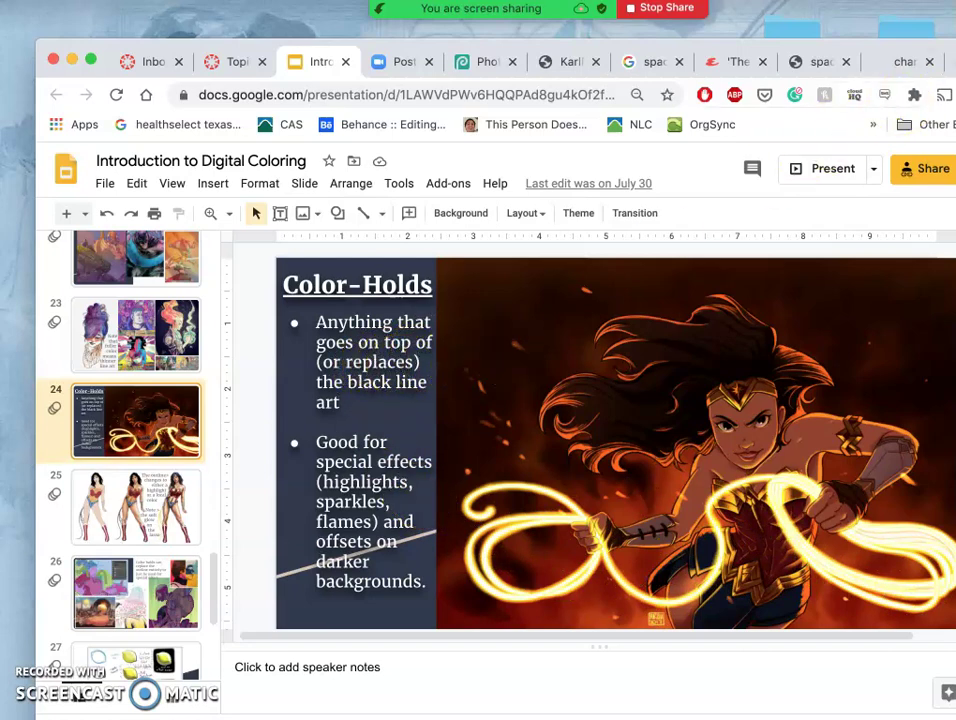
pyautogui.moveTo(955, 53); pyautogui.dragTo(950, 52)
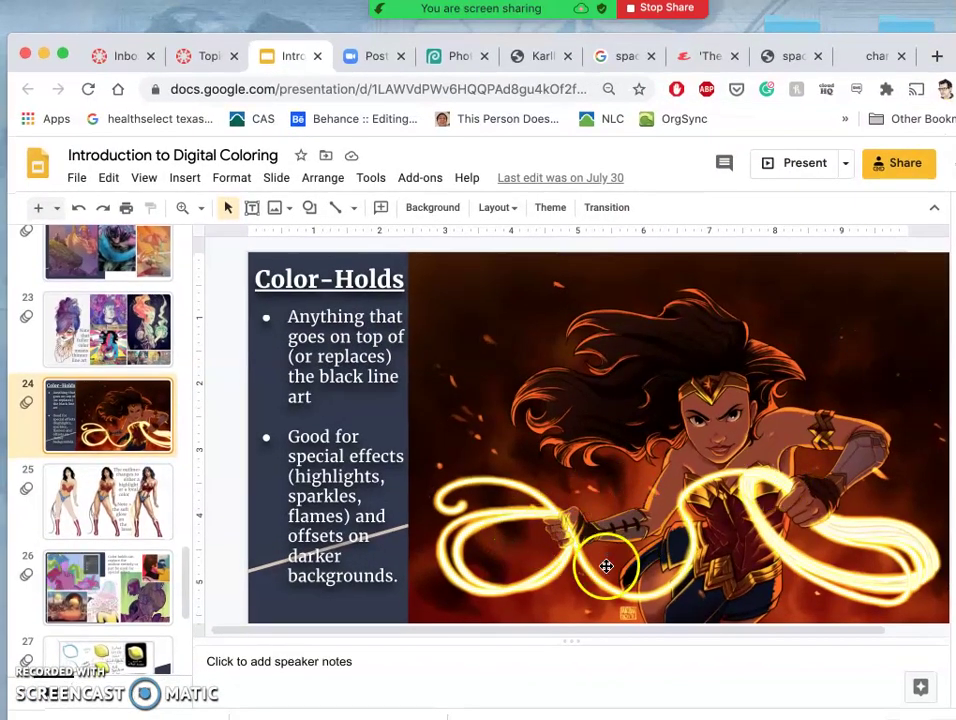
pyautogui.scroll(-1, 110, 603)
pyautogui.scroll(-6, 110, 603)
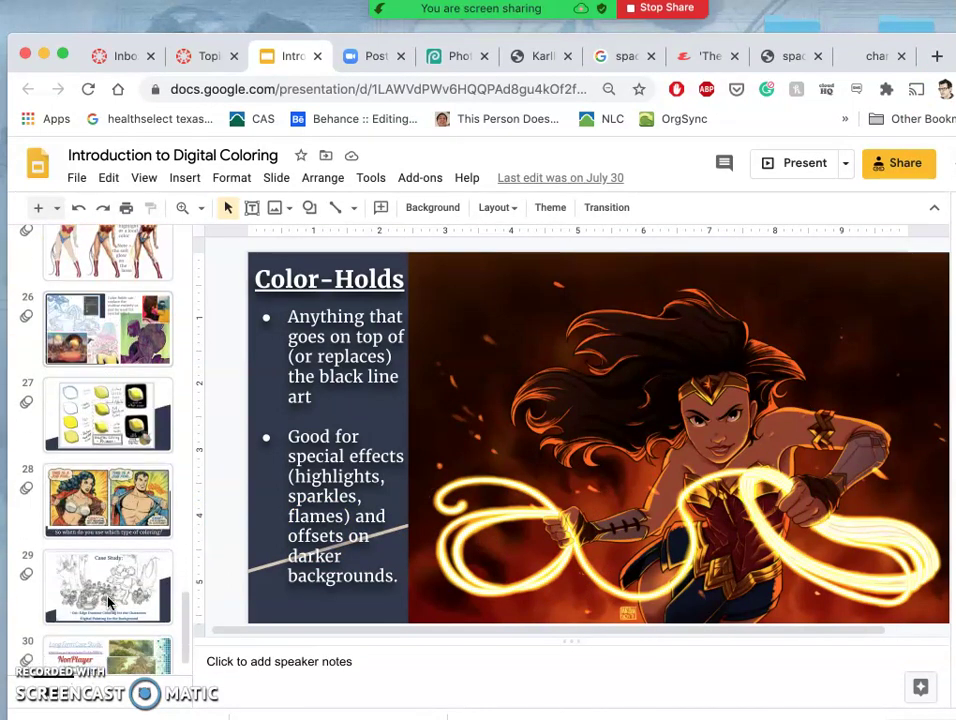
pyautogui.scroll(2, 108, 600)
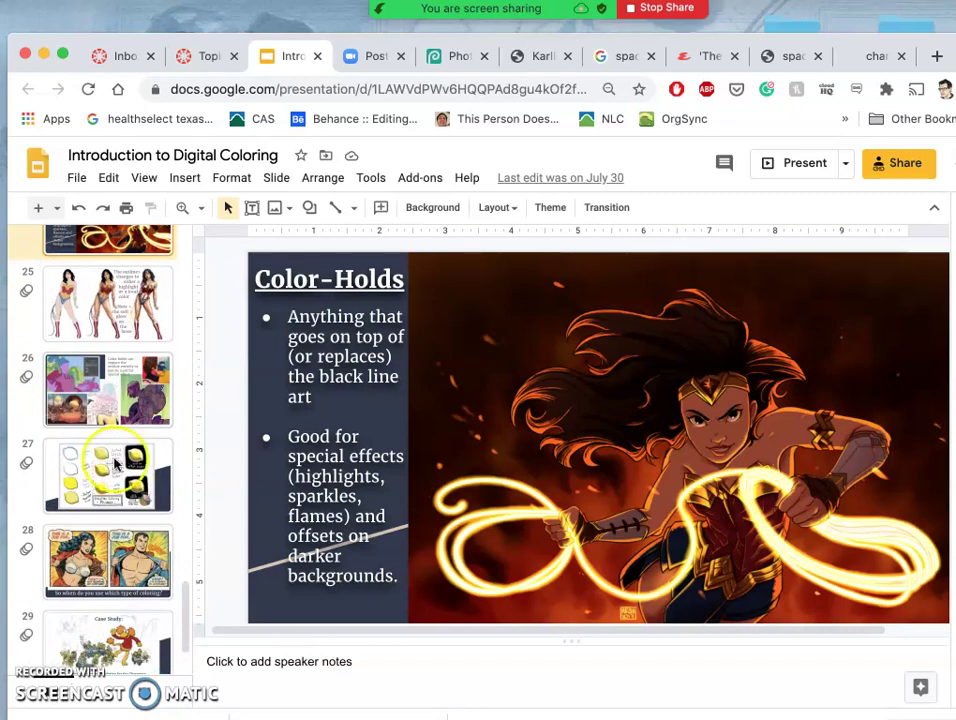
pyautogui.click(125, 386)
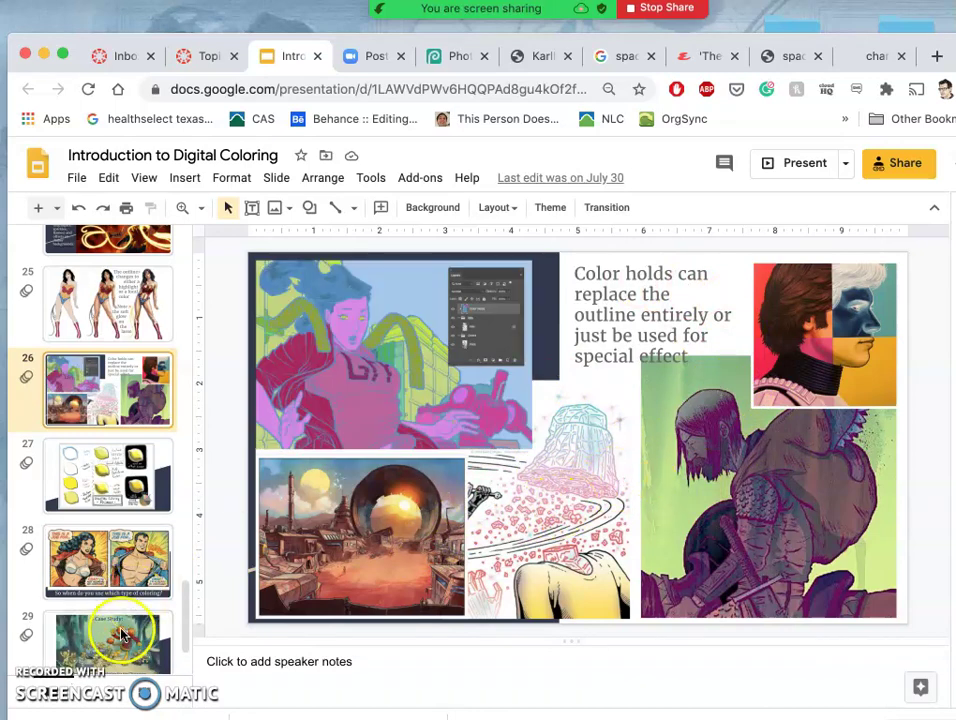
pyautogui.scroll(10, 122, 634)
pyautogui.scroll(15, 122, 634)
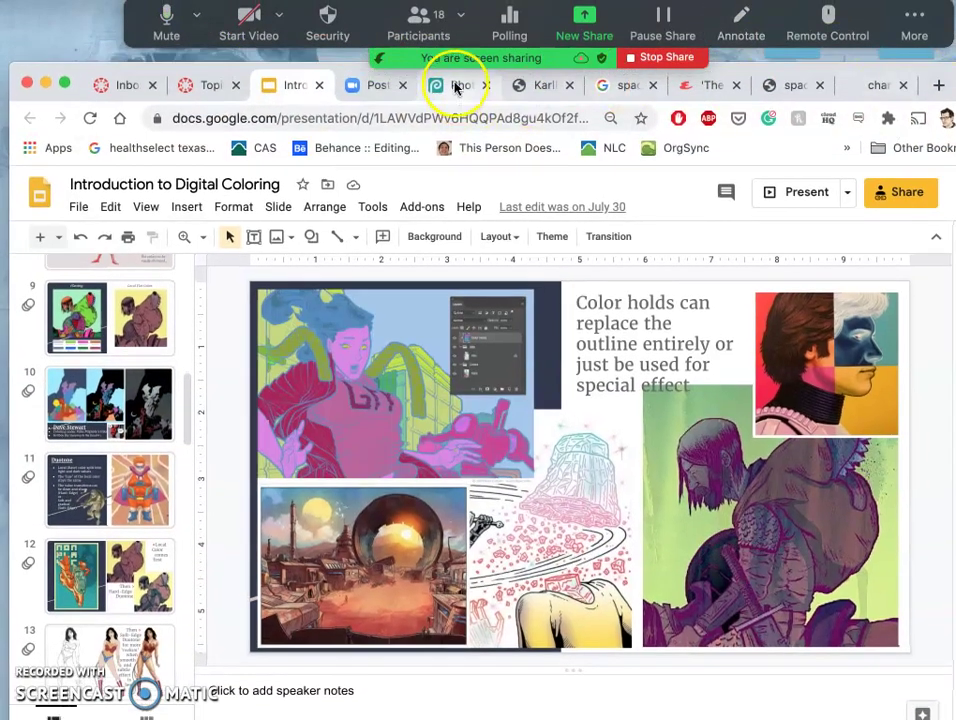
# - Return to the skull-and-dagger drawing in Photopea and zoom in toward the pommel
pyautogui.click(455, 86)
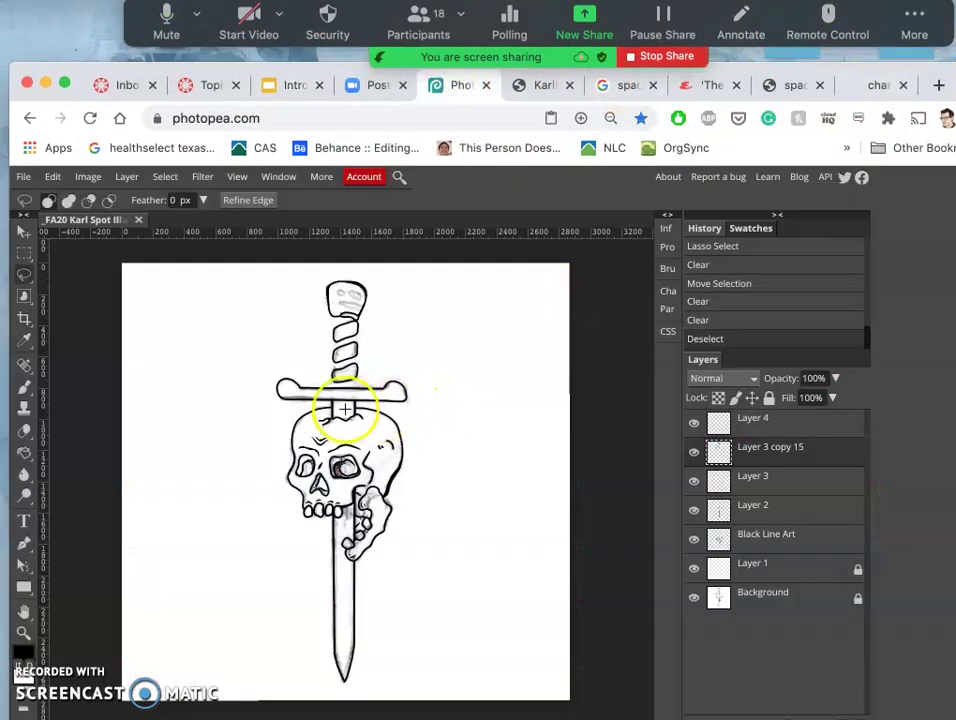
pyautogui.scroll(10, 345, 409)
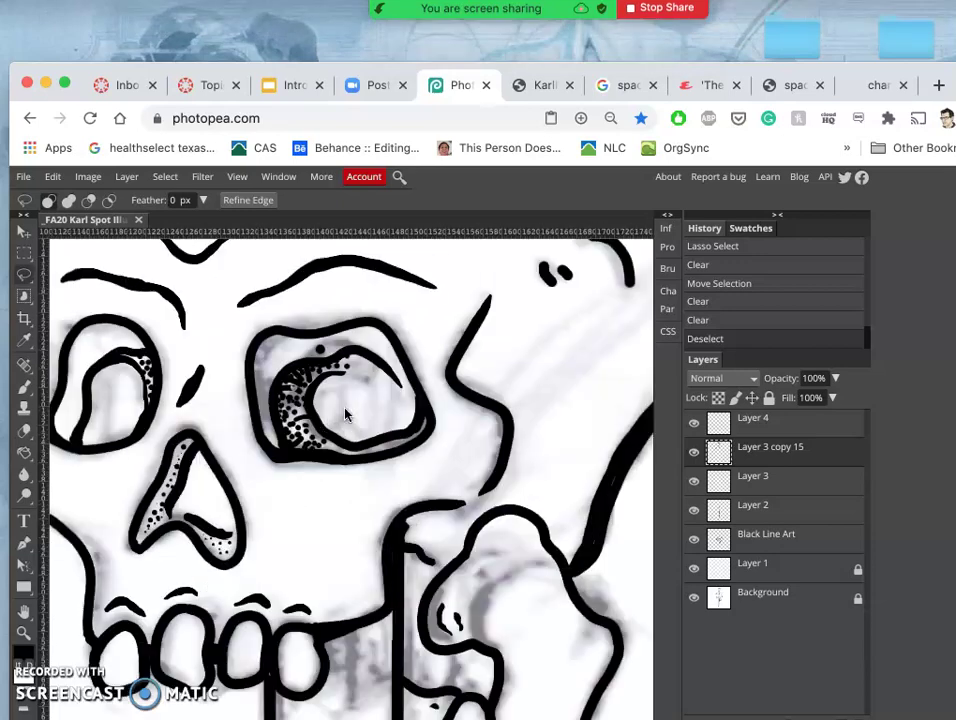
pyautogui.scroll(10, 345, 414)
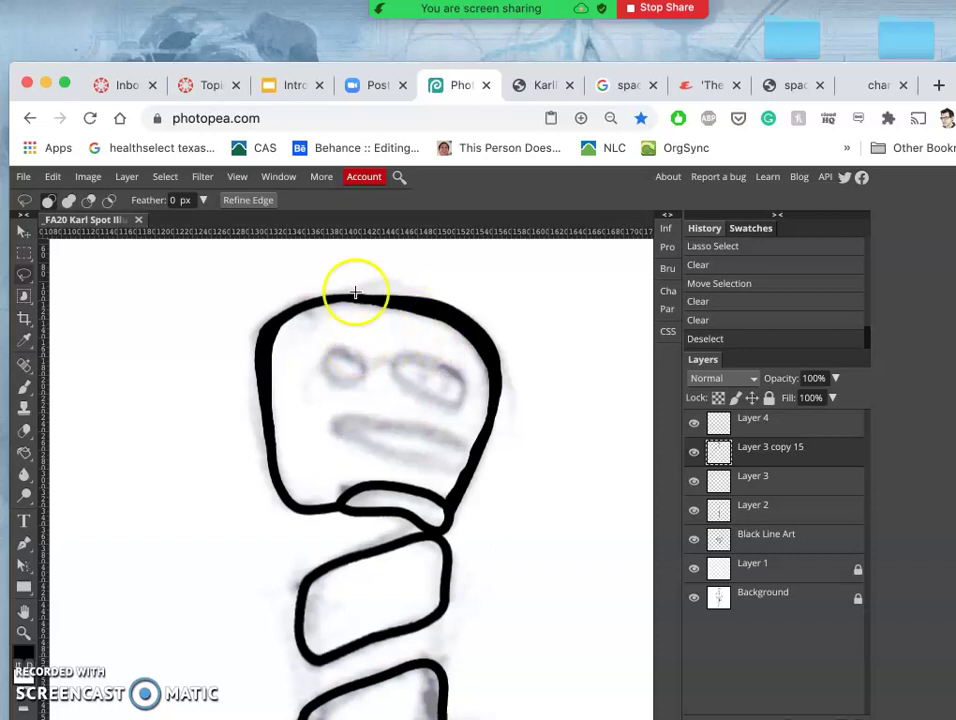
pyautogui.moveTo(82, 75); pyautogui.dragTo(96, 38)
# - Brush in the pommel face's eyes and mouth, thickening the mouth's right end
pyautogui.click(38, 349)
pyautogui.moveTo(378, 319)
pyautogui.mouseDown()
pyautogui.moveTo(343, 307)
pyautogui.moveTo(330, 321)
pyautogui.moveTo(350, 350)
pyautogui.moveTo(373, 344)
pyautogui.moveTo(382, 318)
pyautogui.moveTo(416, 325)
pyautogui.moveTo(425, 352)
pyautogui.moveTo(484, 375)
pyautogui.moveTo(488, 344)
pyautogui.moveTo(436, 328)
pyautogui.mouseUp()
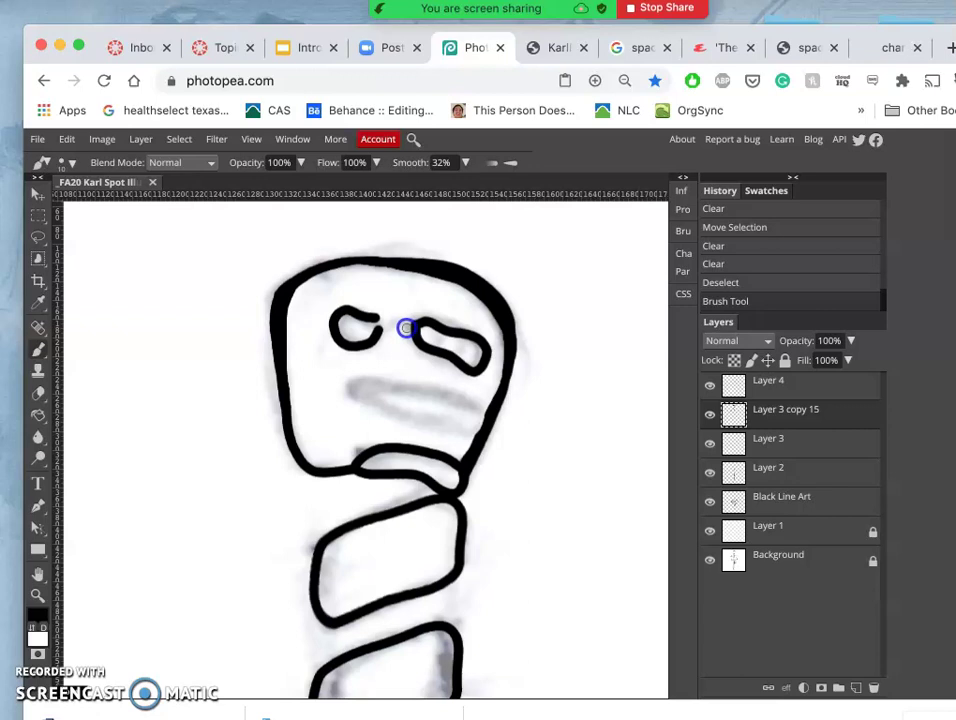
pyautogui.moveTo(406, 328); pyautogui.dragTo(406, 328)
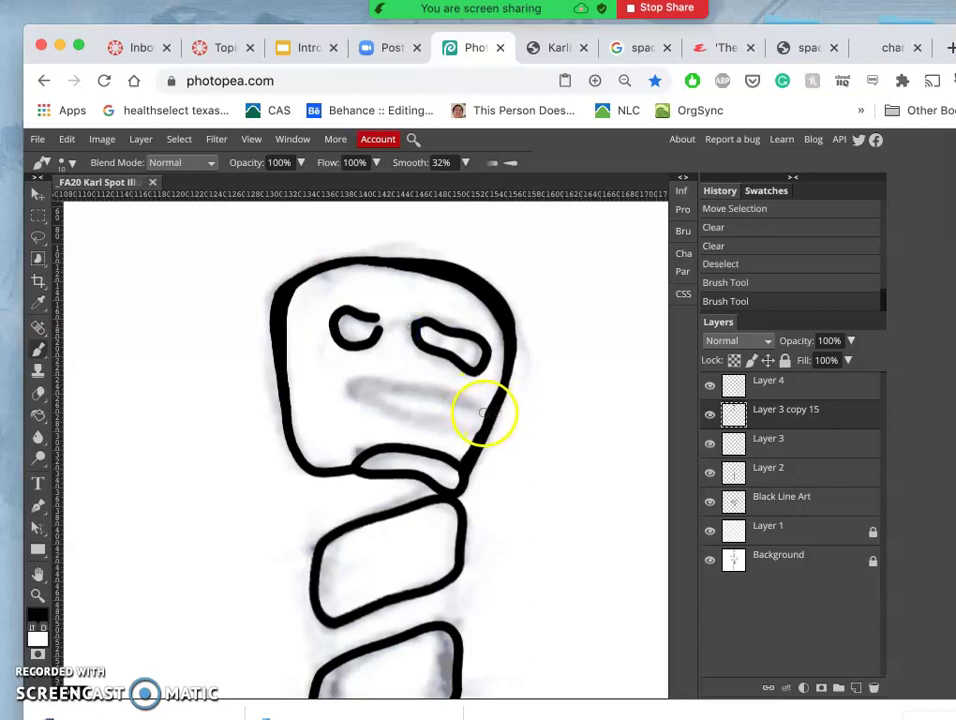
pyautogui.moveTo(483, 412)
pyautogui.mouseDown()
pyautogui.moveTo(353, 377)
pyautogui.moveTo(339, 391)
pyautogui.moveTo(413, 402)
pyautogui.moveTo(466, 431)
pyautogui.mouseUp()
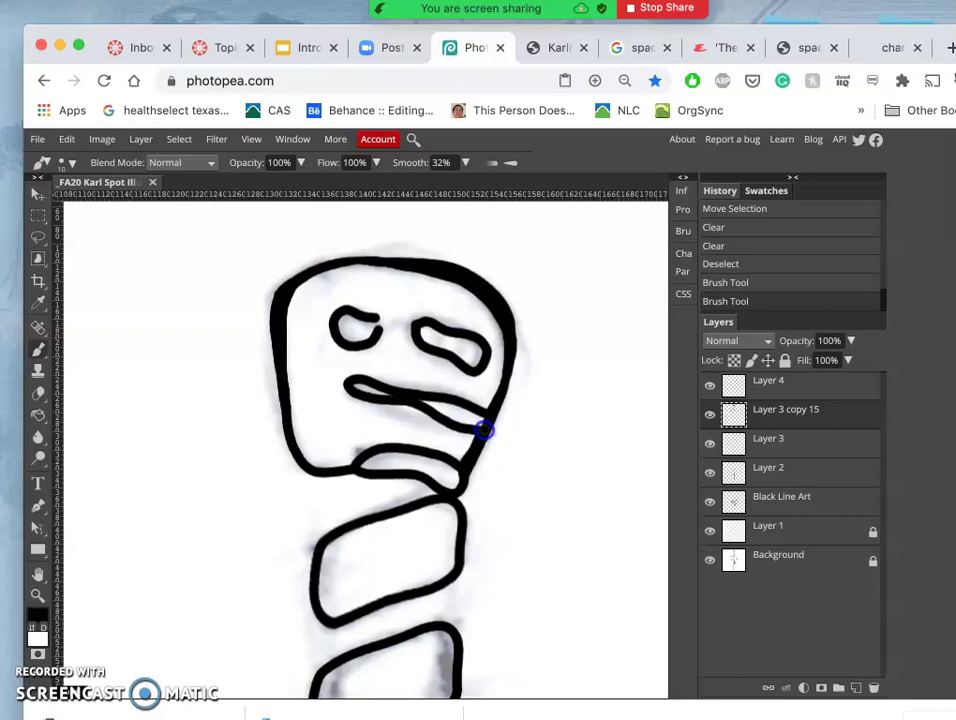
pyautogui.moveTo(452, 402); pyautogui.dragTo(485, 420)
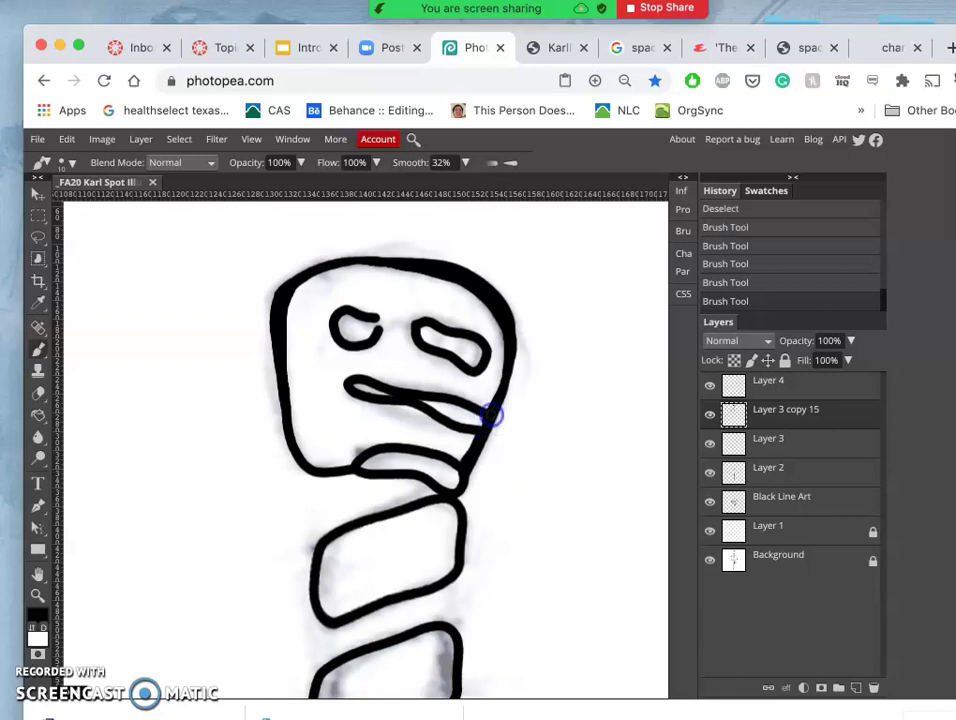
pyautogui.moveTo(469, 405)
pyautogui.mouseDown()
pyautogui.moveTo(457, 371)
pyautogui.moveTo(480, 425)
pyautogui.mouseUp()
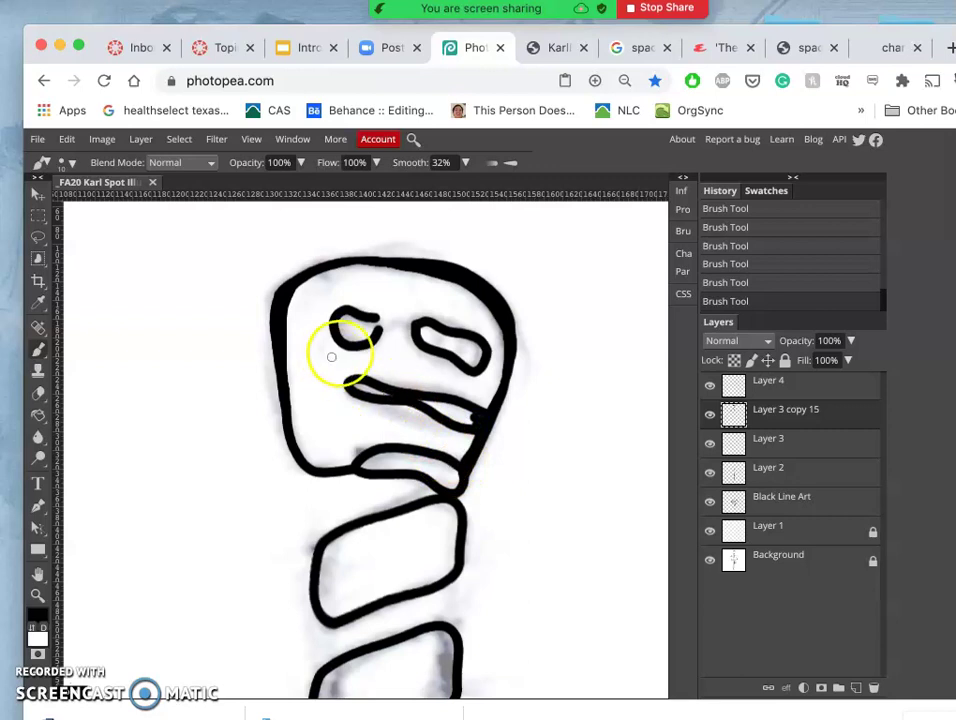
# - Lasso and delete the stray strokes above and along the top of the left eye
pyautogui.click(37, 237)
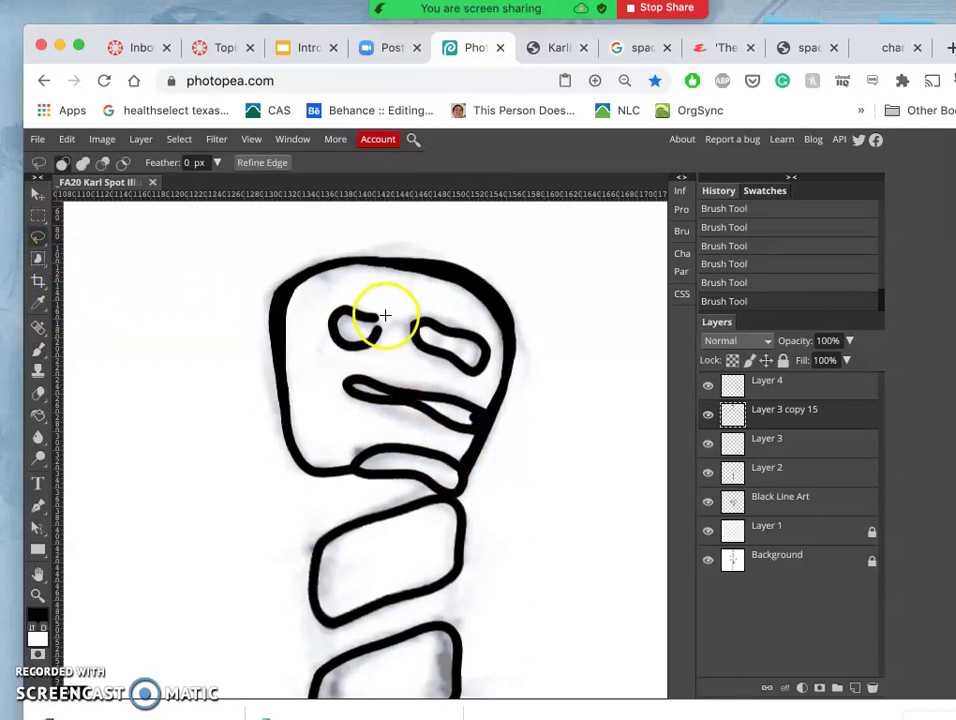
pyautogui.scroll(5, 385, 316)
pyautogui.scroll(-2, 385, 316)
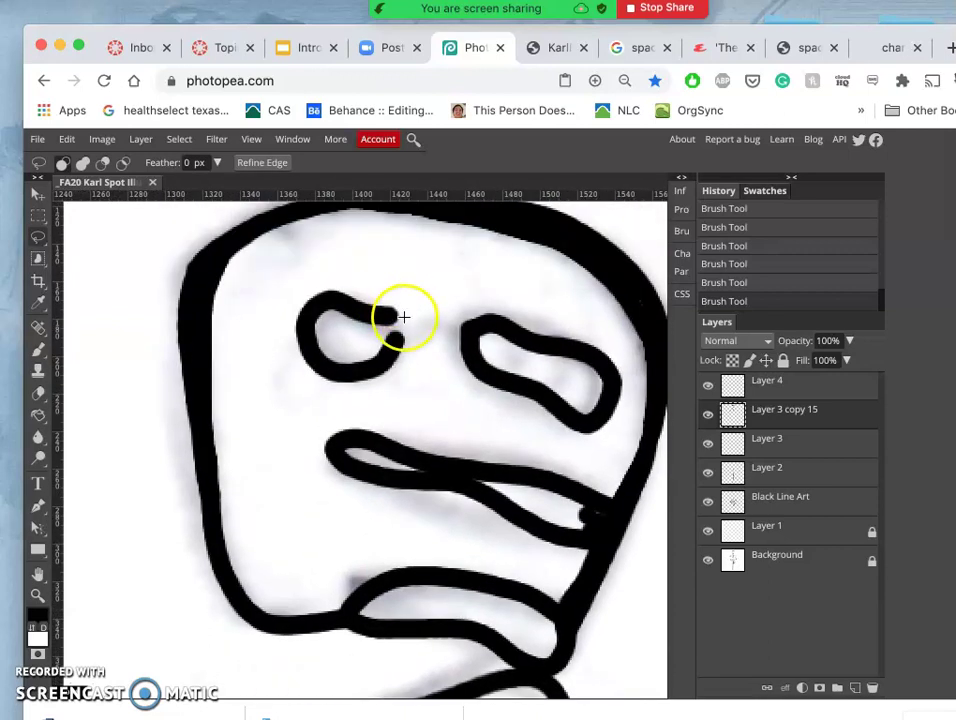
pyautogui.moveTo(397, 313)
pyautogui.mouseDown()
pyautogui.moveTo(316, 285)
pyautogui.moveTo(298, 290)
pyautogui.moveTo(297, 281)
pyautogui.moveTo(344, 248)
pyautogui.moveTo(412, 306)
pyautogui.mouseUp()
pyautogui.press('Delete')
pyautogui.hotkey('ctrl', 'd')
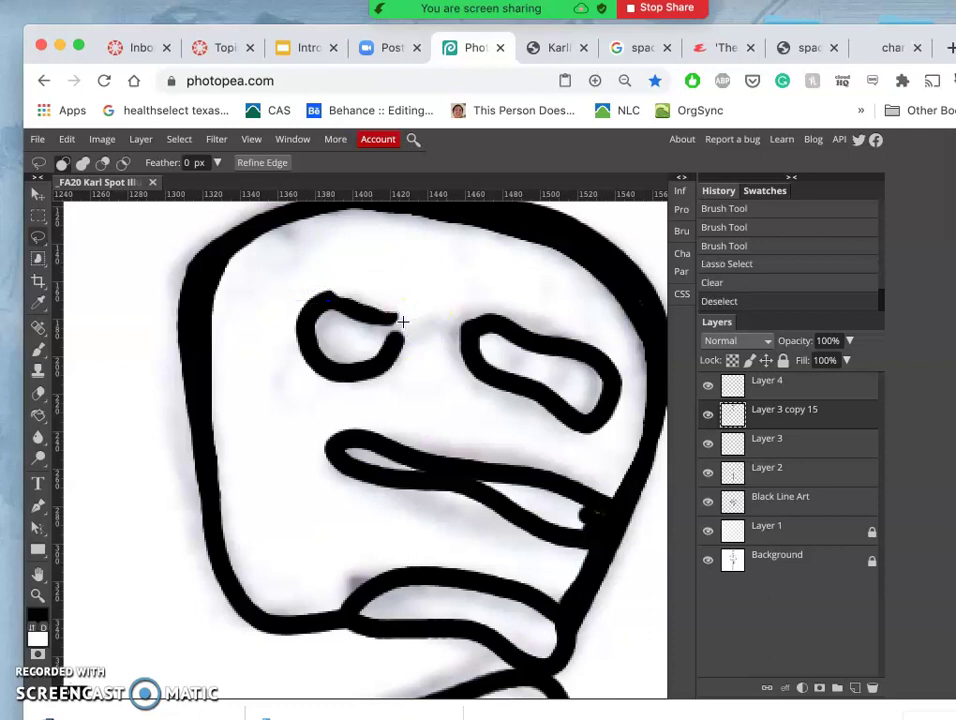
pyautogui.moveTo(396, 323)
pyautogui.mouseDown()
pyautogui.moveTo(348, 311)
pyautogui.moveTo(318, 317)
pyautogui.mouseUp()
pyautogui.moveTo(401, 337)
pyautogui.mouseDown()
pyautogui.moveTo(388, 374)
pyautogui.moveTo(416, 326)
pyautogui.mouseUp()
pyautogui.press('Delete')
pyautogui.press('Delete')
pyautogui.click(443, 397)
# - Erase stray marks along the right eye's top and lower edges, then repaint the mouth line
pyautogui.click(587, 336)
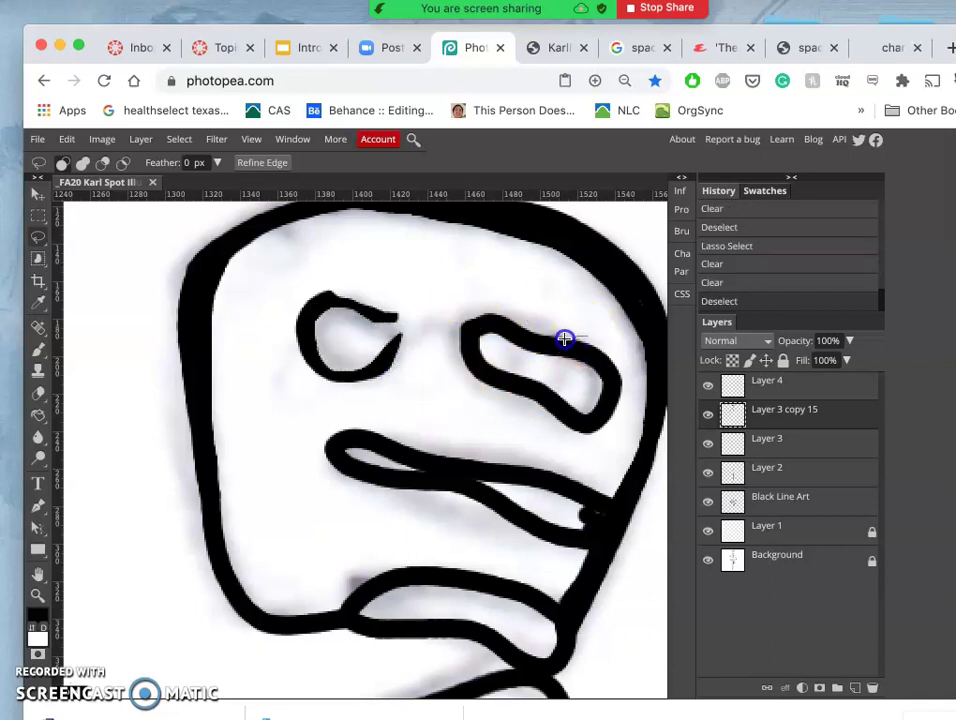
pyautogui.moveTo(563, 339); pyautogui.dragTo(535, 337)
pyautogui.moveTo(488, 379)
pyautogui.mouseDown()
pyautogui.moveTo(607, 432)
pyautogui.moveTo(569, 441)
pyautogui.moveTo(505, 426)
pyautogui.moveTo(446, 371)
pyautogui.moveTo(435, 319)
pyautogui.moveTo(492, 301)
pyautogui.moveTo(561, 310)
pyautogui.moveTo(600, 329)
pyautogui.mouseUp()
pyautogui.press('Delete')
pyautogui.press('Delete')
pyautogui.click(412, 400)
pyautogui.moveTo(533, 519); pyautogui.dragTo(571, 513)
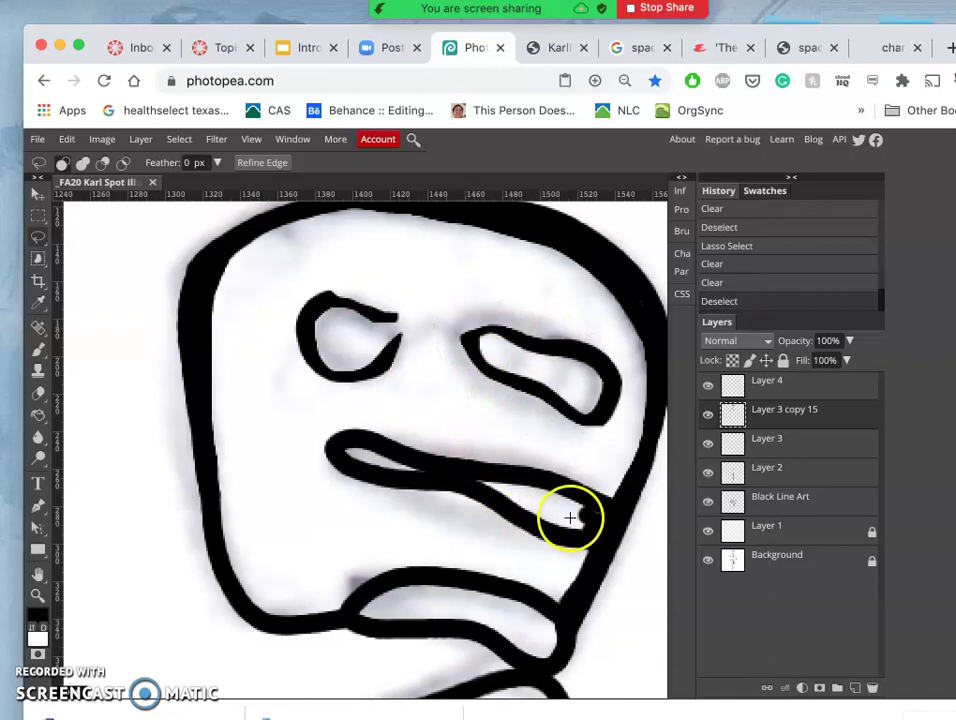
pyautogui.click(38, 346)
pyautogui.moveTo(586, 508); pyautogui.dragTo(538, 497)
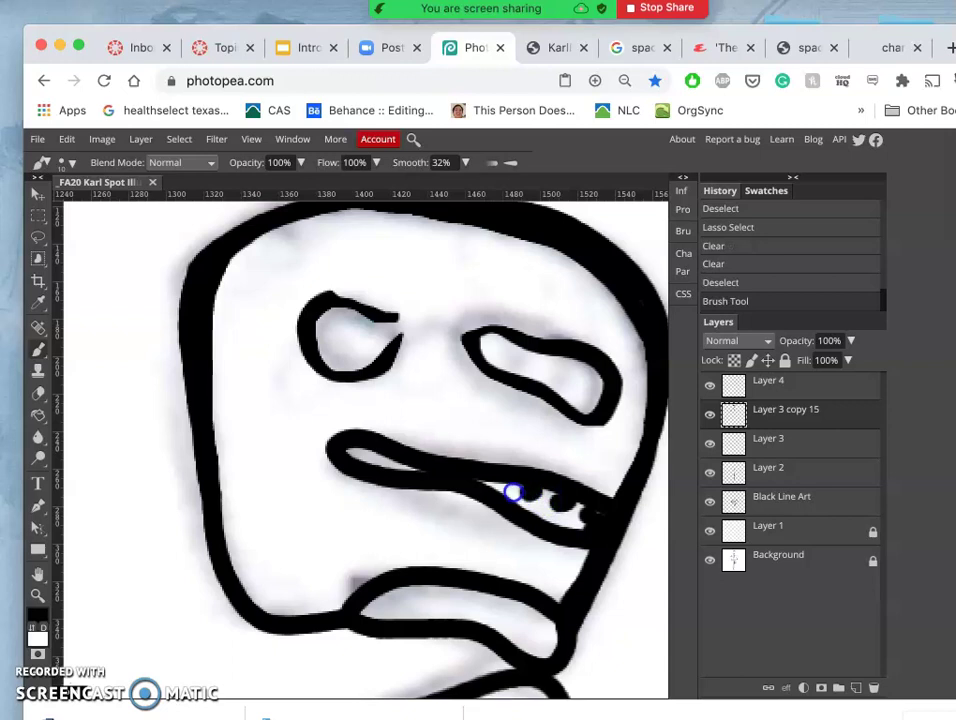
# - Paint jagged teeth along the mouth and blacken the lip loop beneath it
pyautogui.click(511, 488)
pyautogui.moveTo(521, 491)
pyautogui.mouseDown()
pyautogui.moveTo(606, 519)
pyautogui.moveTo(544, 491)
pyautogui.moveTo(549, 518)
pyautogui.moveTo(487, 495)
pyautogui.moveTo(469, 470)
pyautogui.moveTo(512, 512)
pyautogui.moveTo(494, 525)
pyautogui.mouseUp()
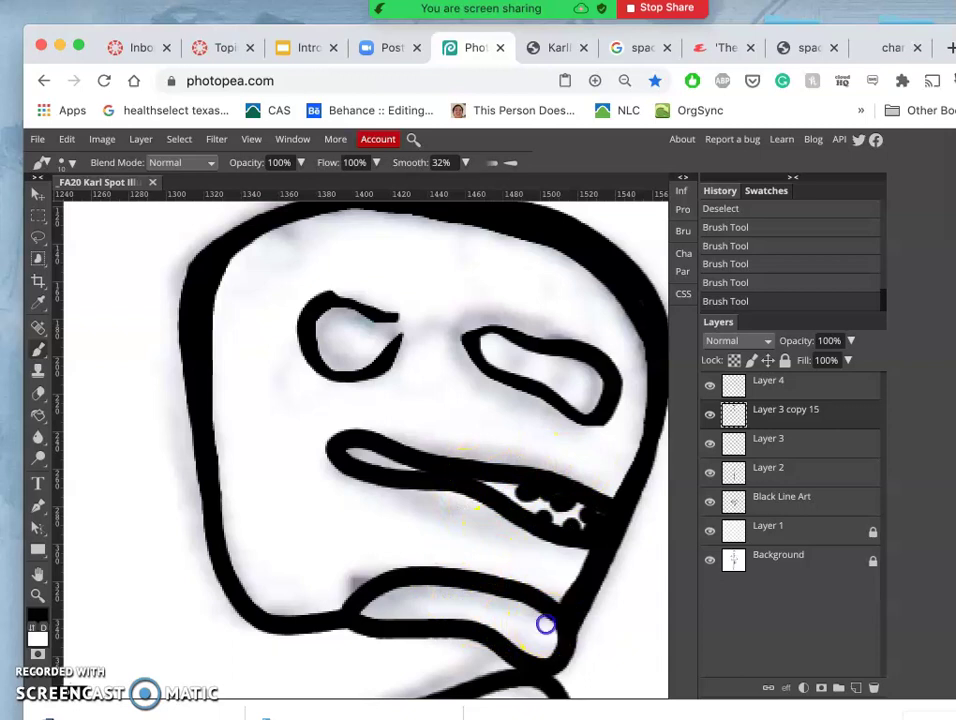
pyautogui.moveTo(542, 629)
pyautogui.mouseDown()
pyautogui.moveTo(508, 638)
pyautogui.moveTo(474, 615)
pyautogui.mouseUp()
pyautogui.click(431, 608)
pyautogui.moveTo(407, 615); pyautogui.dragTo(389, 618)
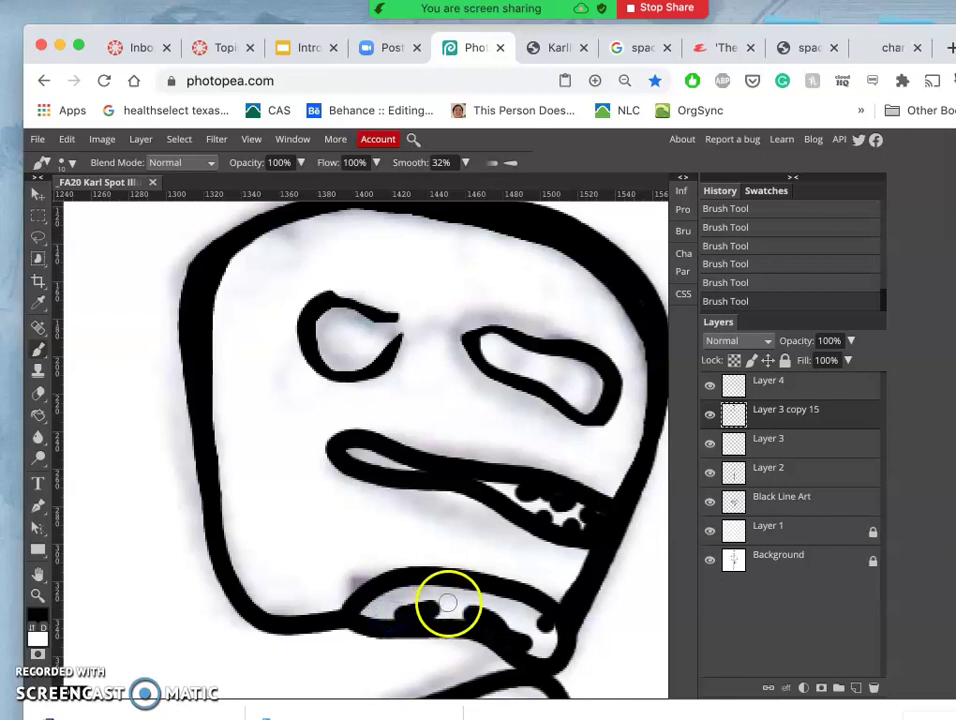
# - Shrink the brush to 3 px and fill the lower lip loop's white gaps with fine strokes
pyautogui.click(70, 163)
pyautogui.moveTo(94, 203); pyautogui.dragTo(79, 203)
pyautogui.click(388, 475)
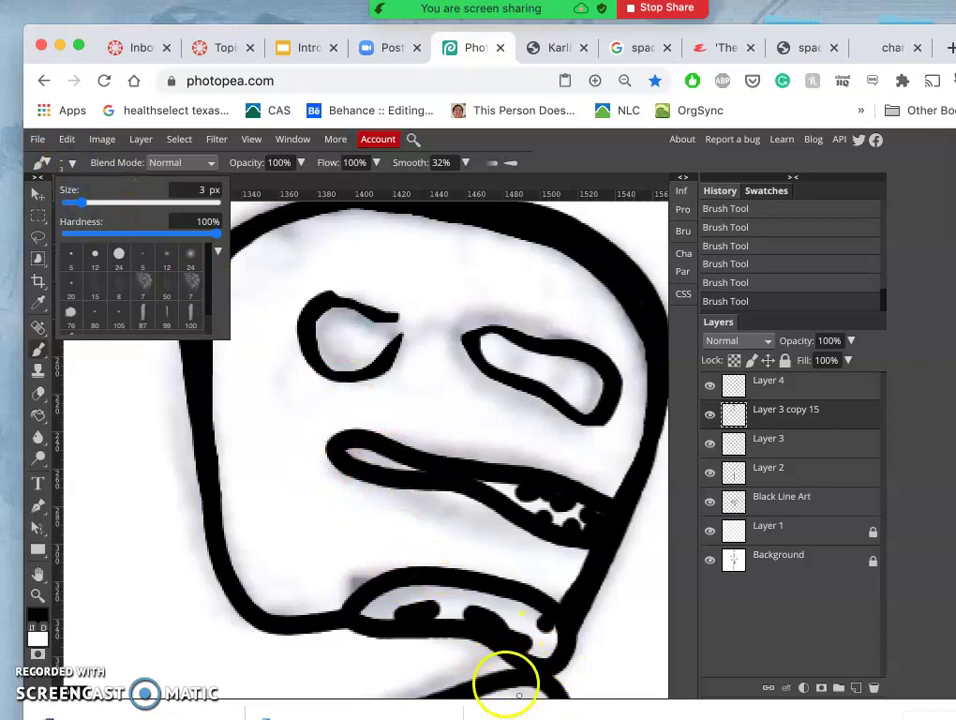
pyautogui.moveTo(476, 655)
pyautogui.mouseDown()
pyautogui.moveTo(444, 604)
pyautogui.moveTo(453, 616)
pyautogui.mouseUp()
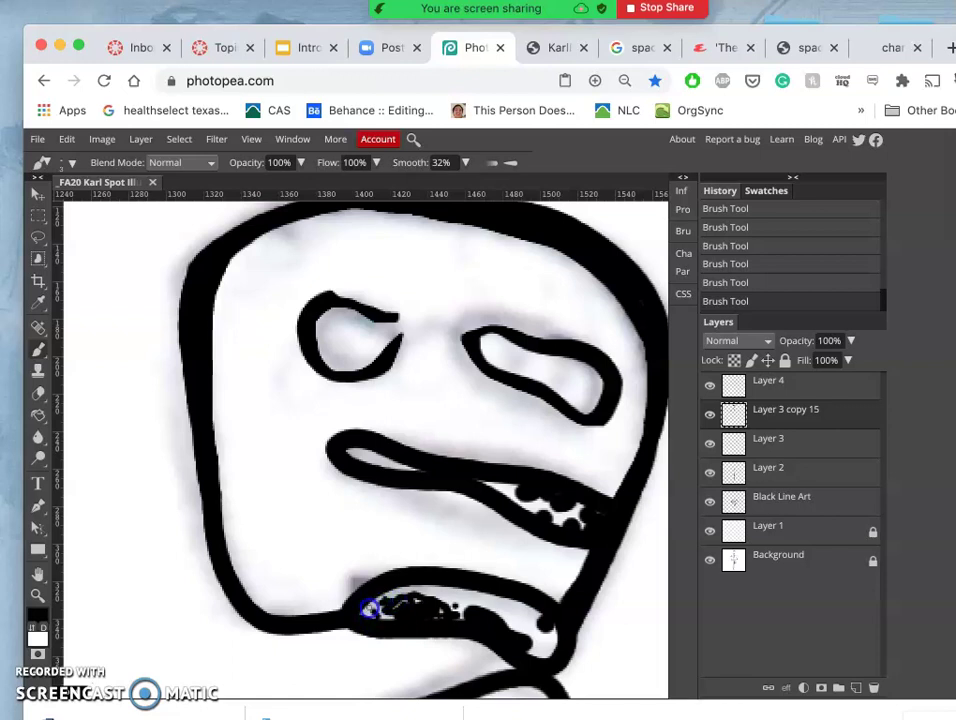
pyautogui.moveTo(480, 600); pyautogui.dragTo(529, 634)
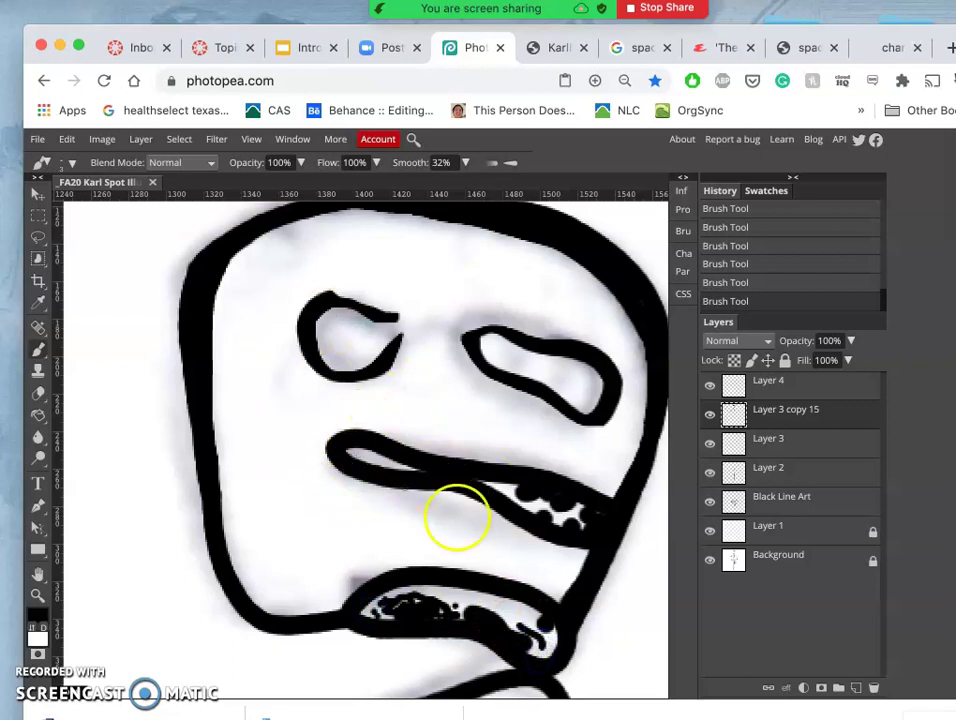
pyautogui.moveTo(531, 641)
pyautogui.mouseDown()
pyautogui.moveTo(545, 655)
pyautogui.moveTo(538, 650)
pyautogui.mouseUp()
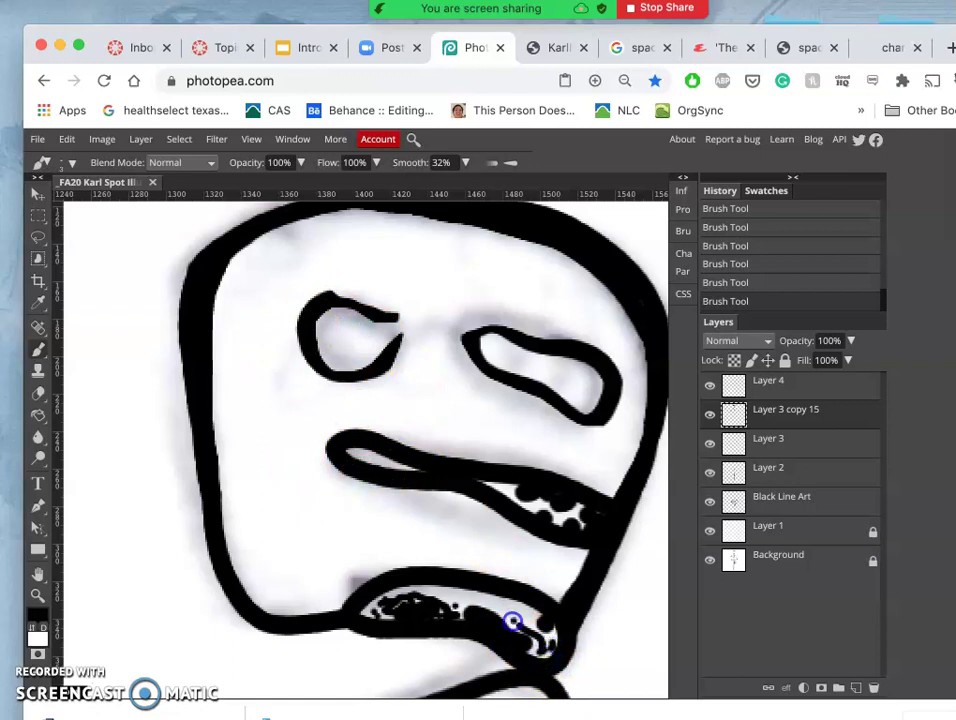
pyautogui.scroll(-6, 492, 615)
pyautogui.scroll(-4, 492, 615)
# - Make Layer 4 active, hide the white Background layer and fit the whole image in view
pyautogui.click(478, 572)
pyautogui.click(386, 400)
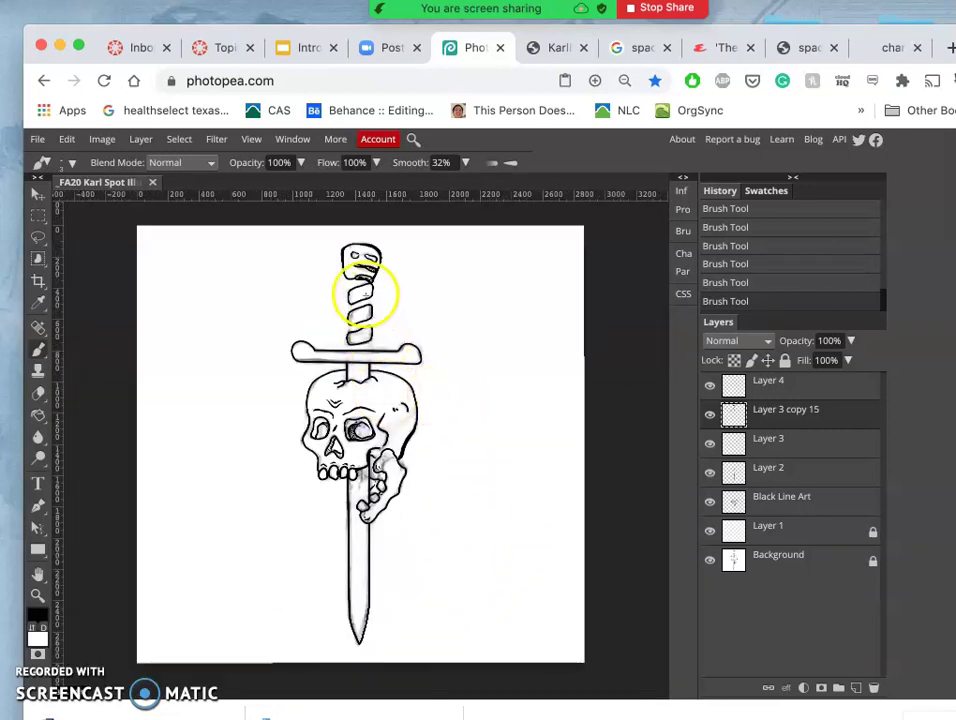
pyautogui.scroll(3, 366, 345)
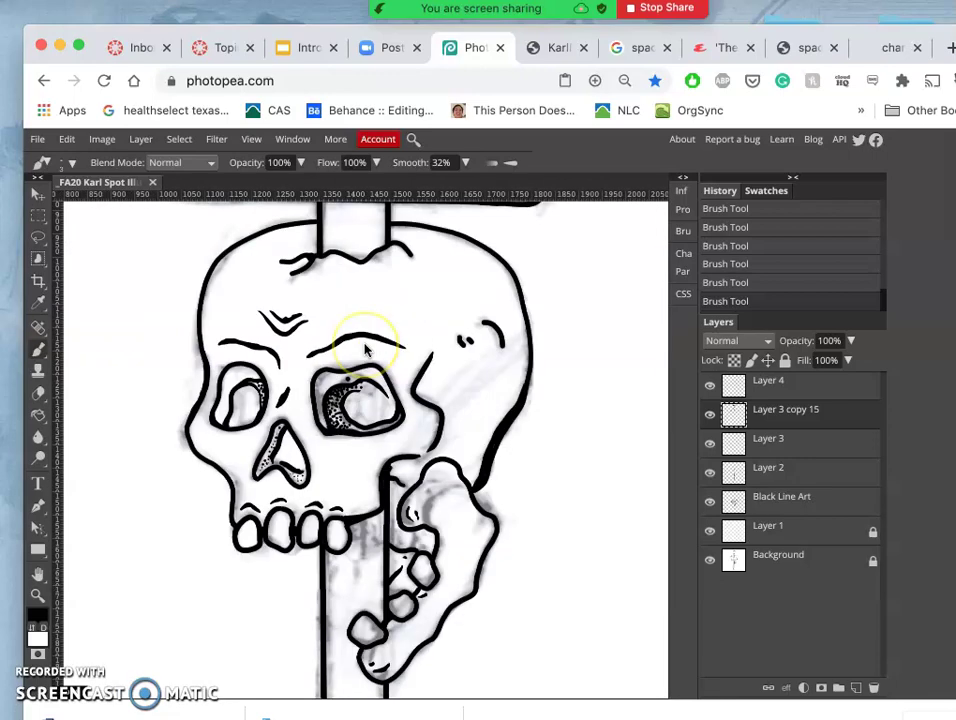
pyautogui.scroll(5, 366, 349)
pyautogui.scroll(-4, 352, 433)
pyautogui.scroll(4, 373, 487)
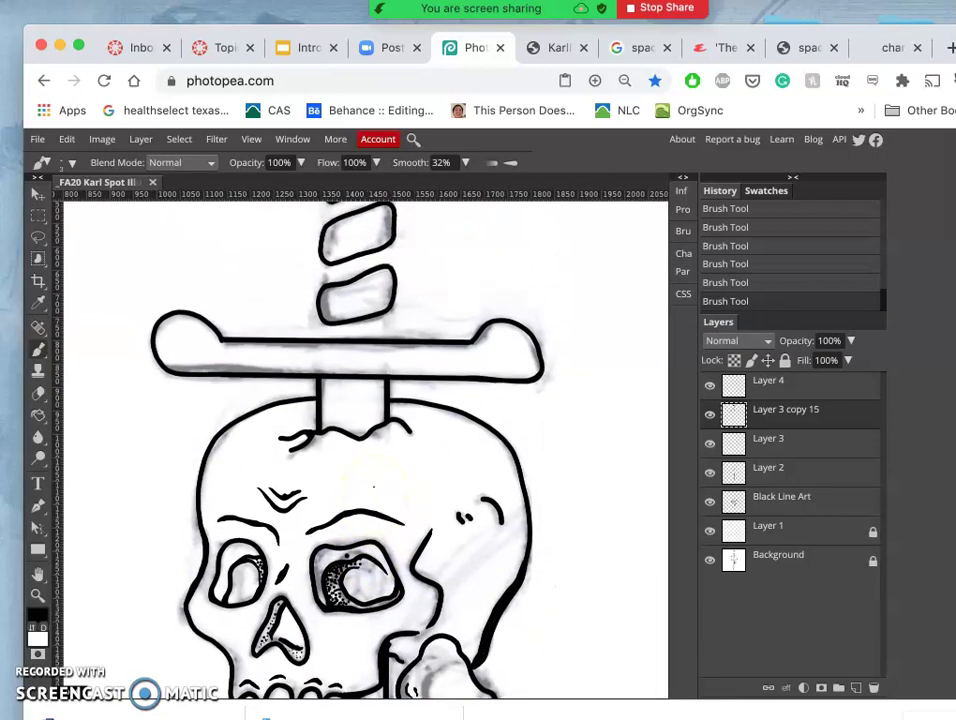
pyautogui.scroll(5, 373, 487)
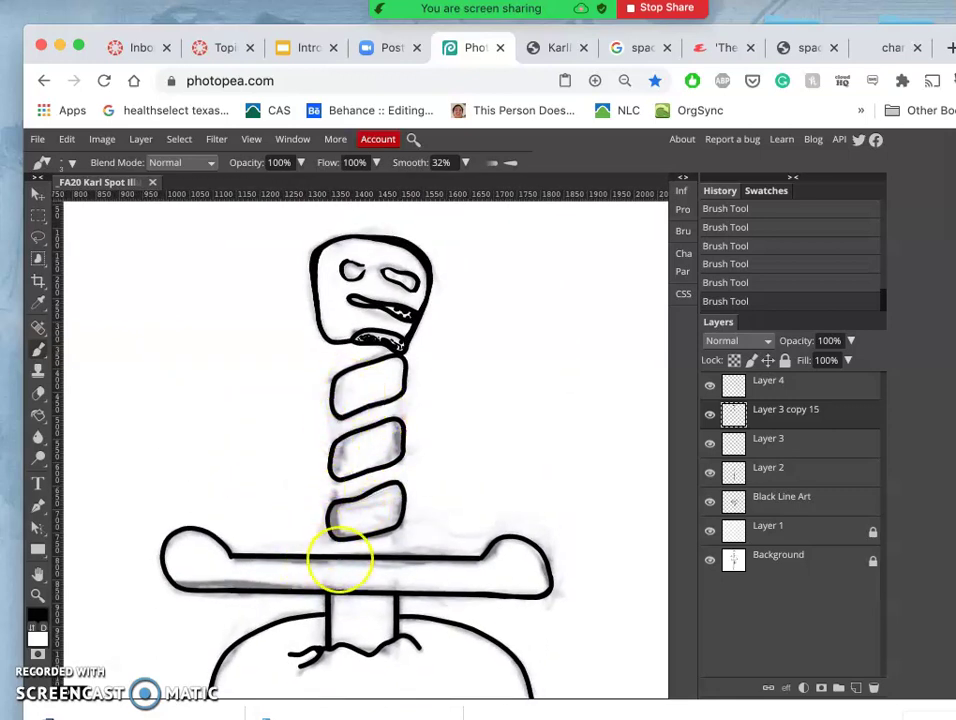
pyautogui.scroll(-10, 340, 560)
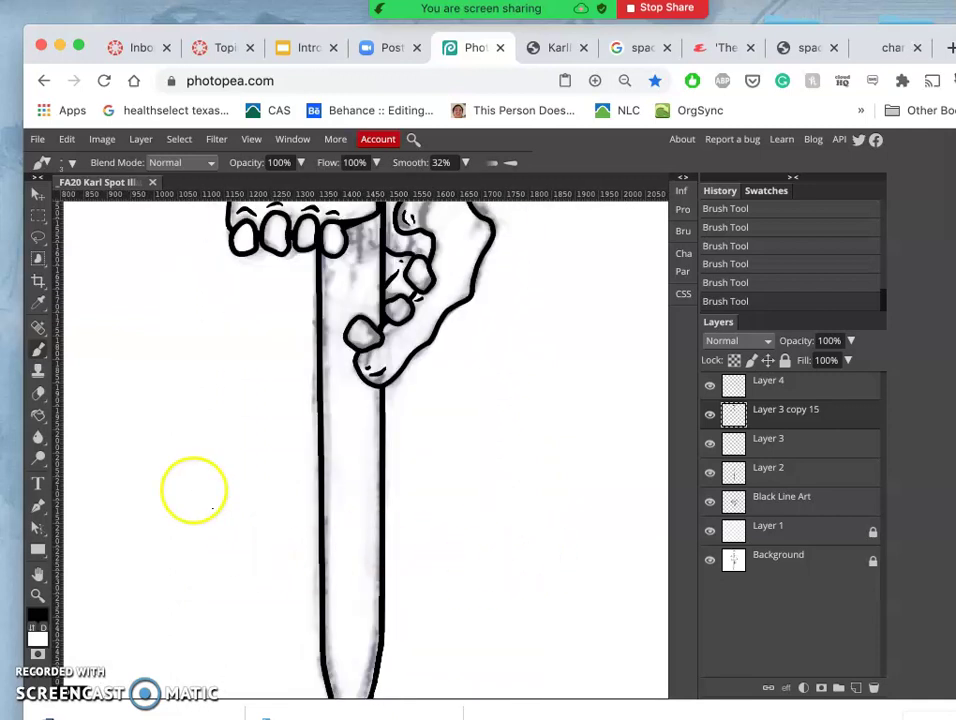
pyautogui.click(38, 236)
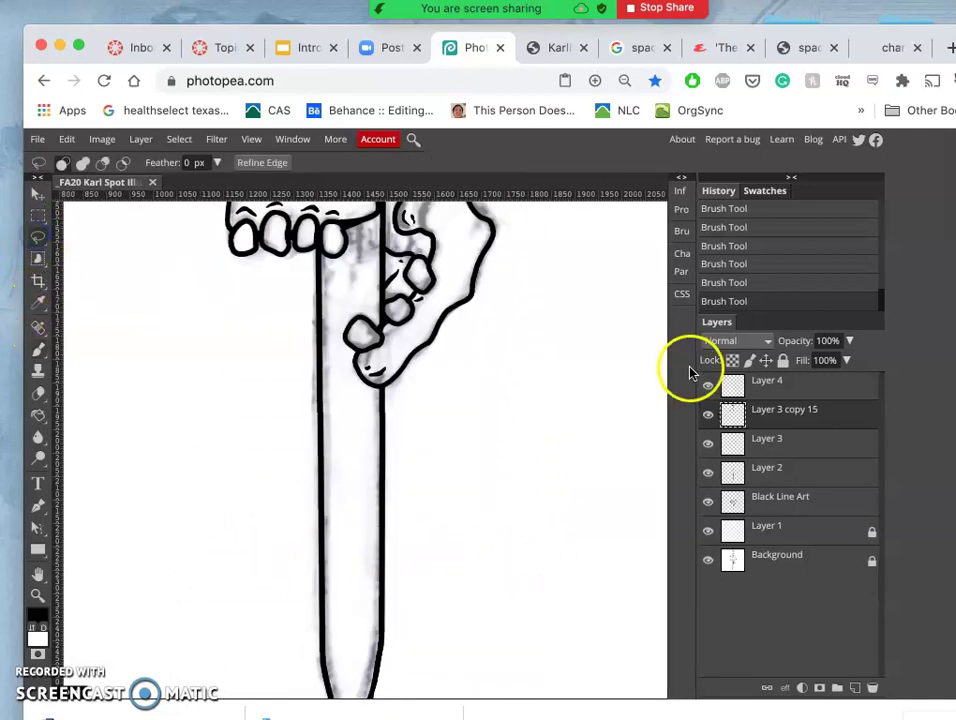
pyautogui.click(755, 390)
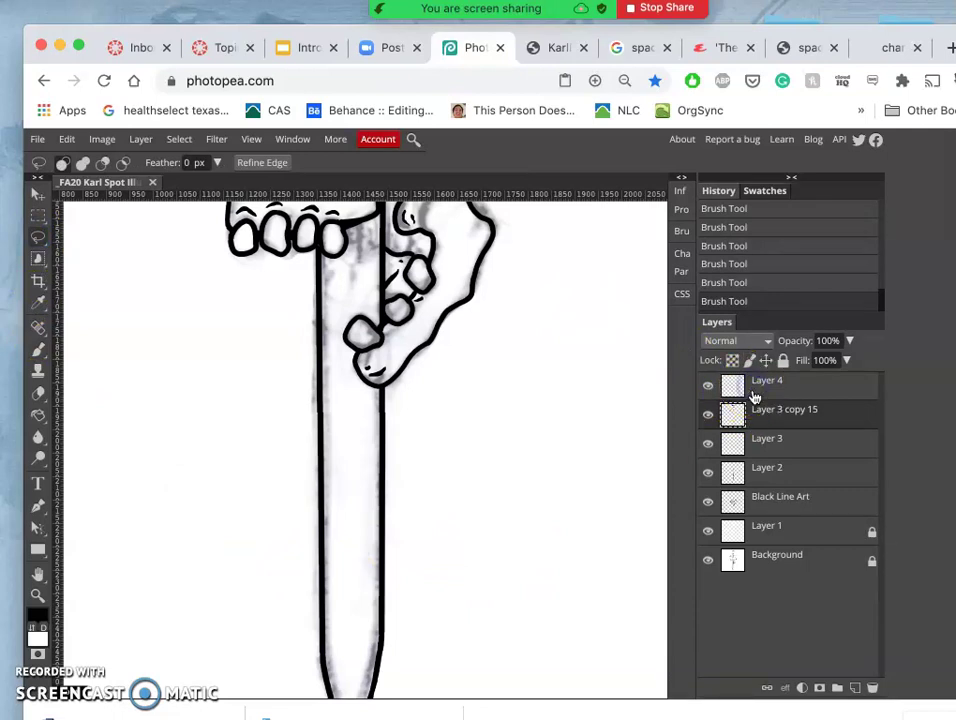
pyautogui.click(707, 527)
pyautogui.click(707, 563)
pyautogui.hotkey('ctrl', '0')
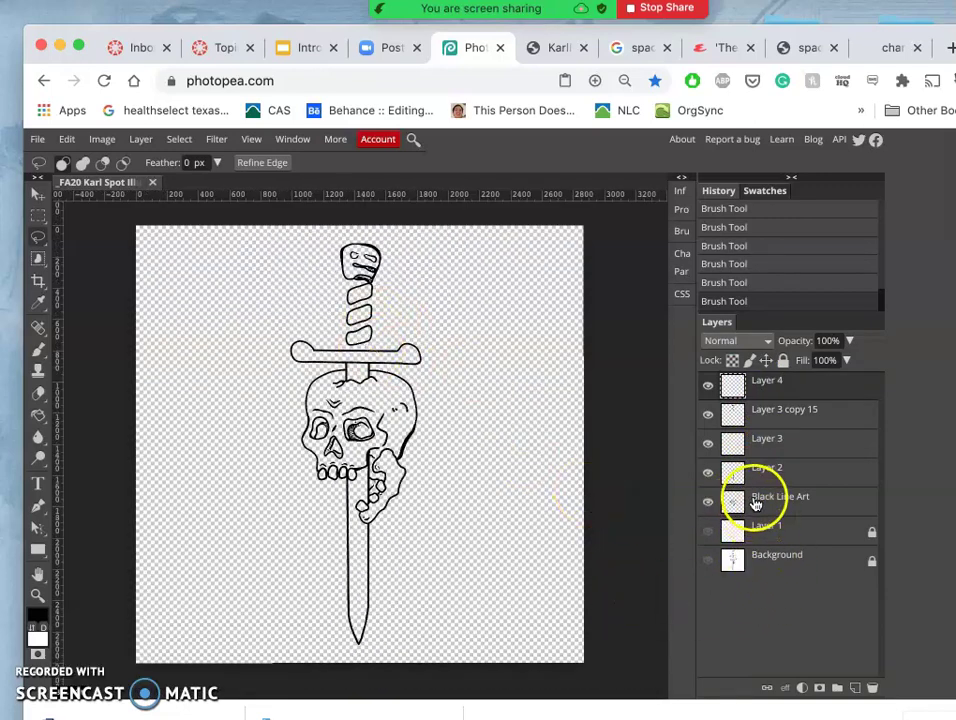
# - Move Black Line Art to the top and merge it with all layers down to Layer 2
pyautogui.moveTo(756, 503); pyautogui.dragTo(754, 370)
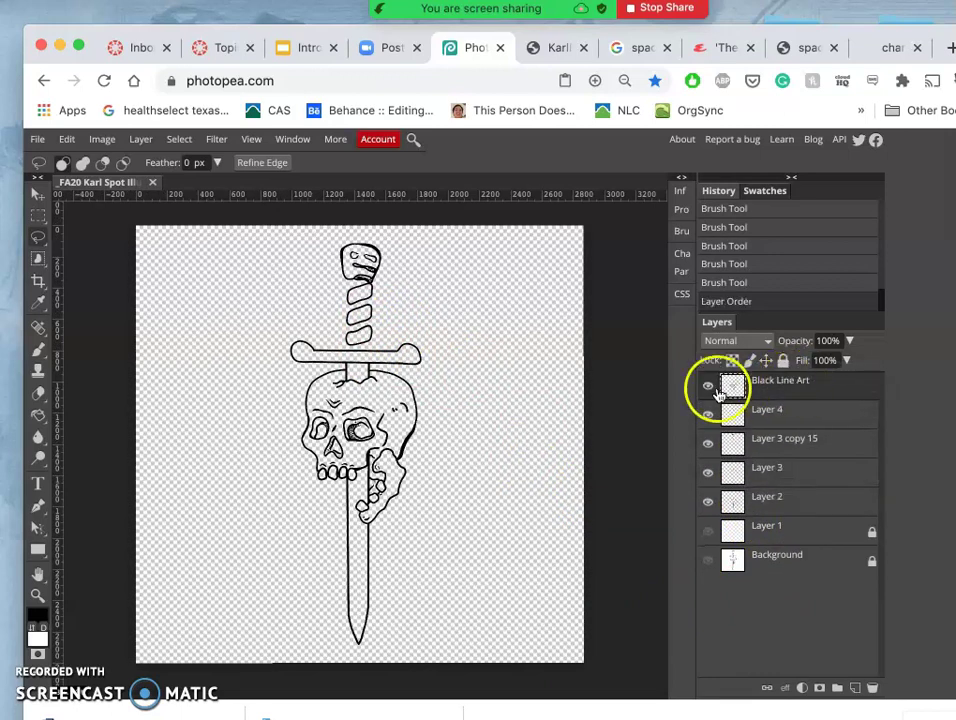
pyautogui.click(771, 505)
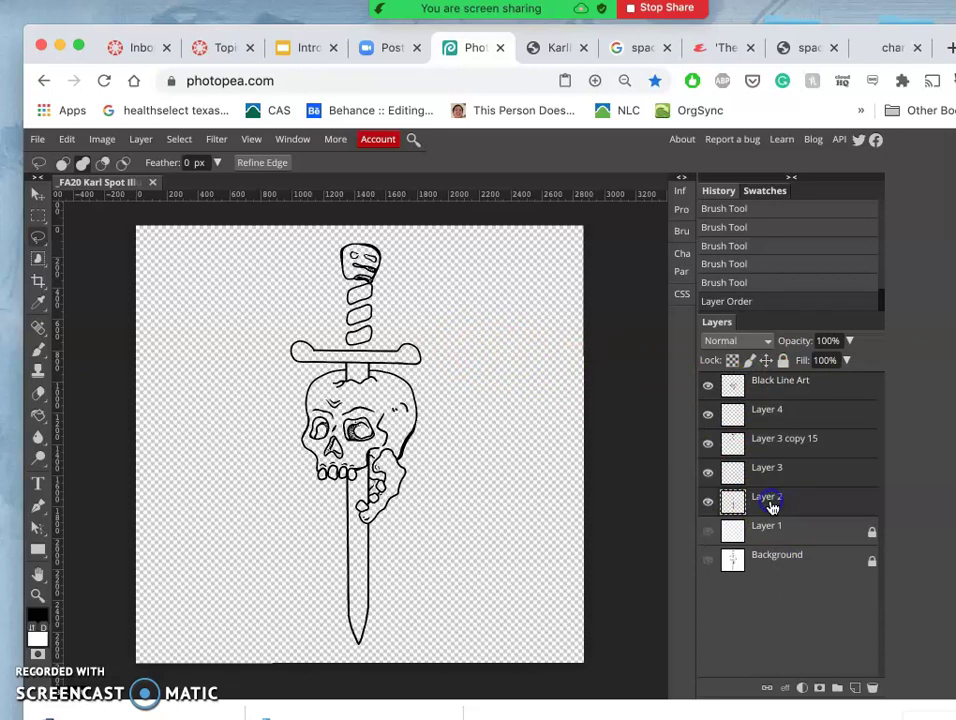
pyautogui.click(145, 142)
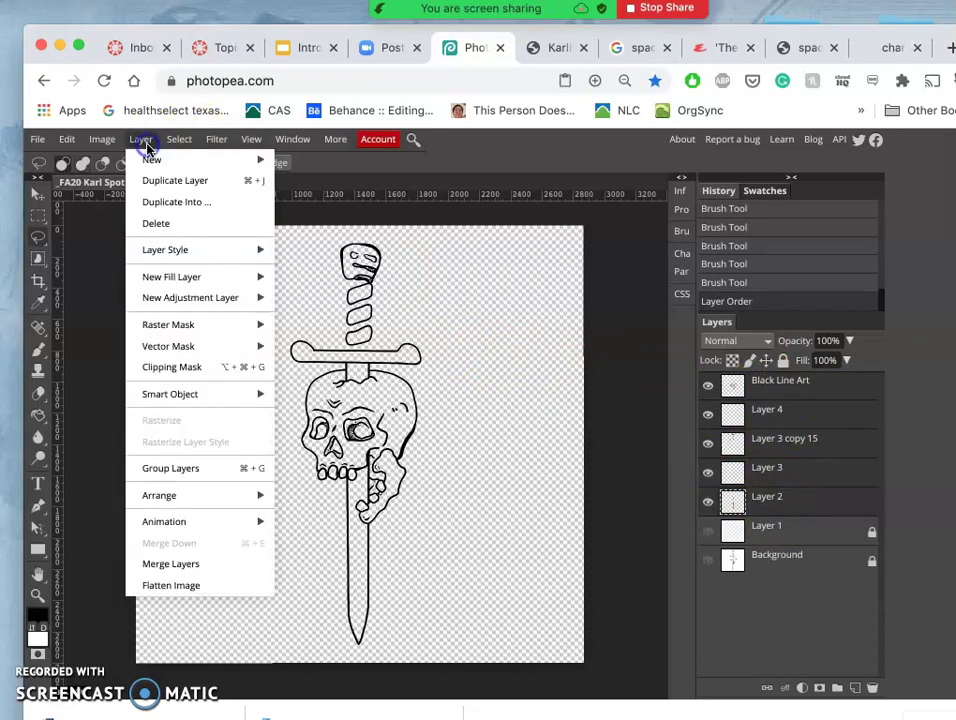
pyautogui.click(166, 566)
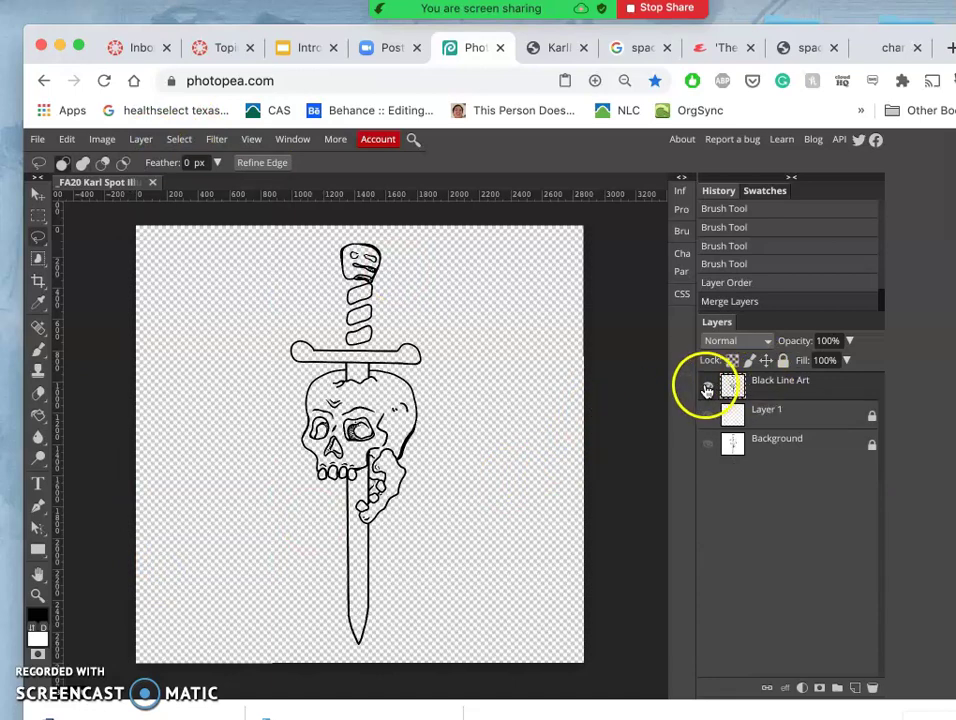
pyautogui.click(707, 388)
pyautogui.click(707, 388)
pyautogui.click(707, 388)
pyautogui.click(707, 388)
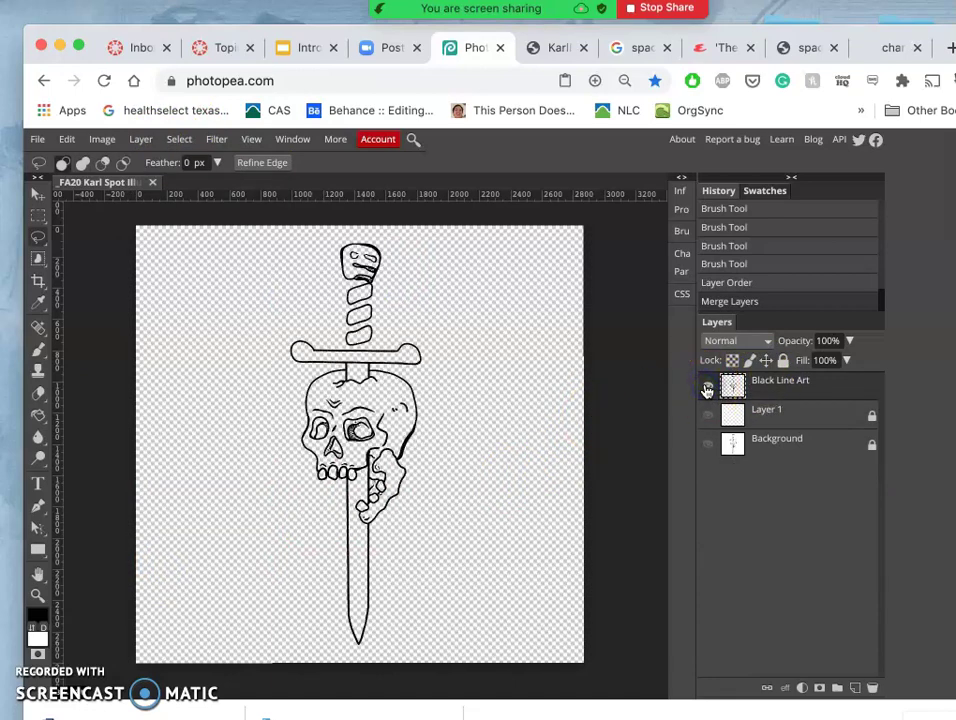
pyautogui.click(751, 398)
pyautogui.press('super+plus')
# - Marquee-select a straight stretch of the blade's two lines and copy it to a new Layer 2
pyautogui.scroll(-5, 435, 470)
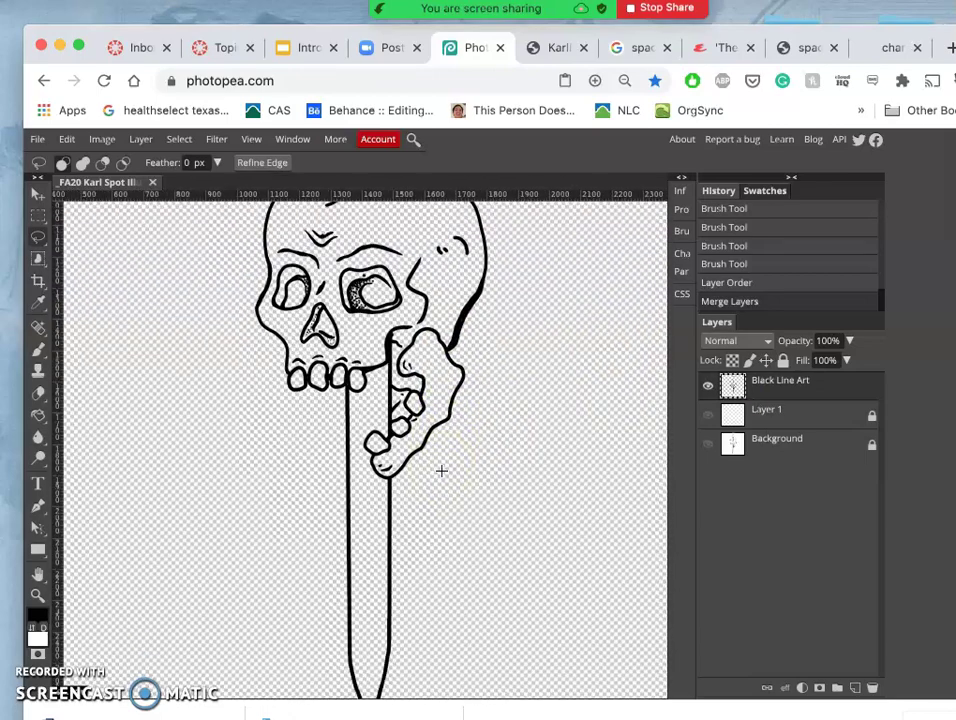
pyautogui.scroll(4, 432, 470)
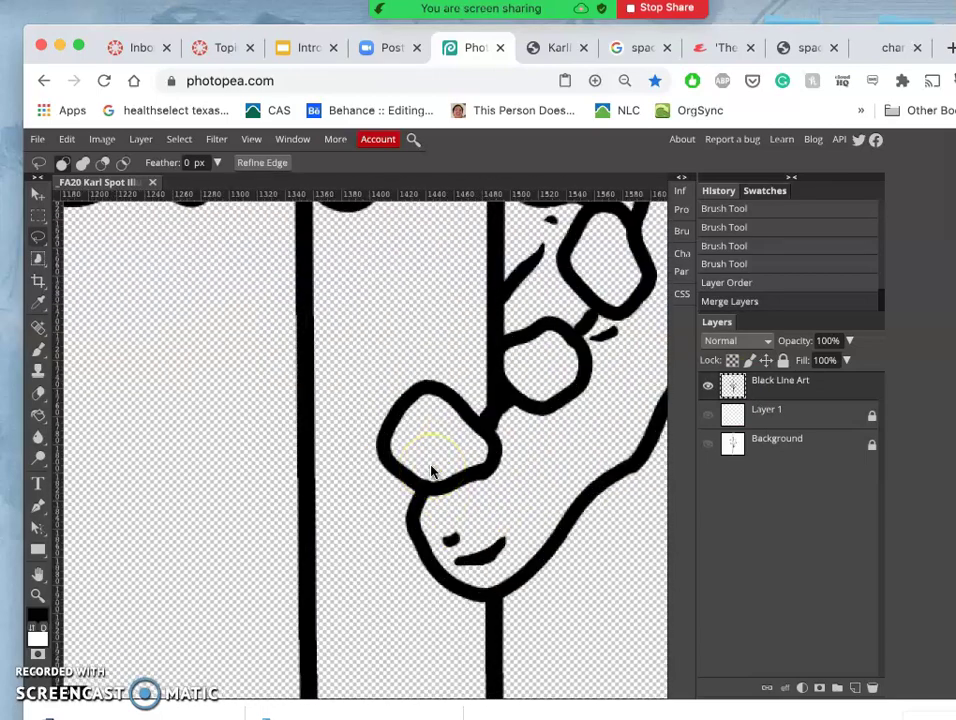
pyautogui.scroll(-6, 432, 470)
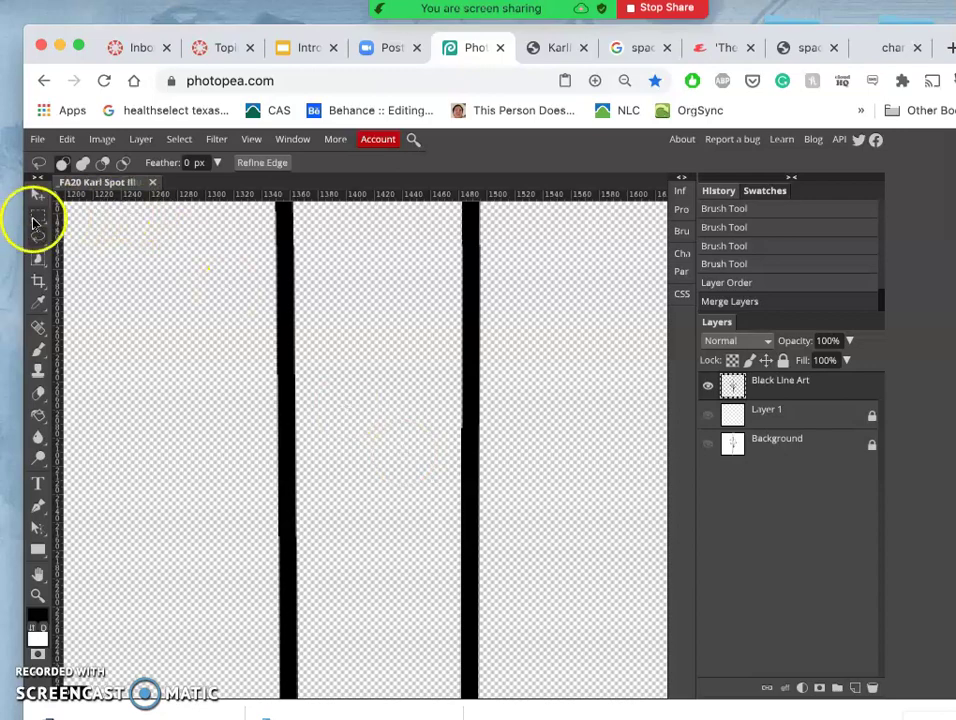
pyautogui.click(38, 215)
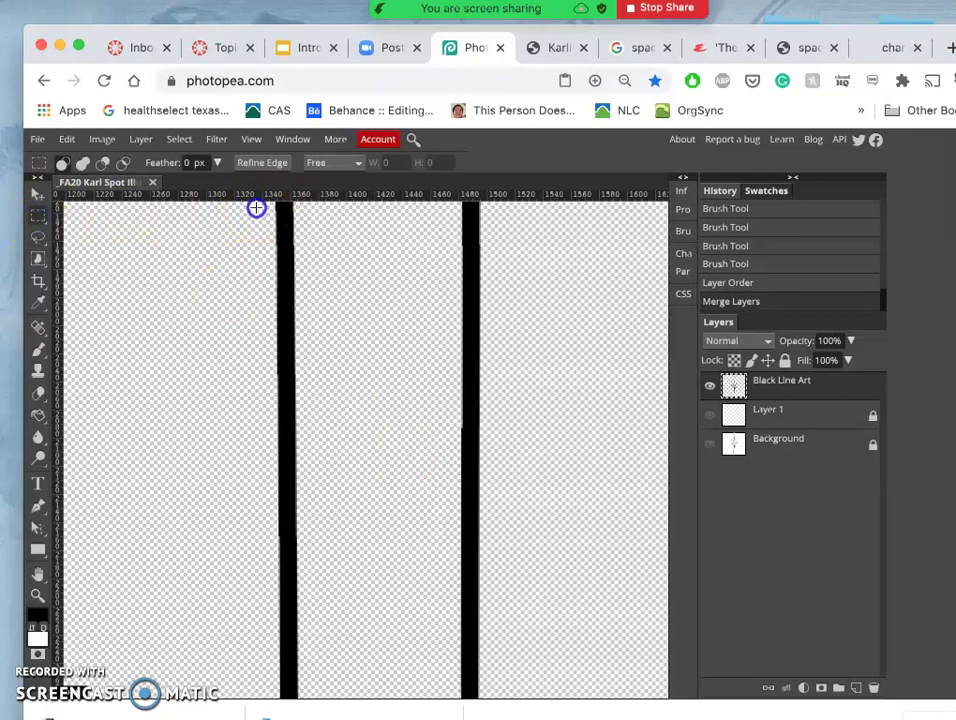
pyautogui.moveTo(257, 205); pyautogui.dragTo(512, 630)
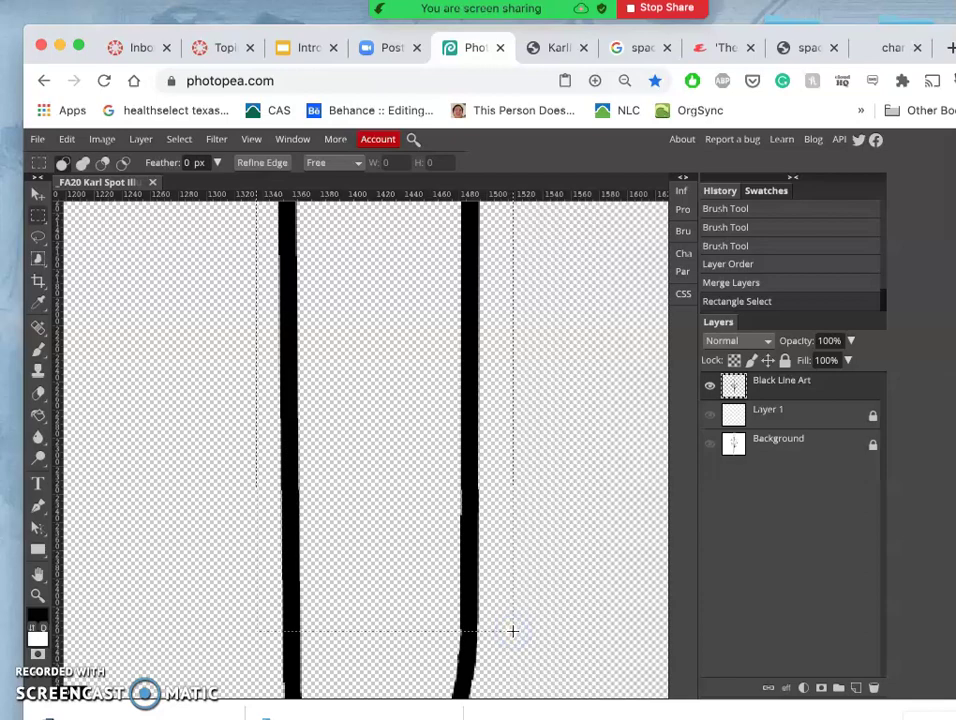
pyautogui.hotkey('ctrl', 'j')
pyautogui.scroll(-5, 513, 634)
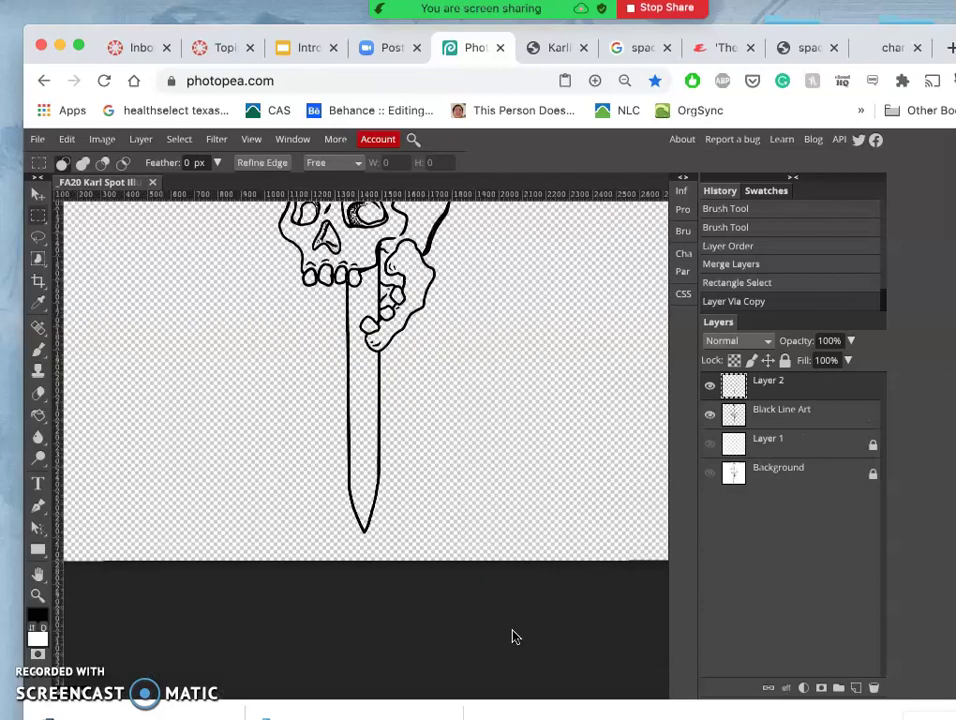
pyautogui.scroll(6, 504, 461)
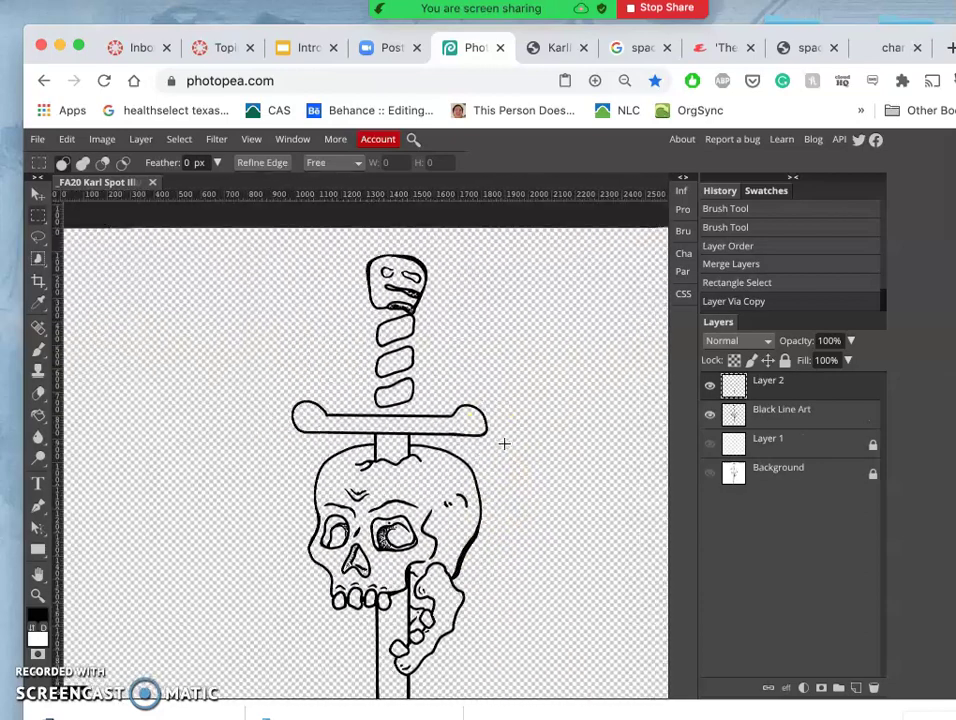
# - Move Layer 2's copied blade lines up so they run through the wrapped grip
pyautogui.click(37, 192)
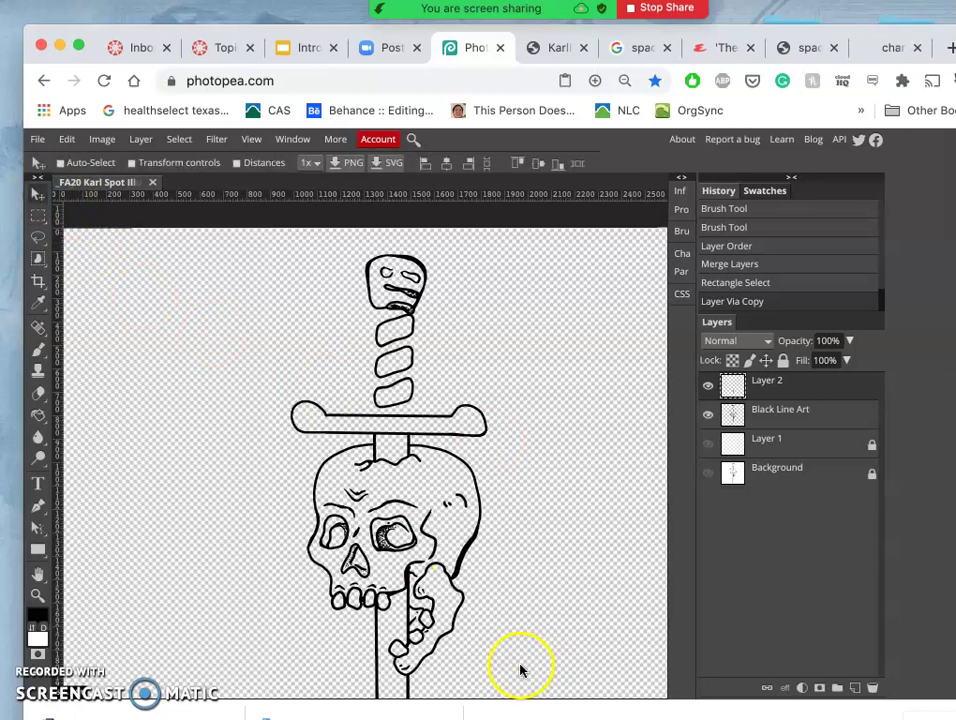
pyautogui.moveTo(507, 673); pyautogui.dragTo(504, 298)
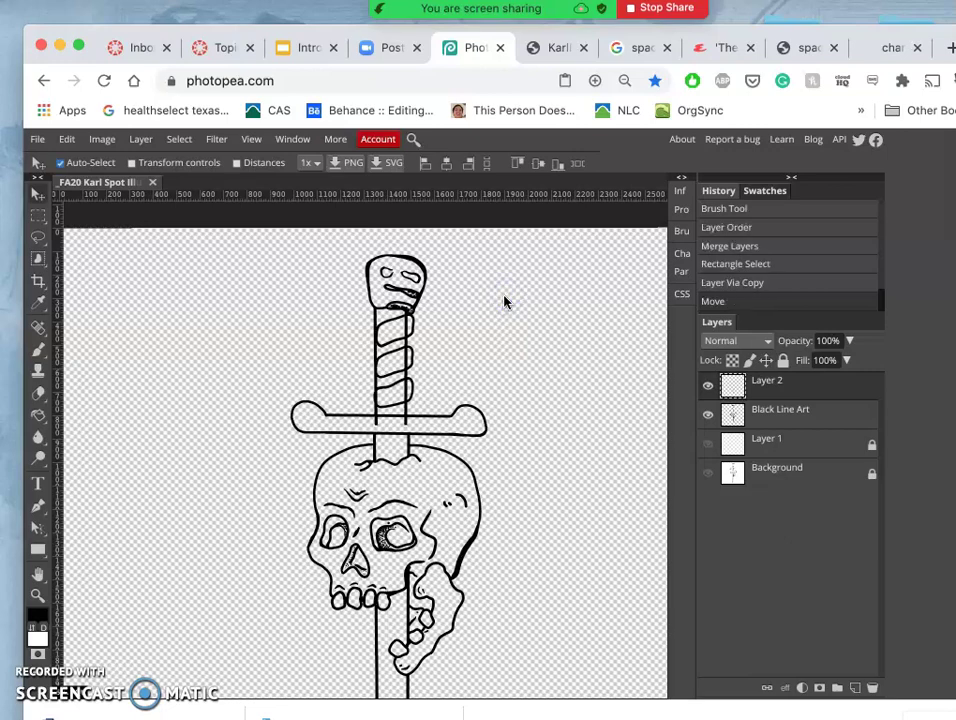
pyautogui.hotkey('ctrl', '0')
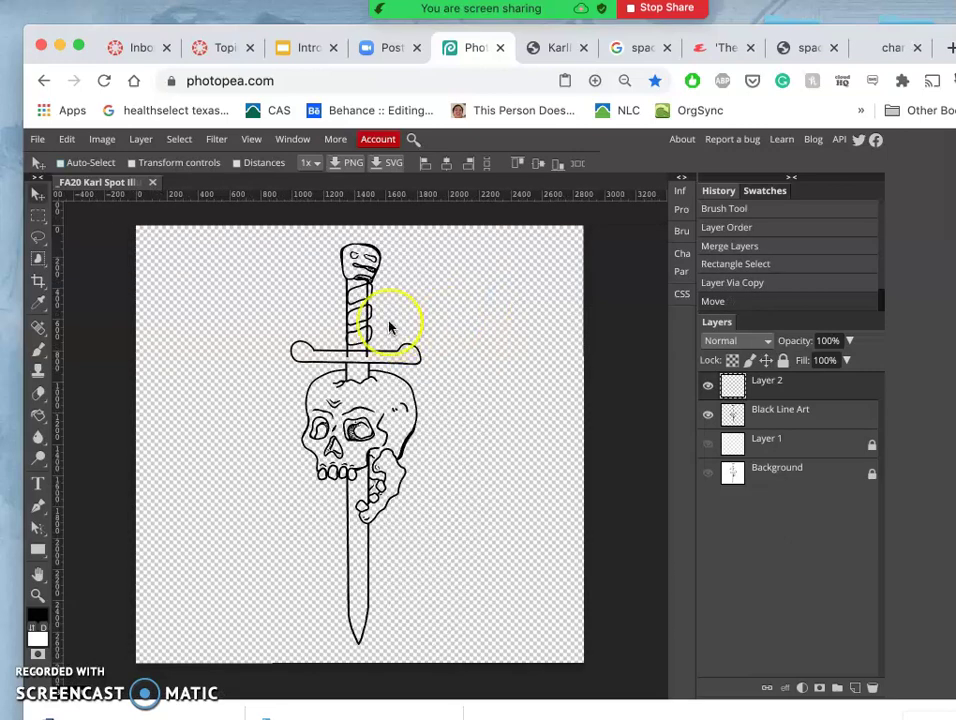
pyautogui.scroll(5, 390, 326)
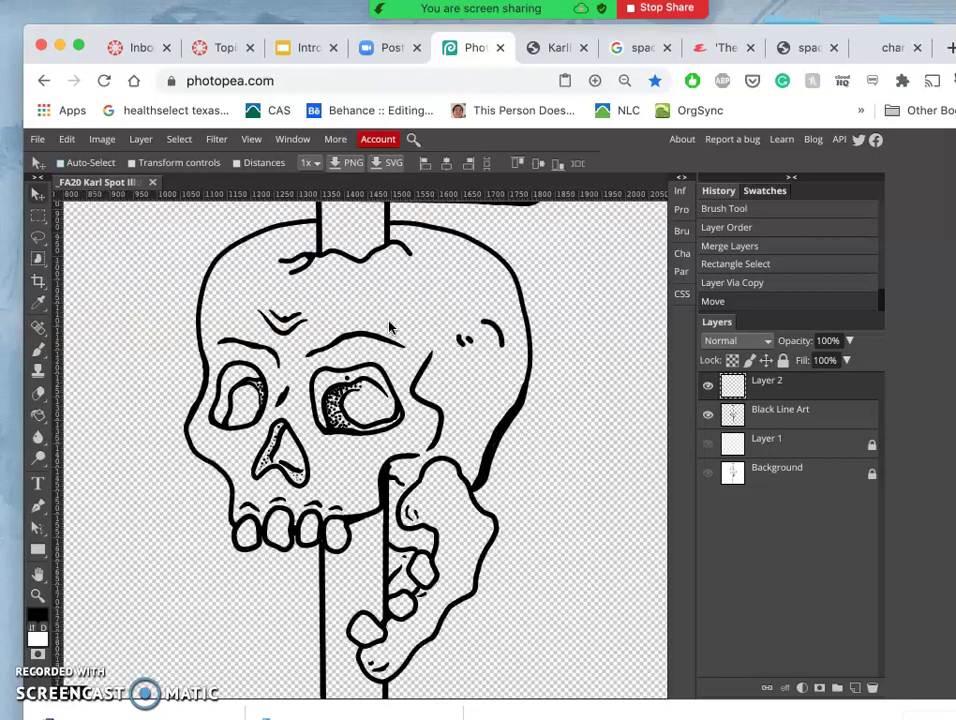
pyautogui.scroll(2, 390, 326)
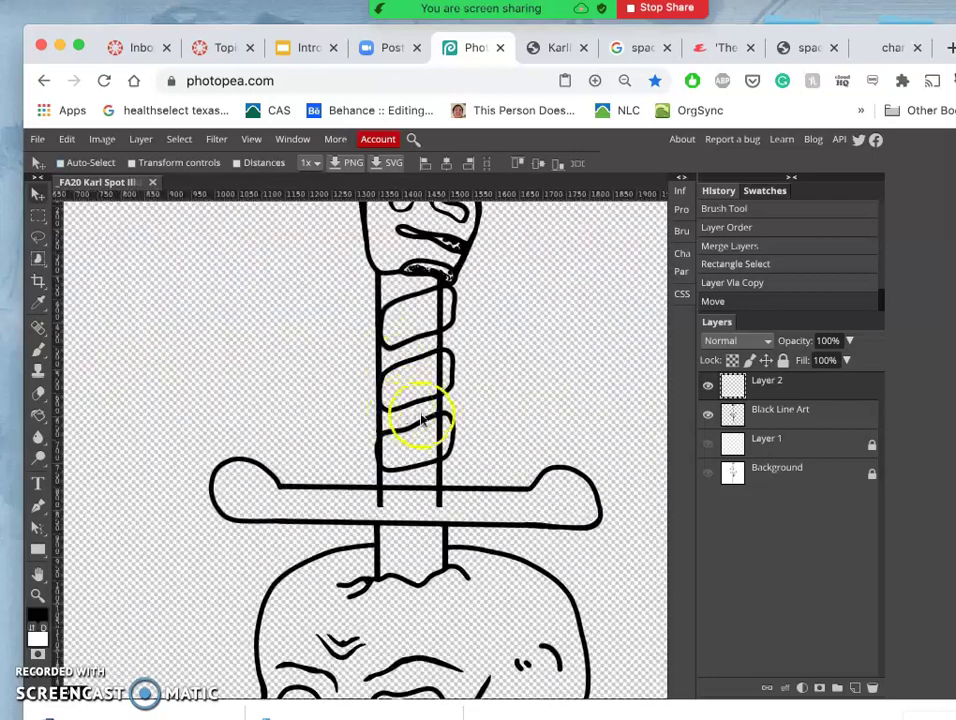
pyautogui.moveTo(412, 423)
pyautogui.mouseDown()
pyautogui.moveTo(429, 421)
pyautogui.moveTo(375, 342)
pyautogui.moveTo(336, 320)
pyautogui.moveTo(379, 303)
pyautogui.mouseUp()
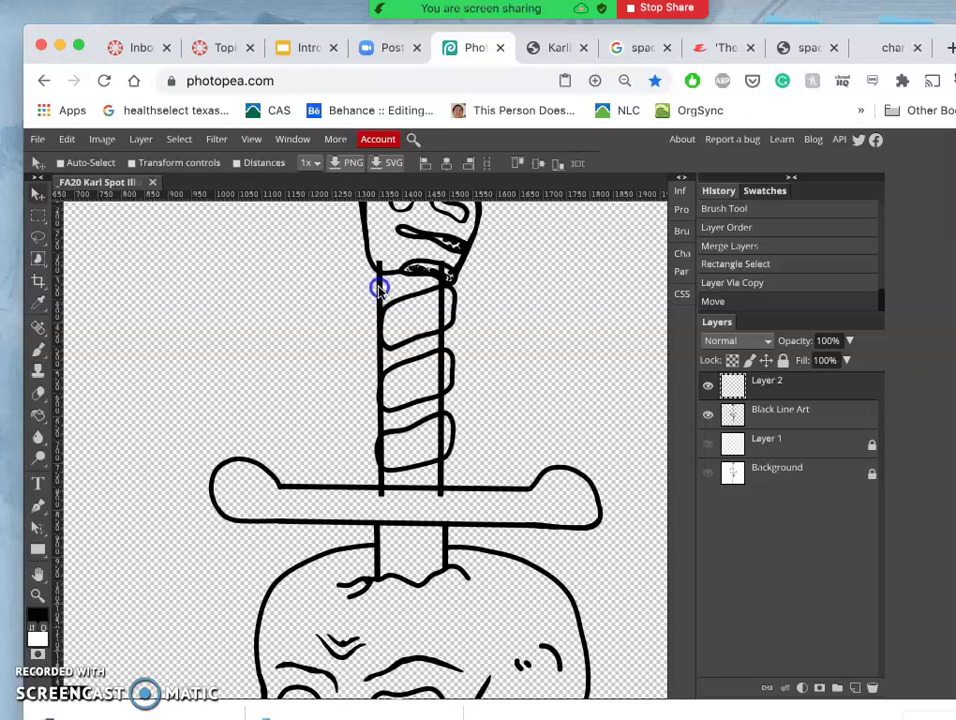
pyautogui.moveTo(378, 290)
pyautogui.mouseDown()
pyautogui.moveTo(390, 320)
pyautogui.moveTo(209, 256)
pyautogui.moveTo(62, 225)
pyautogui.mouseUp()
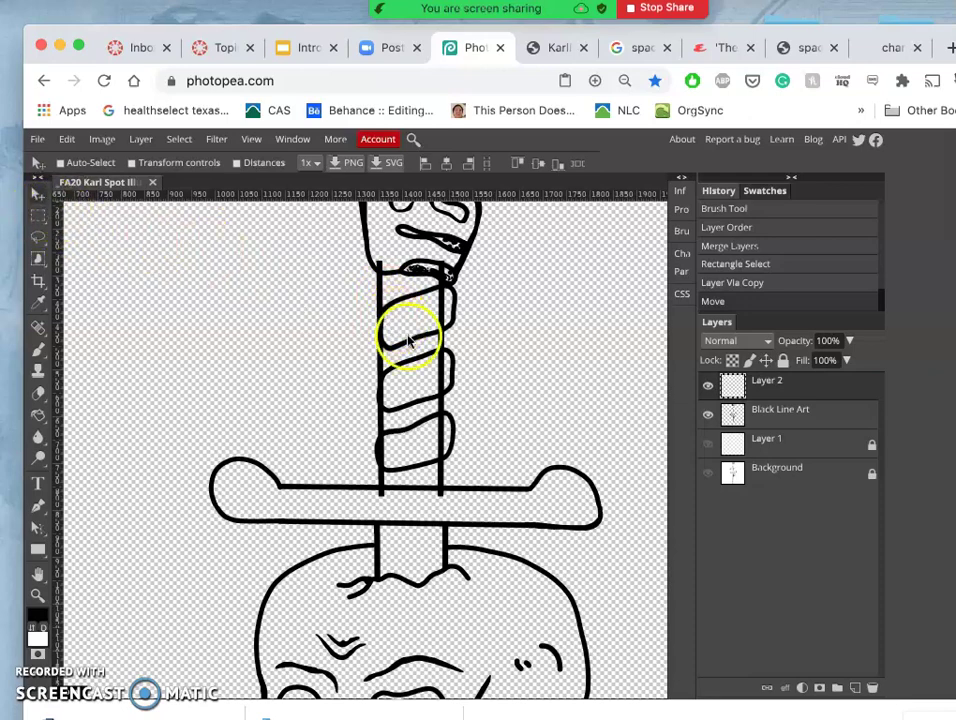
# - Make Black Line Art the working layer and hide Layer 2
pyautogui.click(776, 411)
pyautogui.click(709, 386)
pyautogui.scroll(3, 568, 377)
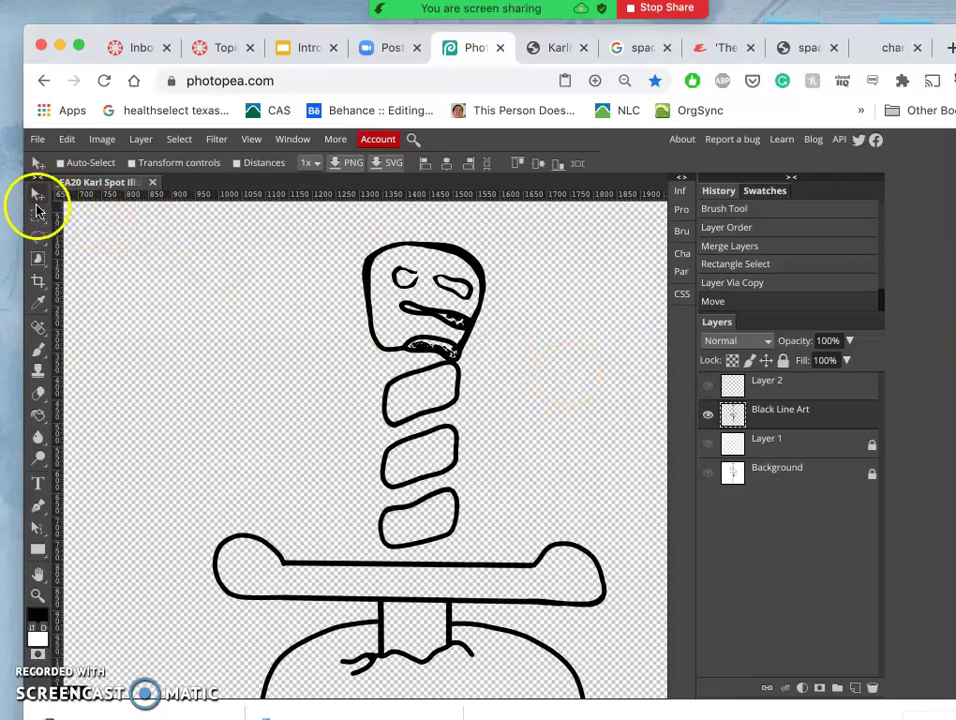
# - Lasso around the pommel and wrapped grip on the Black Line Art layer
pyautogui.click(36, 238)
pyautogui.click(396, 246)
pyautogui.moveTo(388, 233)
pyautogui.mouseDown()
pyautogui.moveTo(334, 297)
pyautogui.moveTo(331, 449)
pyautogui.mouseUp()
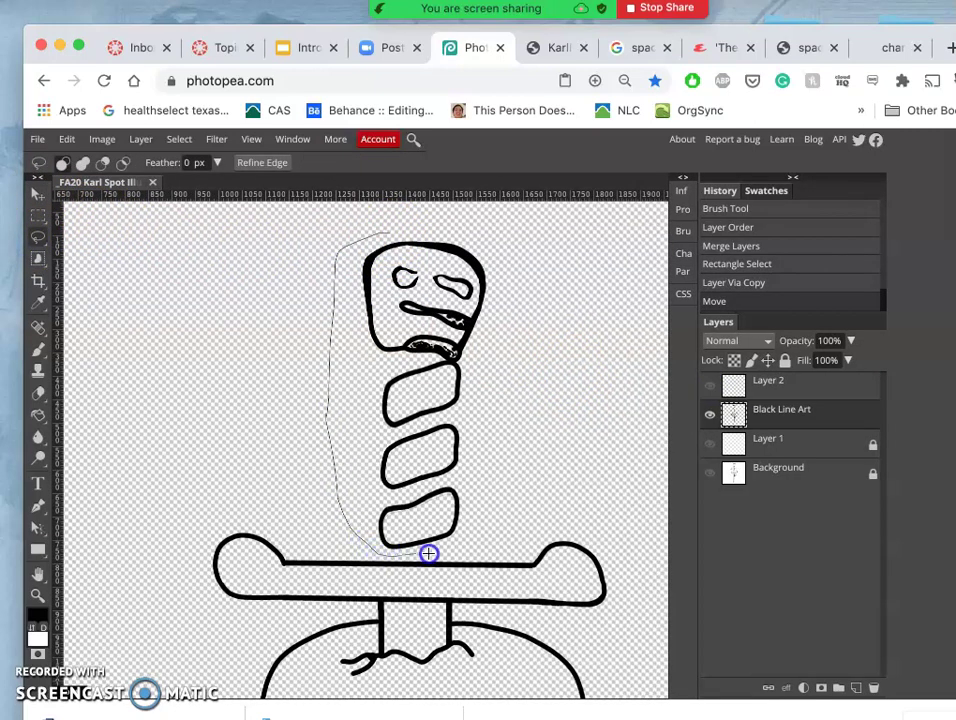
pyautogui.moveTo(471, 487); pyautogui.dragTo(507, 293)
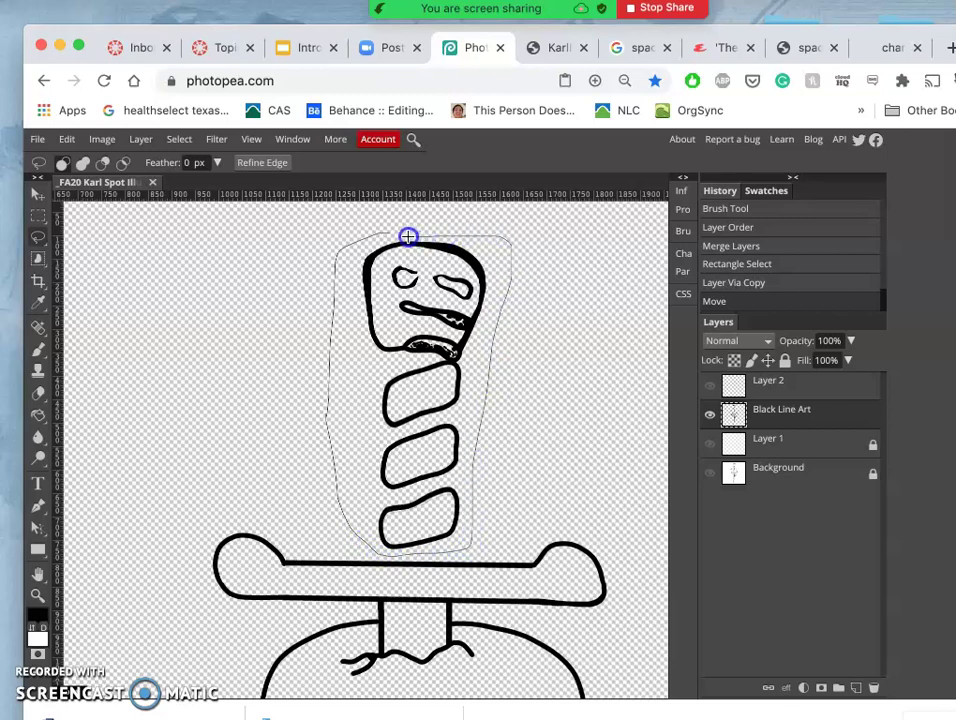
pyautogui.moveTo(390, 236); pyautogui.dragTo(392, 236)
# - Show Layer 2's blade lines again, nudge the selected pommel art, then undo the move
pyautogui.click(709, 388)
pyautogui.click(768, 416)
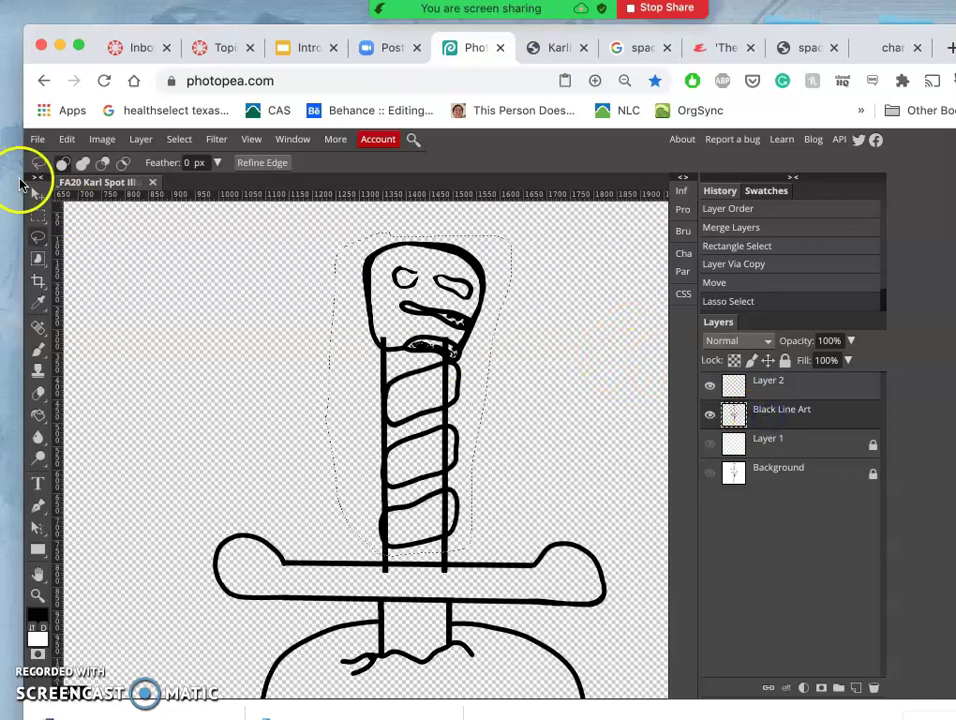
pyautogui.click(38, 193)
pyautogui.moveTo(454, 252); pyautogui.dragTo(455, 262)
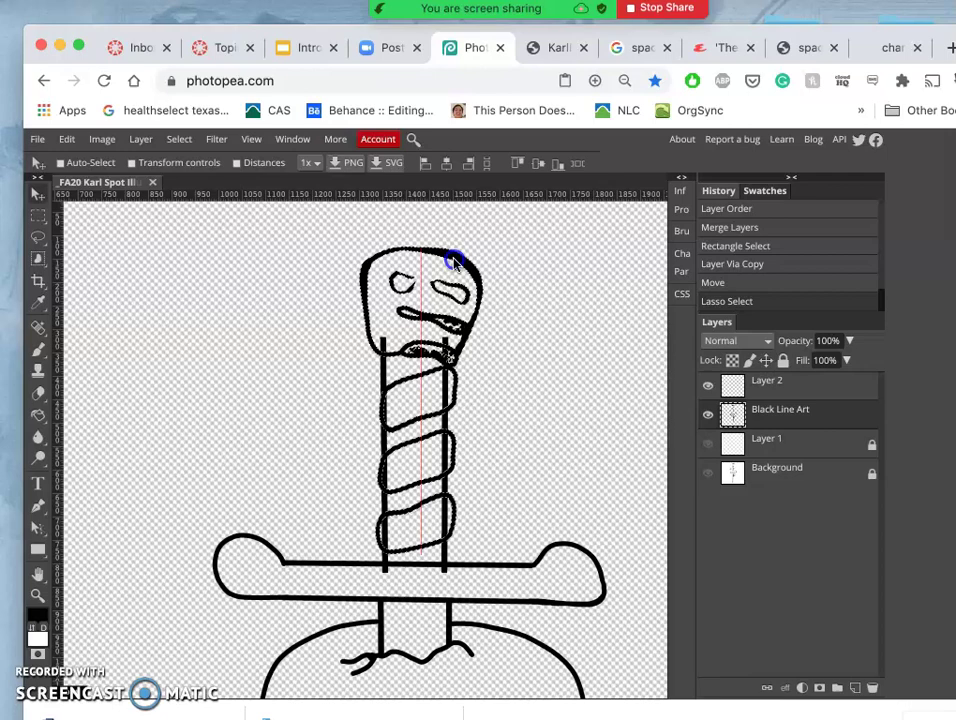
pyautogui.moveTo(455, 262)
pyautogui.mouseDown()
pyautogui.moveTo(453, 285)
pyautogui.moveTo(457, 252)
pyautogui.mouseUp()
pyautogui.hotkey('ctrl', 'z')
# - On Layer 2, lasso and delete the blade line ends below the grip
pyautogui.click(37, 236)
pyautogui.click(193, 268)
pyautogui.click(715, 386)
pyautogui.click(797, 393)
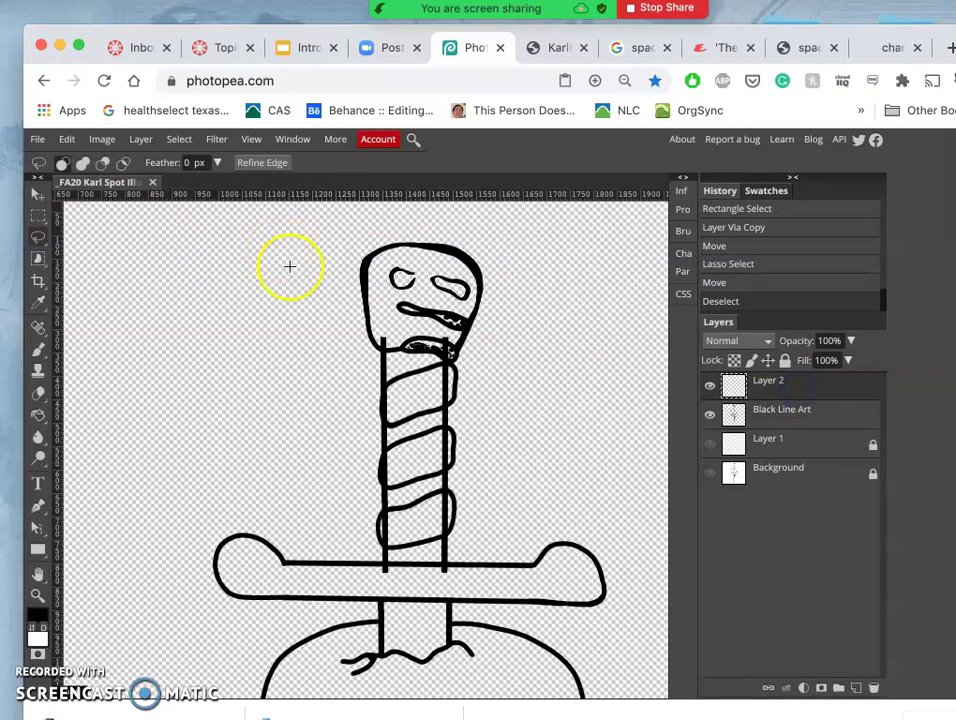
pyautogui.scroll(5, 343, 320)
pyautogui.scroll(-2, 343, 320)
pyautogui.scroll(-1, 343, 320)
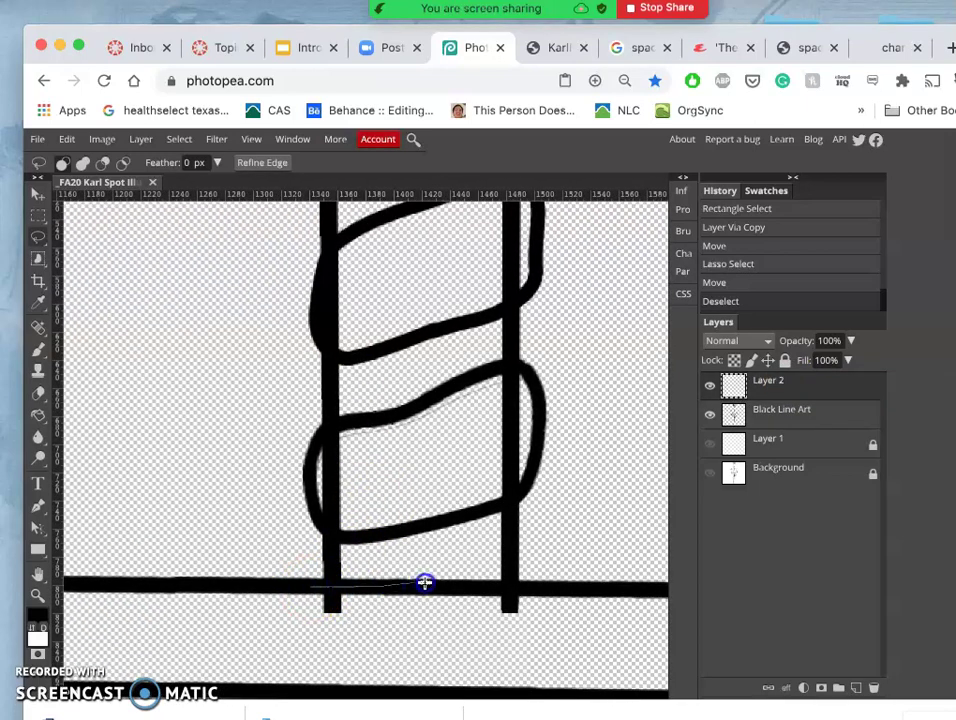
pyautogui.moveTo(538, 577); pyautogui.dragTo(538, 577)
pyautogui.click(523, 591)
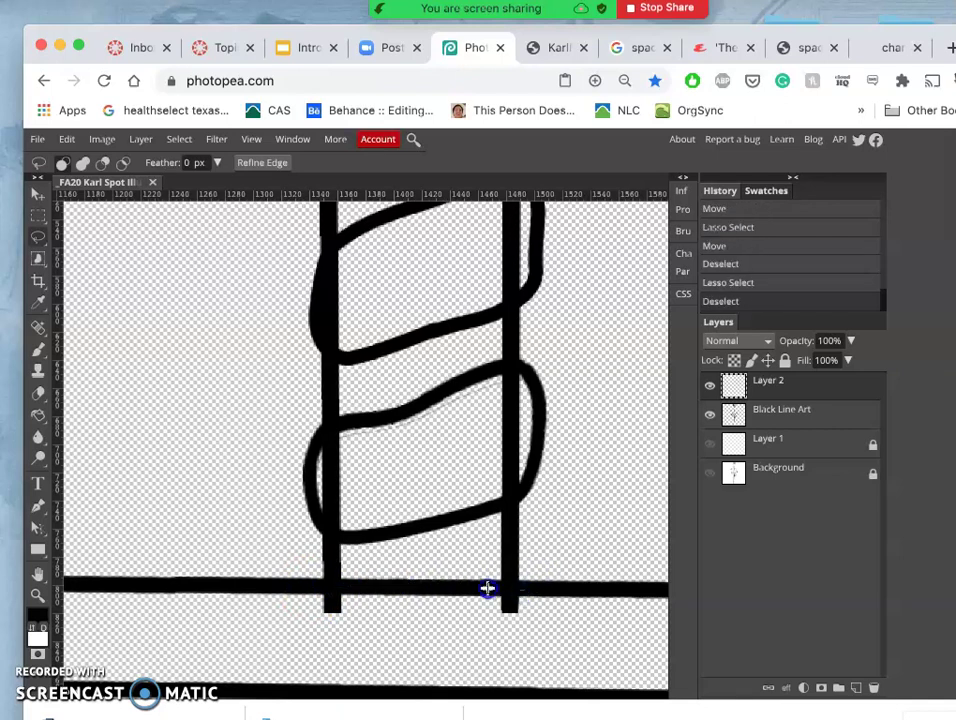
pyautogui.moveTo(310, 622)
pyautogui.mouseDown()
pyautogui.moveTo(542, 636)
pyautogui.moveTo(547, 594)
pyautogui.mouseUp()
pyautogui.press('Delete')
# - Erase the blade tops overlapping the pommel's lower lip loop and deselect
pyautogui.scroll(10, 530, 416)
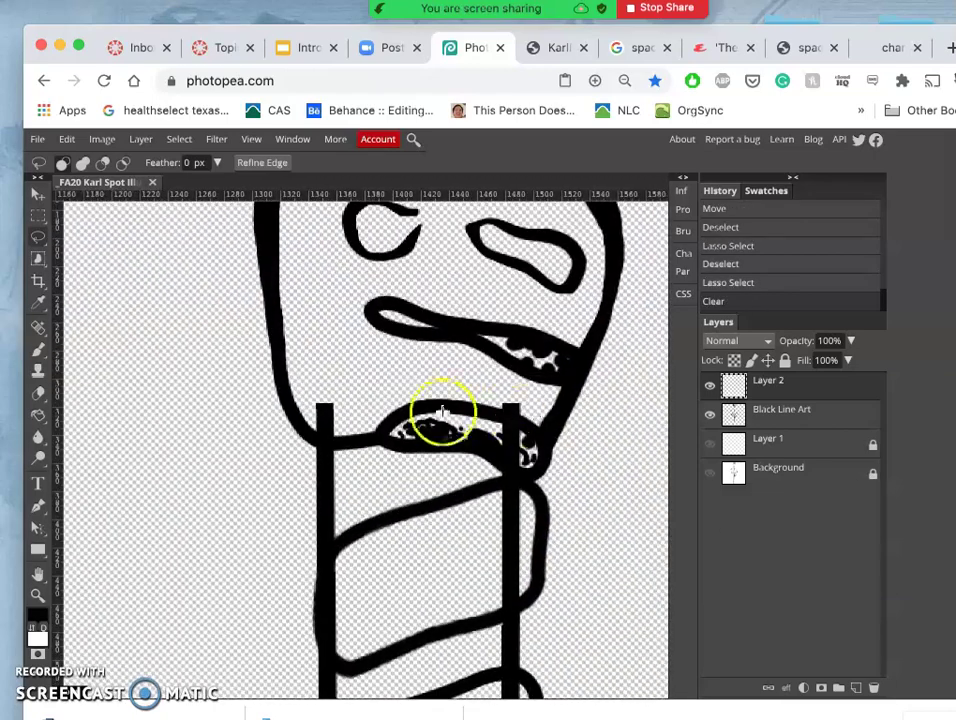
pyautogui.moveTo(341, 378); pyautogui.dragTo(302, 408)
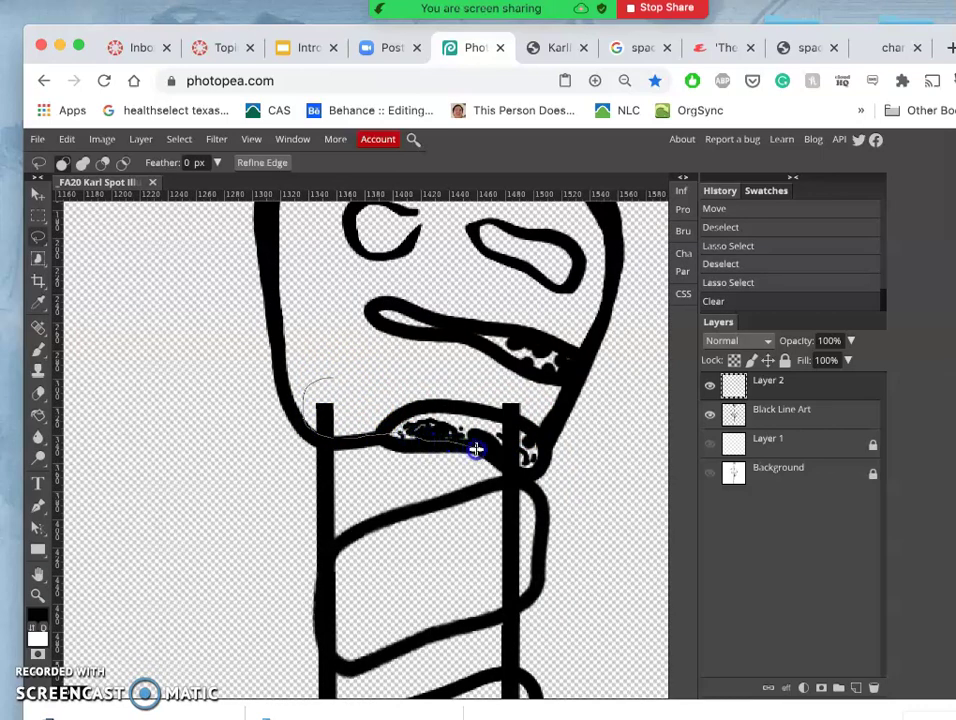
pyautogui.moveTo(547, 437)
pyautogui.mouseDown()
pyautogui.moveTo(536, 403)
pyautogui.moveTo(395, 354)
pyautogui.mouseUp()
pyautogui.press('Delete')
pyautogui.click(405, 420)
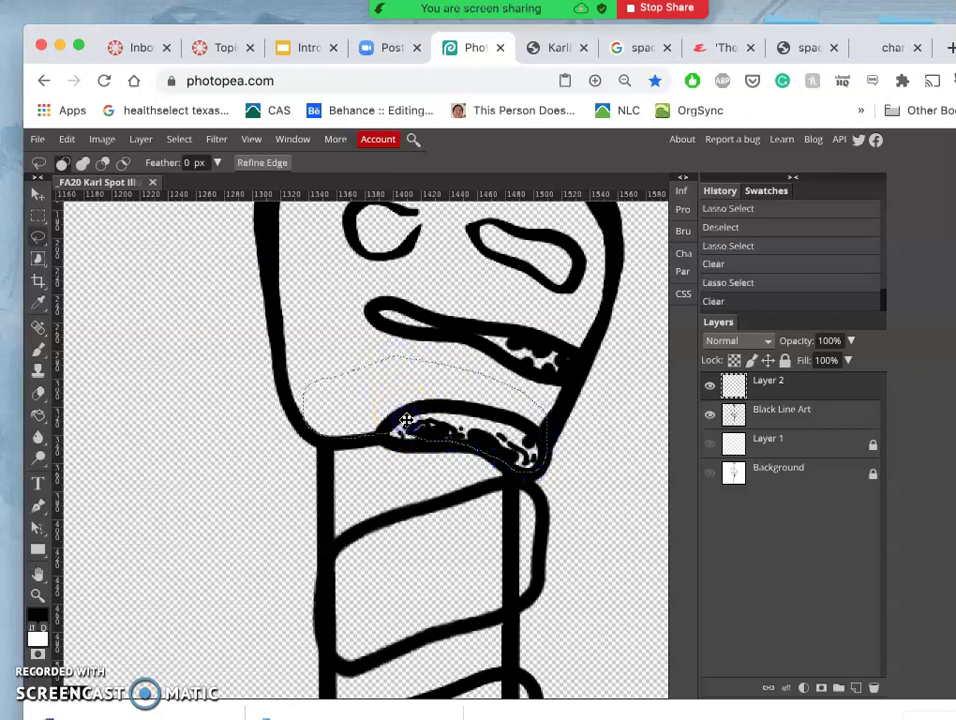
pyautogui.hotkey('ctrl', 'd')
pyautogui.scroll(-5, 406, 420)
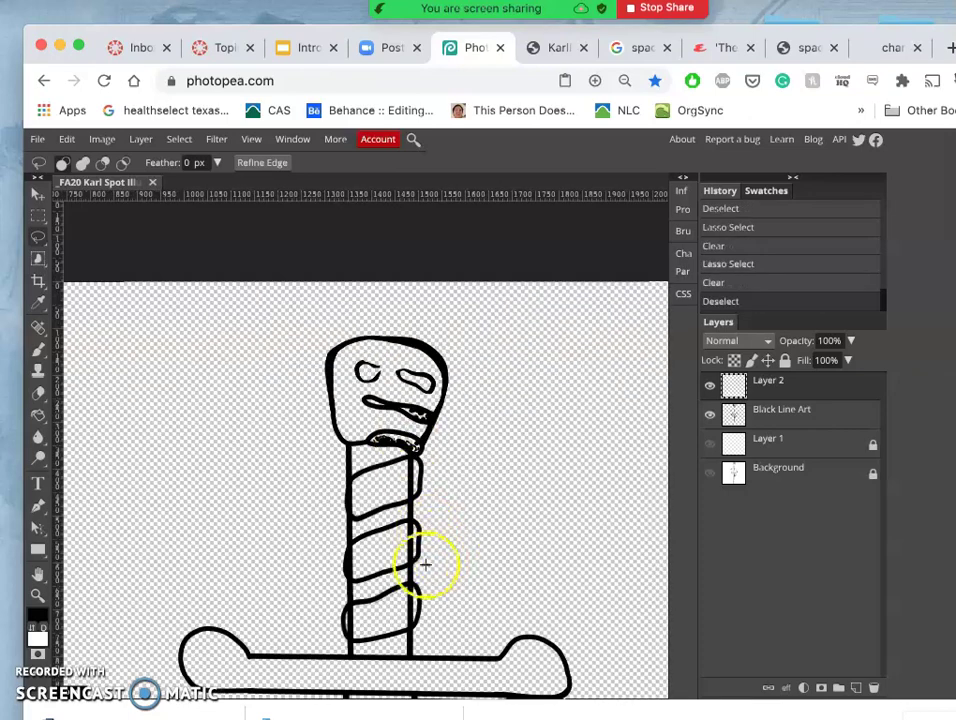
pyautogui.scroll(3, 397, 527)
pyautogui.scroll(-1, 449, 467)
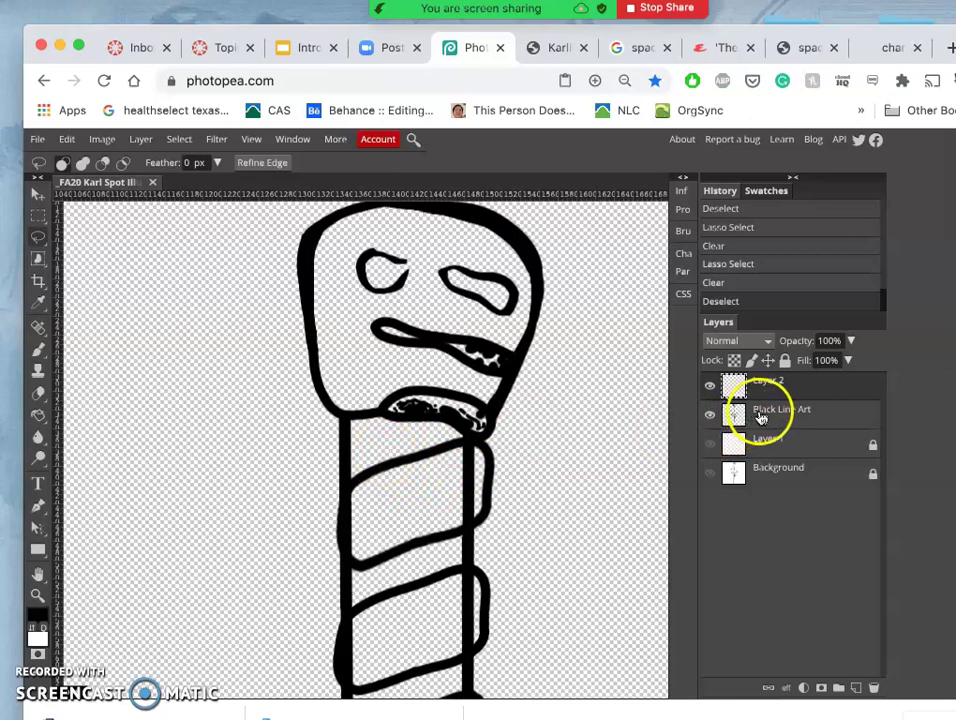
# - Lasso the top wrap loop on Black Line Art and stretch it wider to the left
pyautogui.click(760, 418)
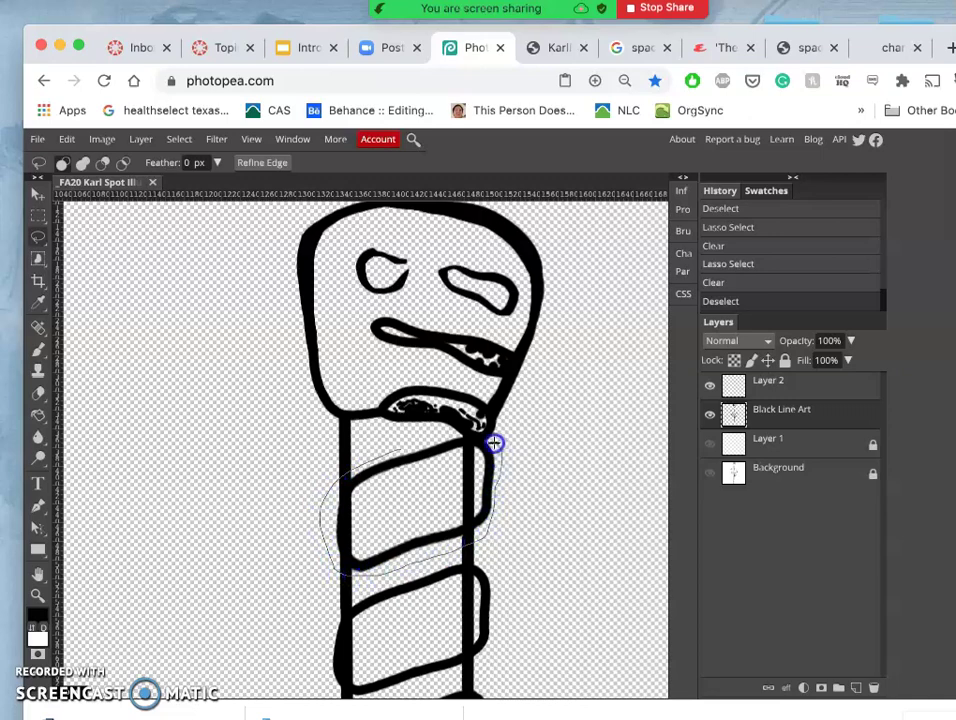
pyautogui.moveTo(442, 436); pyautogui.dragTo(411, 444)
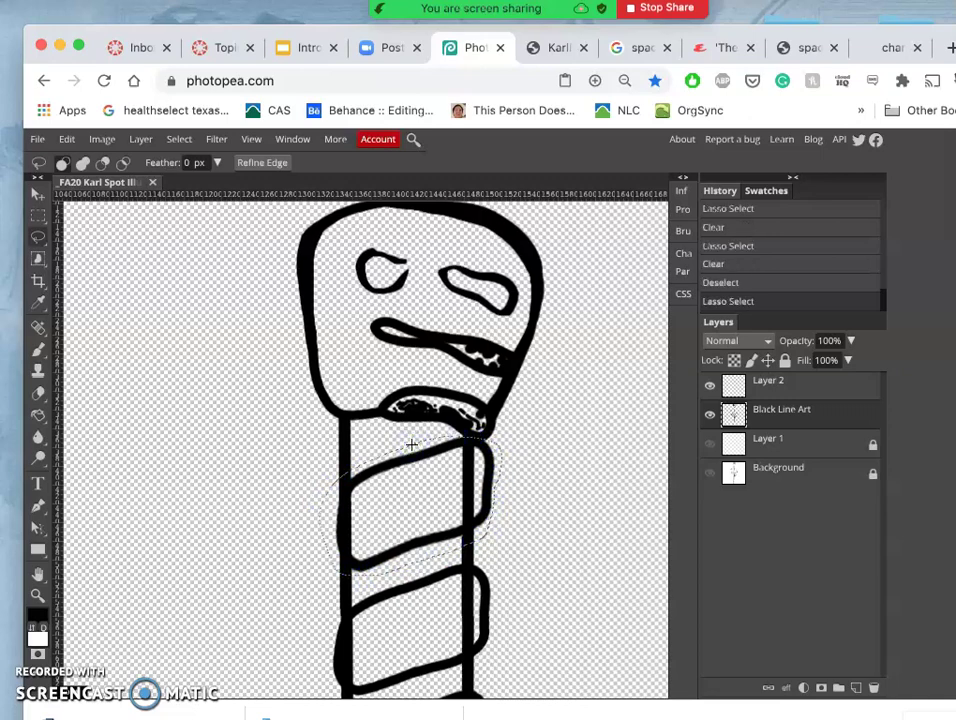
pyautogui.hotkey('ctrl', 't')
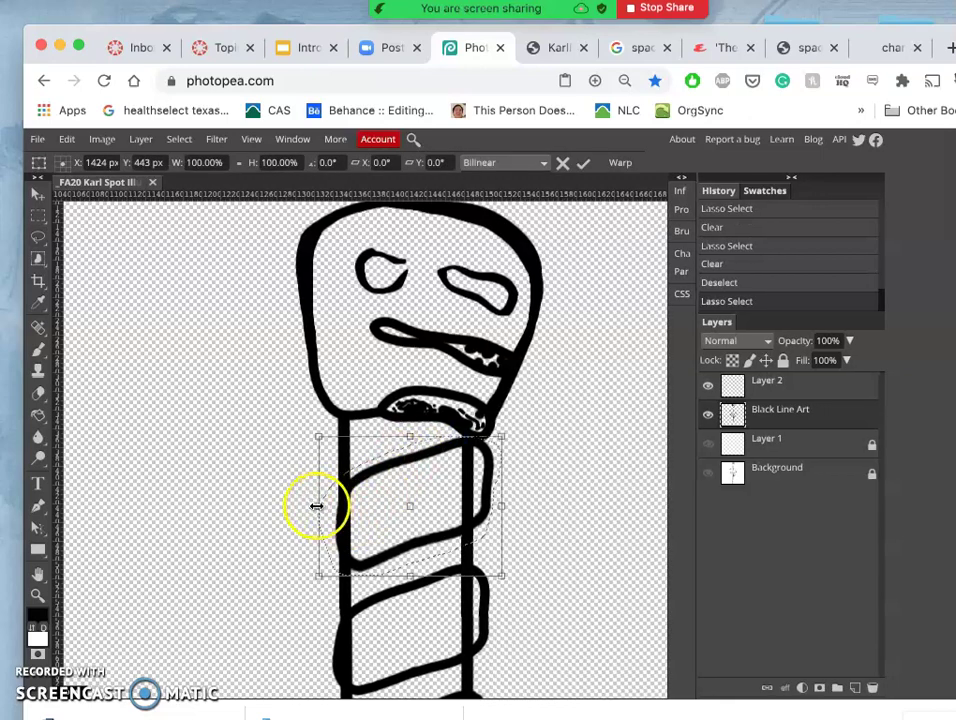
pyautogui.moveTo(316, 506); pyautogui.dragTo(308, 507)
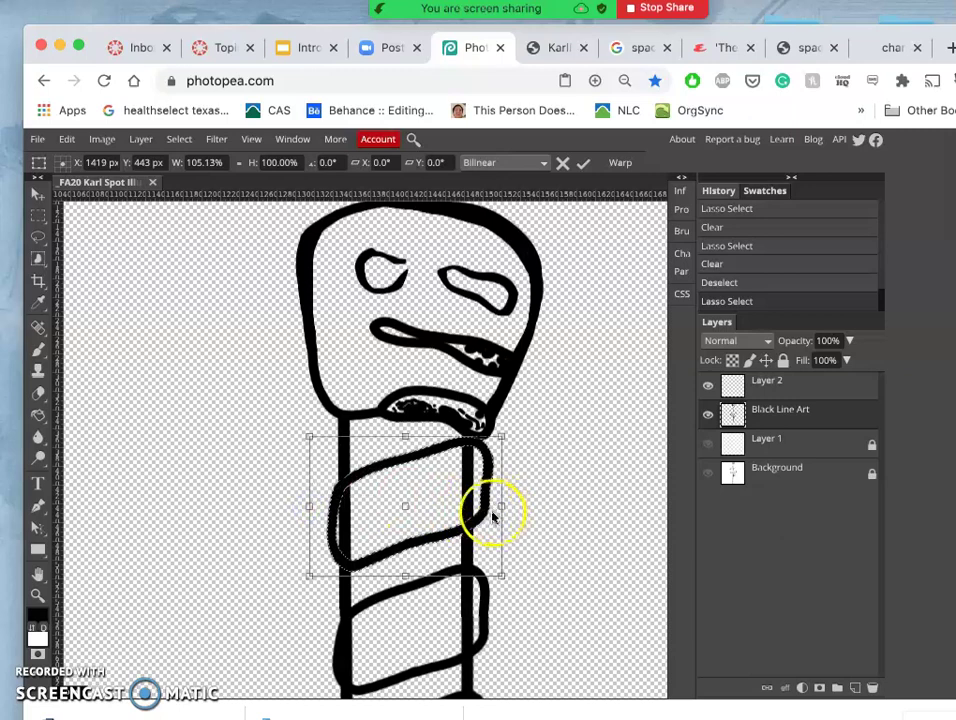
# - Warp the loop so its right end curves up to meet the pommel's underside
pyautogui.rightClick(486, 508)
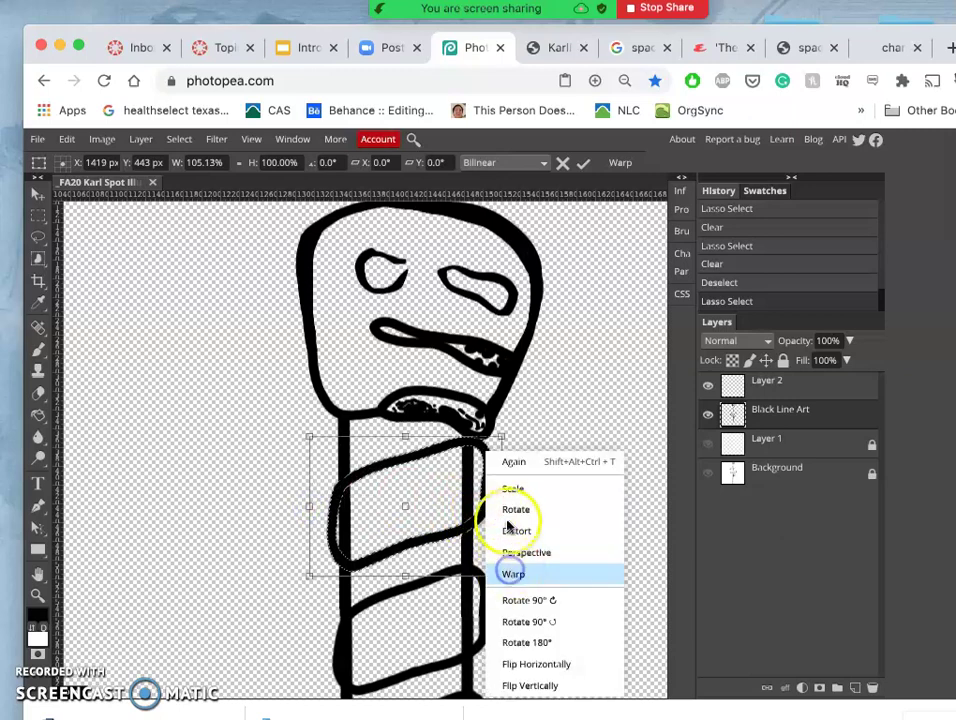
pyautogui.click(510, 574)
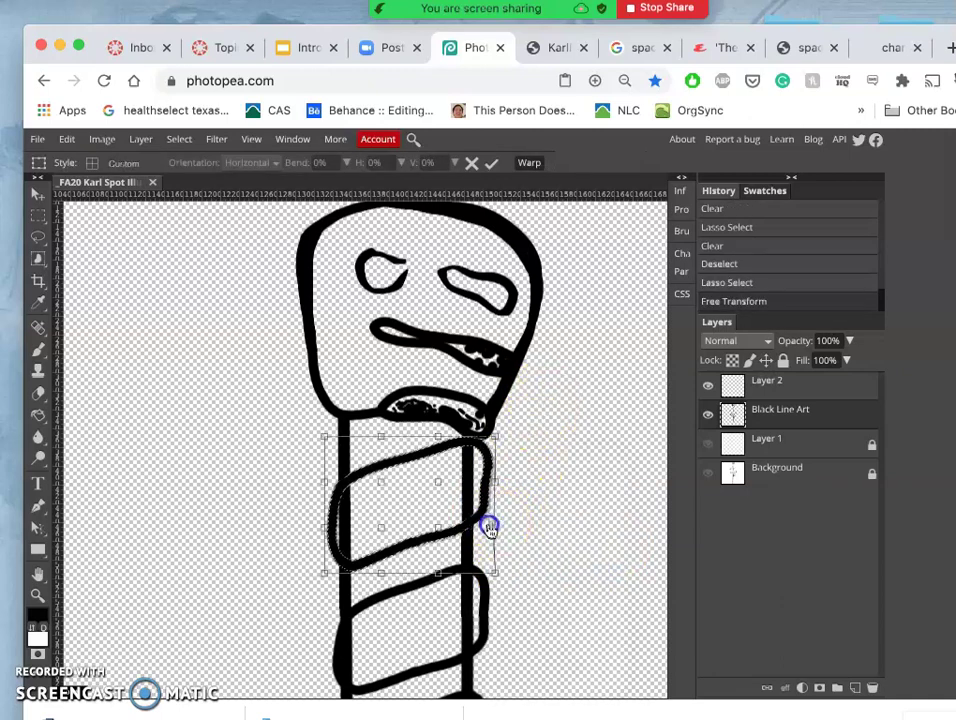
pyautogui.moveTo(488, 530); pyautogui.dragTo(482, 534)
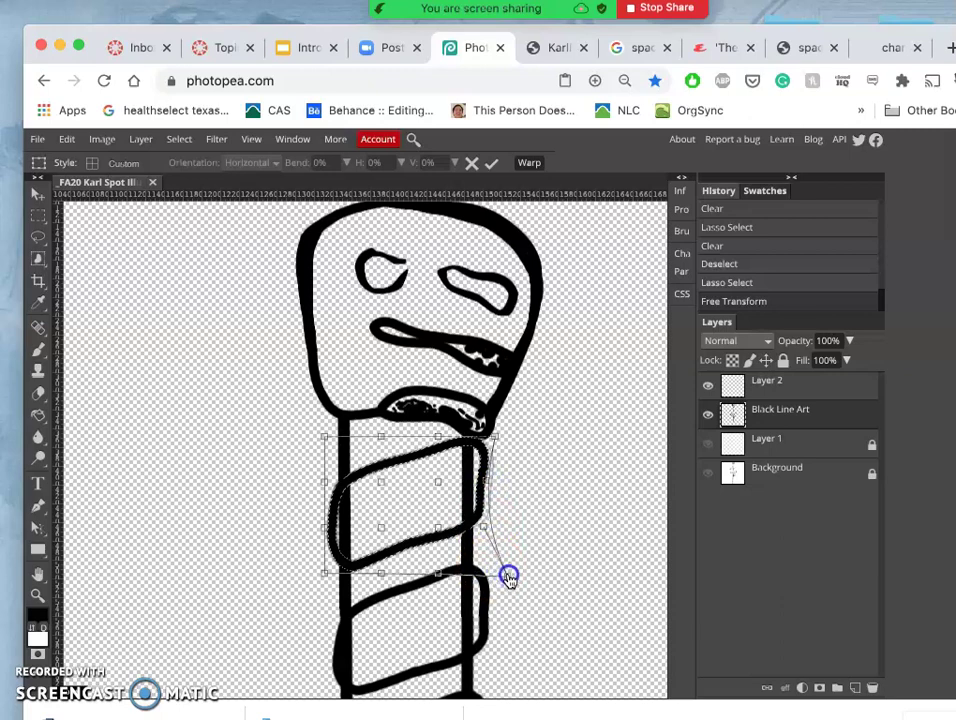
pyautogui.click(493, 441)
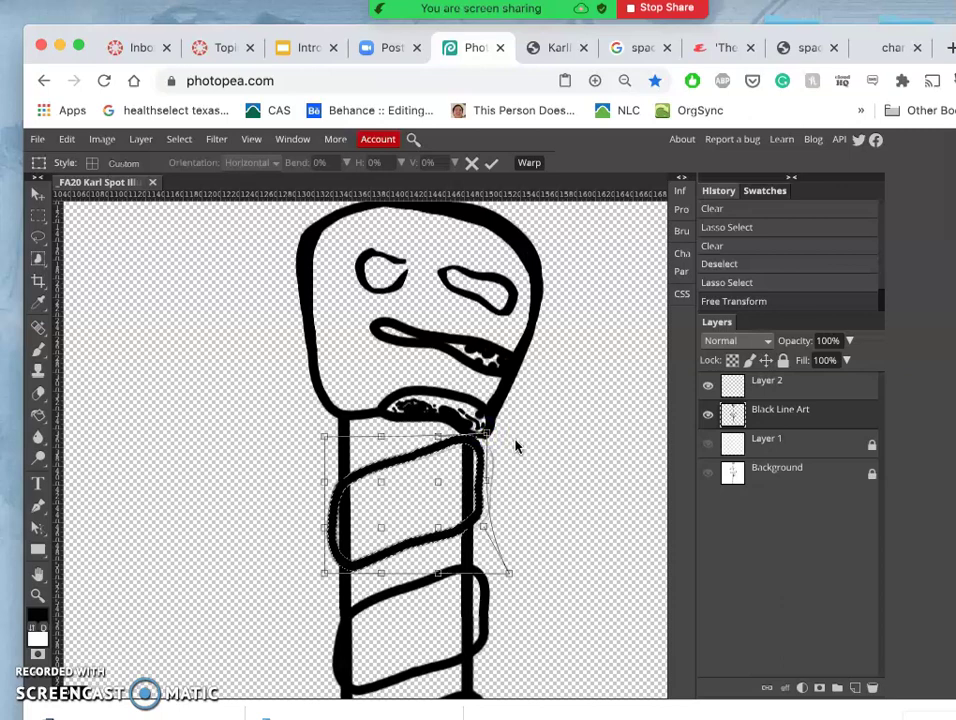
pyautogui.moveTo(506, 495); pyautogui.dragTo(433, 460)
# - Apply the warp to the top wrap loop and zoom in on it
pyautogui.press('Return')
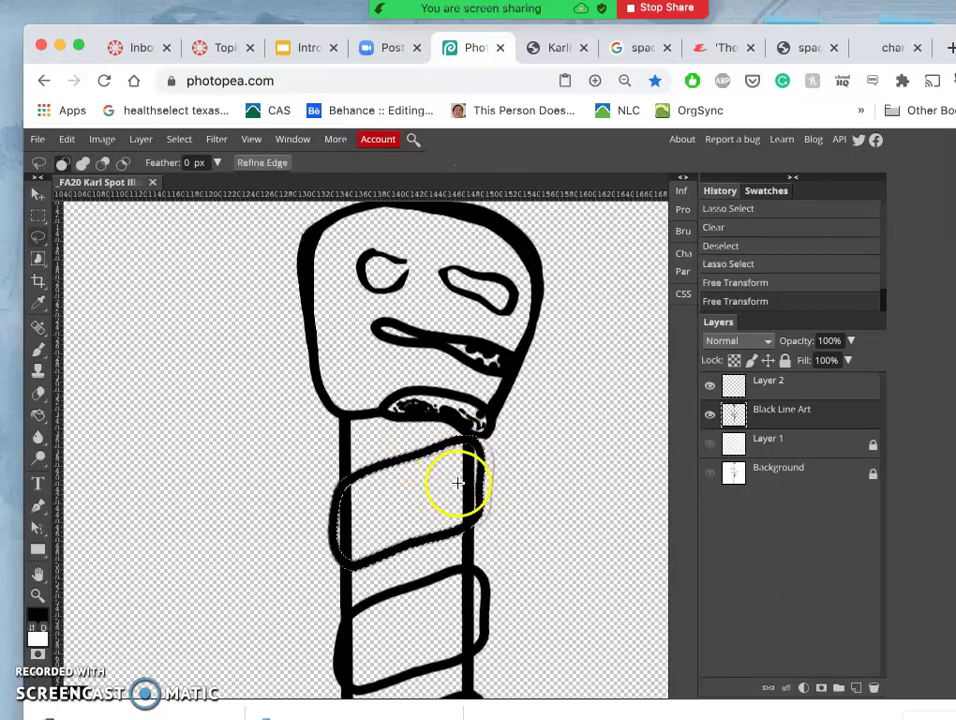
pyautogui.press('super+equal')
pyautogui.hscroll(4, 457, 488)
pyautogui.scroll(2, 542, 449)
pyautogui.hscroll(2, 597, 482)
pyautogui.hscroll(2, 597, 482)
# - Lasso and delete the faint grey ghost line beside the top wrap's right edge
pyautogui.click(559, 367)
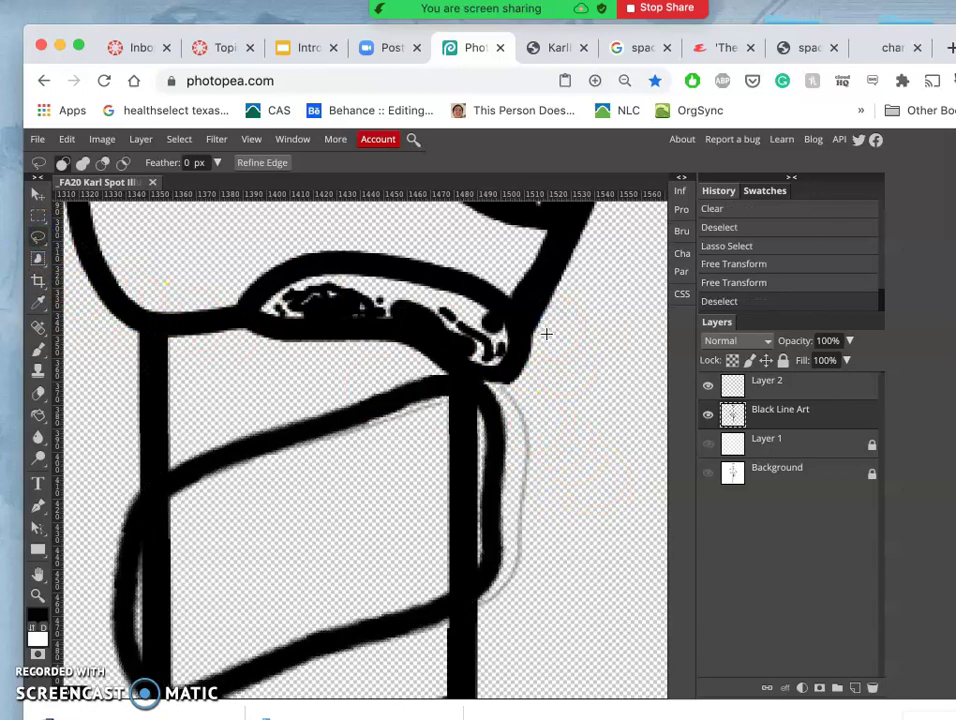
pyautogui.click(541, 325)
pyautogui.moveTo(511, 413); pyautogui.dragTo(511, 452)
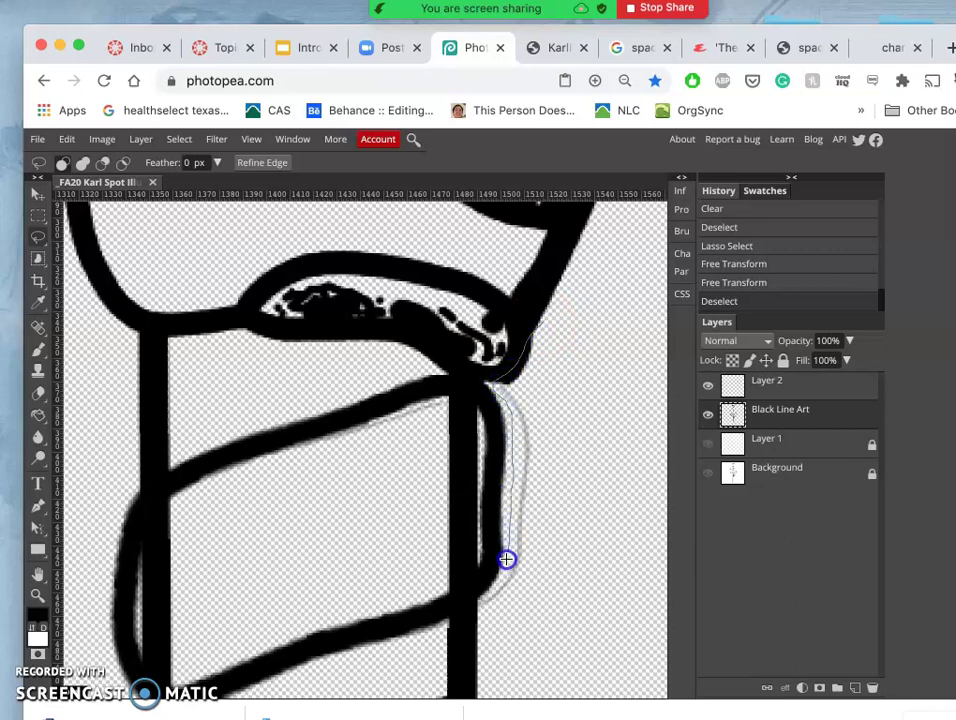
pyautogui.moveTo(475, 615)
pyautogui.mouseDown()
pyautogui.moveTo(537, 591)
pyautogui.moveTo(571, 482)
pyautogui.moveTo(550, 340)
pyautogui.mouseUp()
pyautogui.press('Delete')
pyautogui.click(484, 512)
pyautogui.scroll(-5, 484, 512)
pyautogui.scroll(-10, 484, 518)
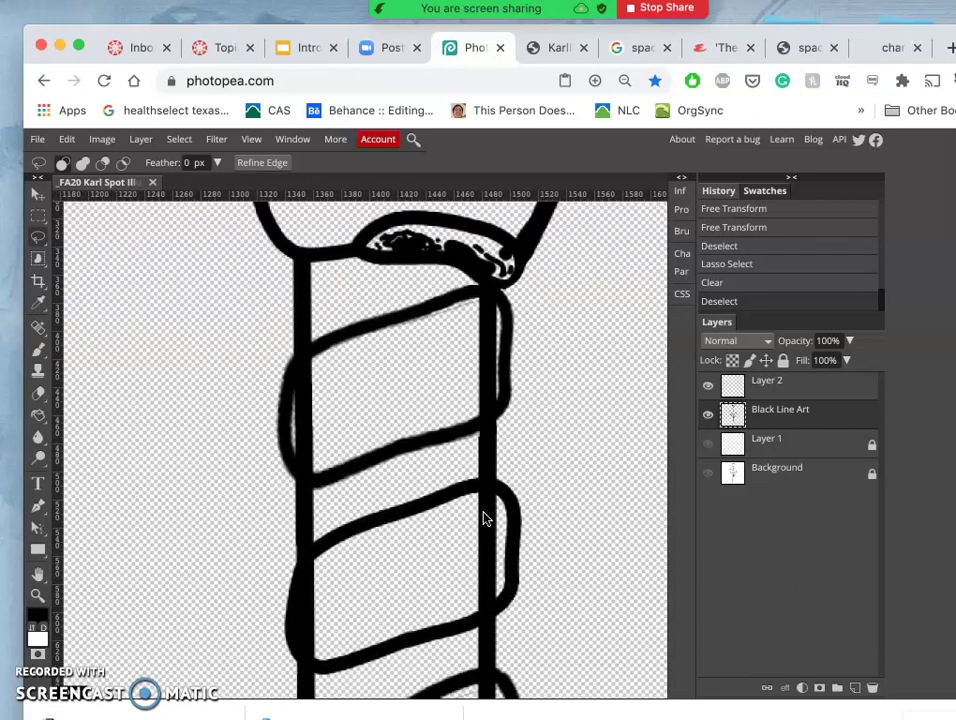
pyautogui.scroll(-3, 484, 518)
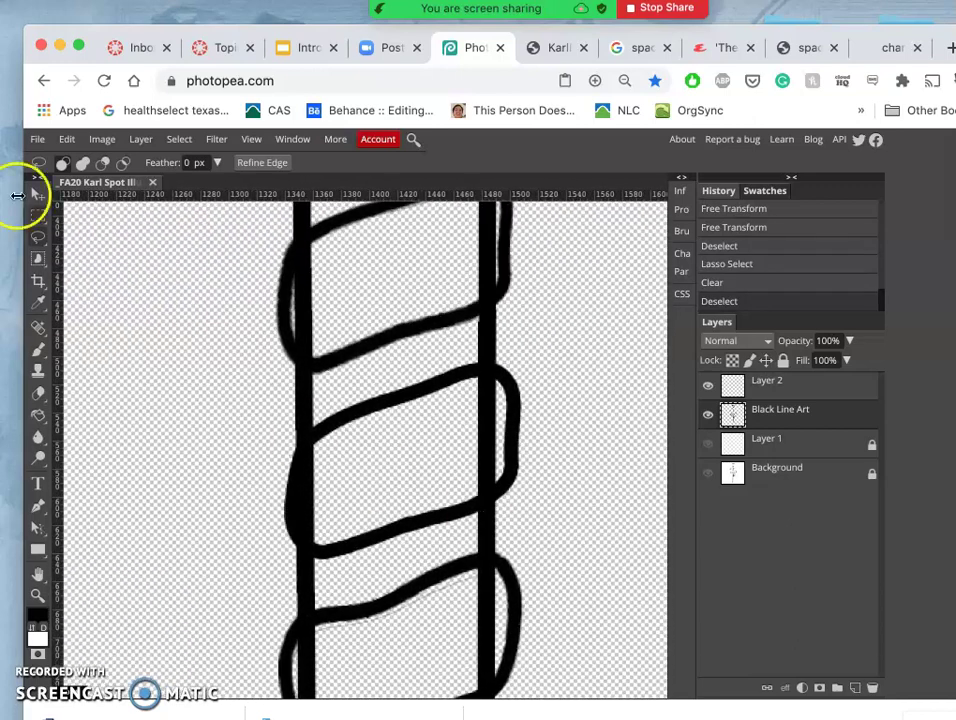
# - Lasso the second wrap band down the grip and shift it slightly left past the blade
pyautogui.click(37, 236)
pyautogui.moveTo(365, 388)
pyautogui.mouseDown()
pyautogui.moveTo(275, 431)
pyautogui.moveTo(255, 475)
pyautogui.moveTo(260, 548)
pyautogui.moveTo(279, 571)
pyautogui.moveTo(336, 577)
pyautogui.moveTo(541, 485)
pyautogui.moveTo(551, 407)
pyautogui.moveTo(533, 357)
pyautogui.moveTo(489, 343)
pyautogui.moveTo(405, 363)
pyautogui.mouseUp()
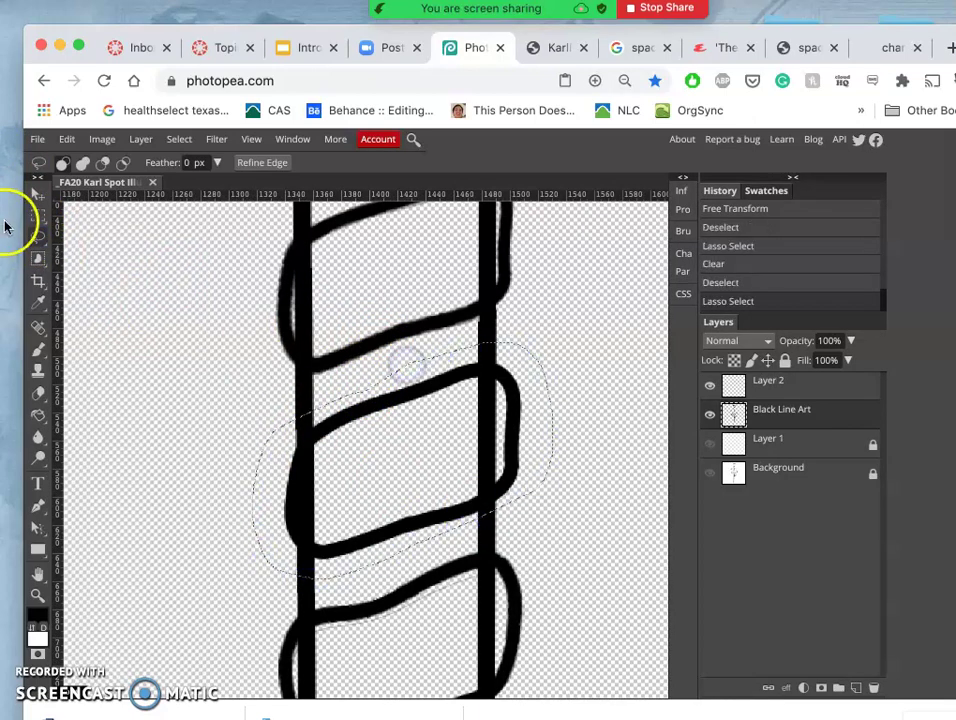
pyautogui.click(40, 194)
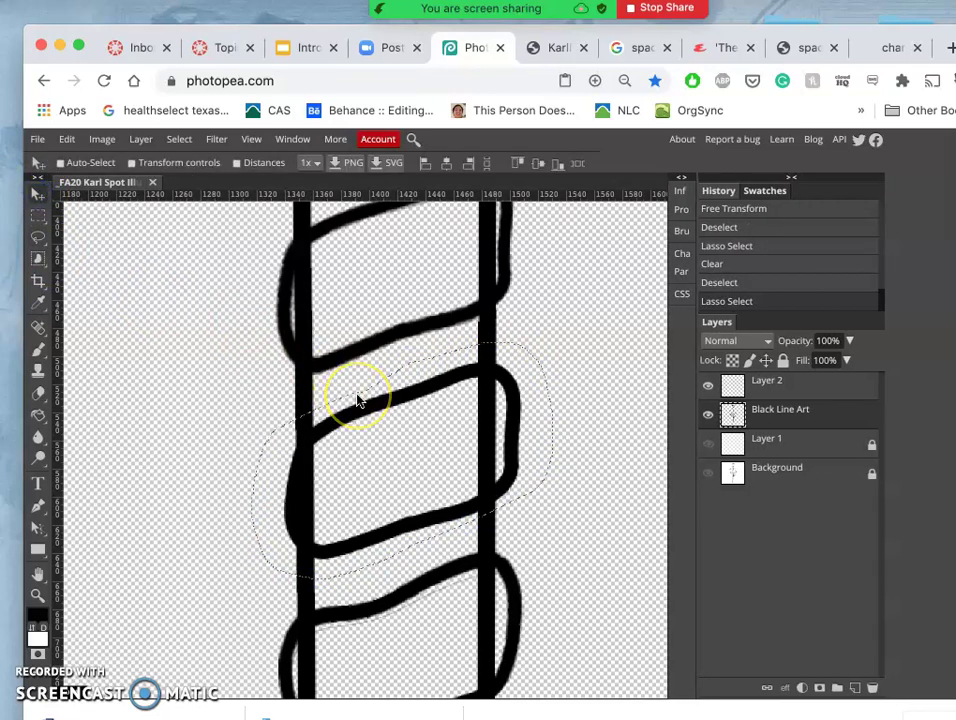
pyautogui.moveTo(358, 400); pyautogui.dragTo(360, 400)
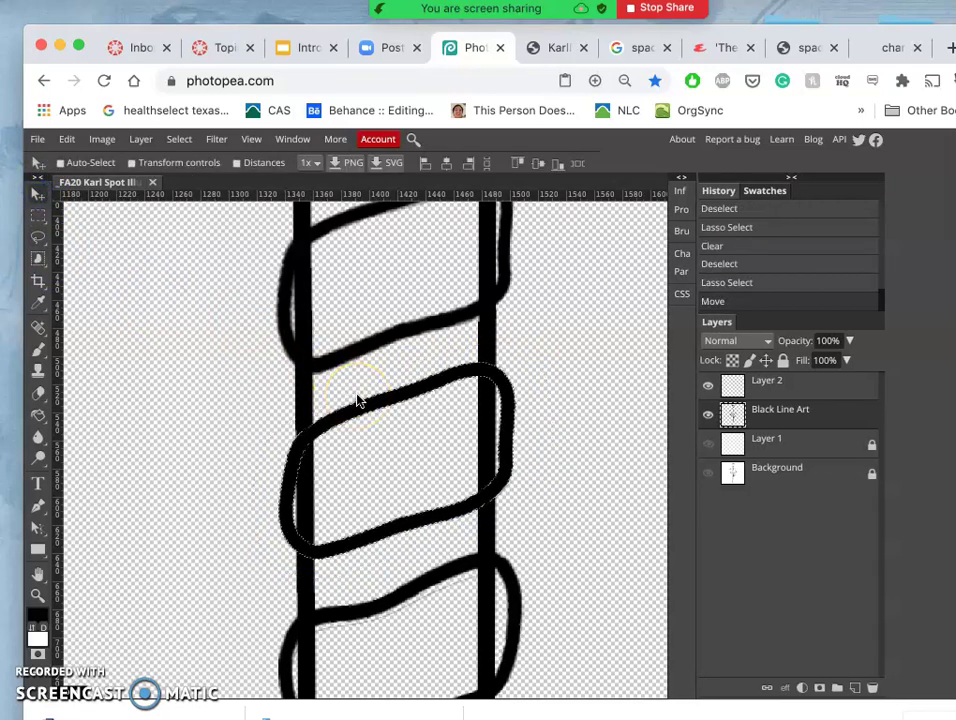
pyautogui.scroll(-3, 380, 395)
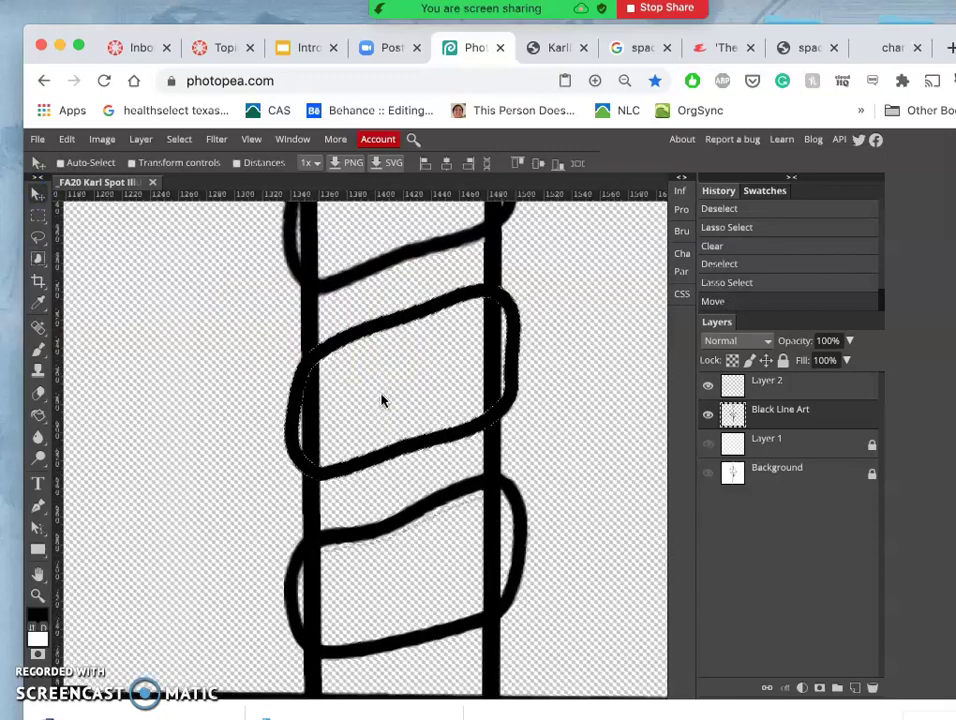
pyautogui.scroll(-1, 381, 398)
pyautogui.click(380, 385)
pyautogui.scroll(-2, 380, 387)
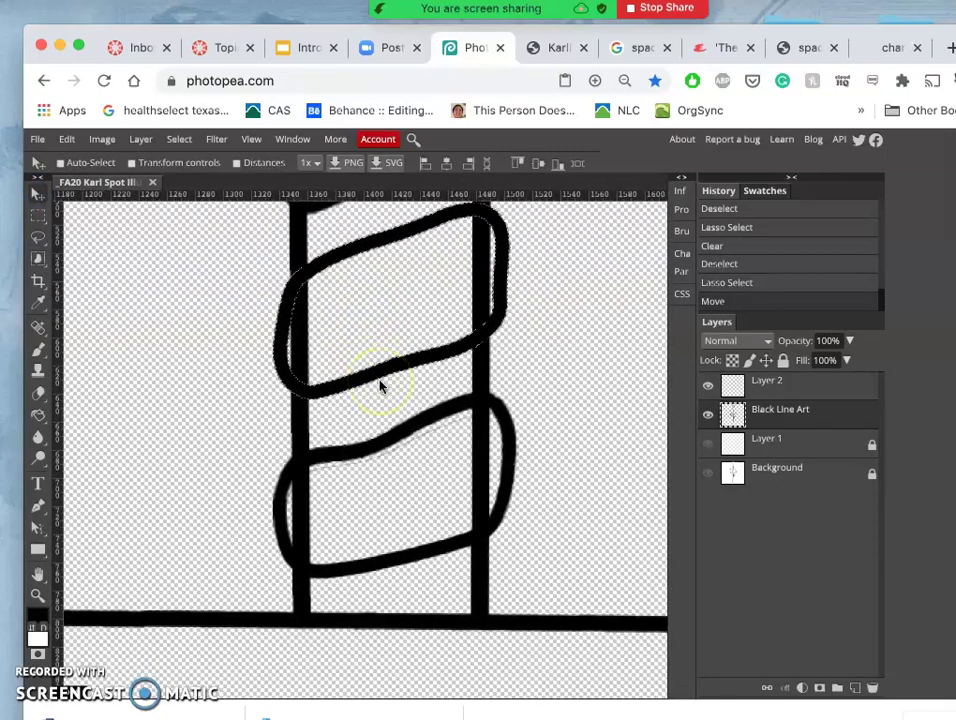
pyautogui.scroll(-5, 380, 385)
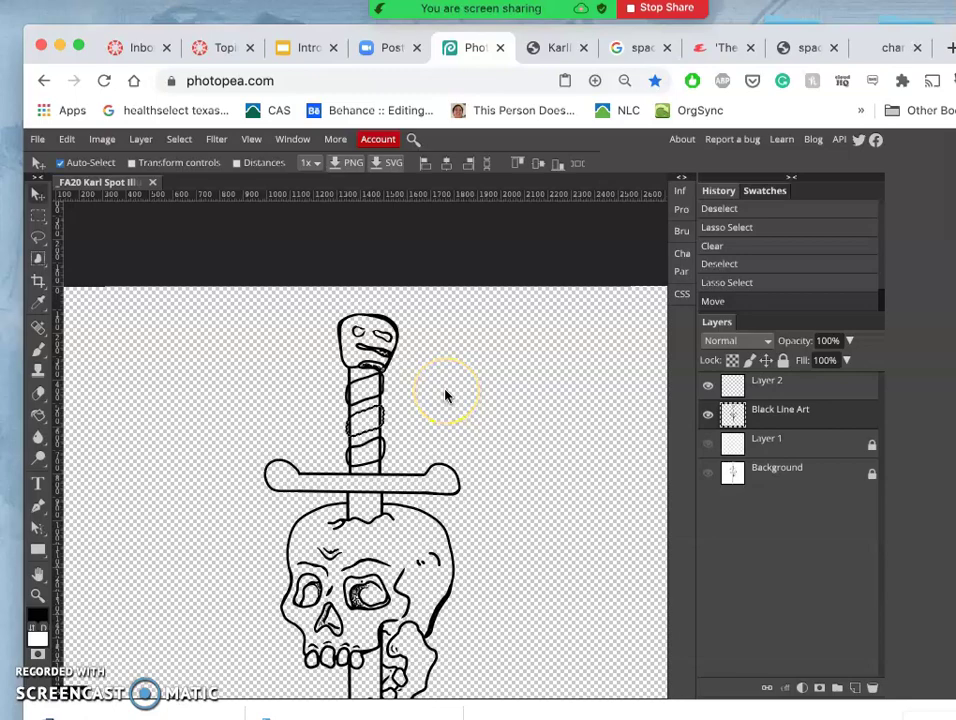
pyautogui.scroll(6, 446, 395)
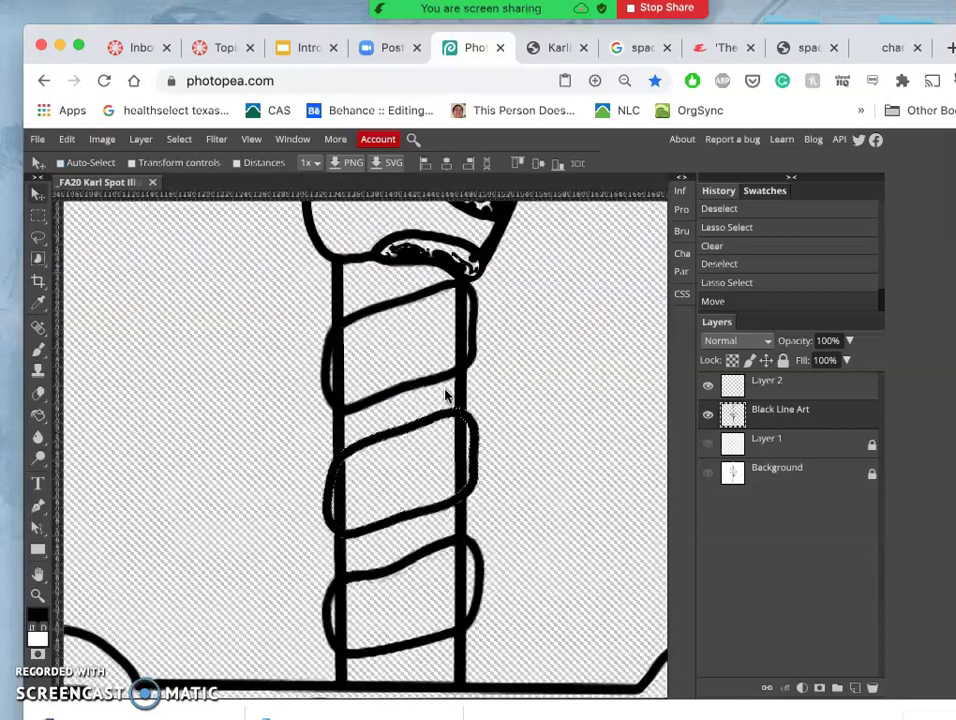
pyautogui.scroll(4, 446, 395)
# - Lasso the whole skull head pommel around its outline
pyautogui.click(447, 405)
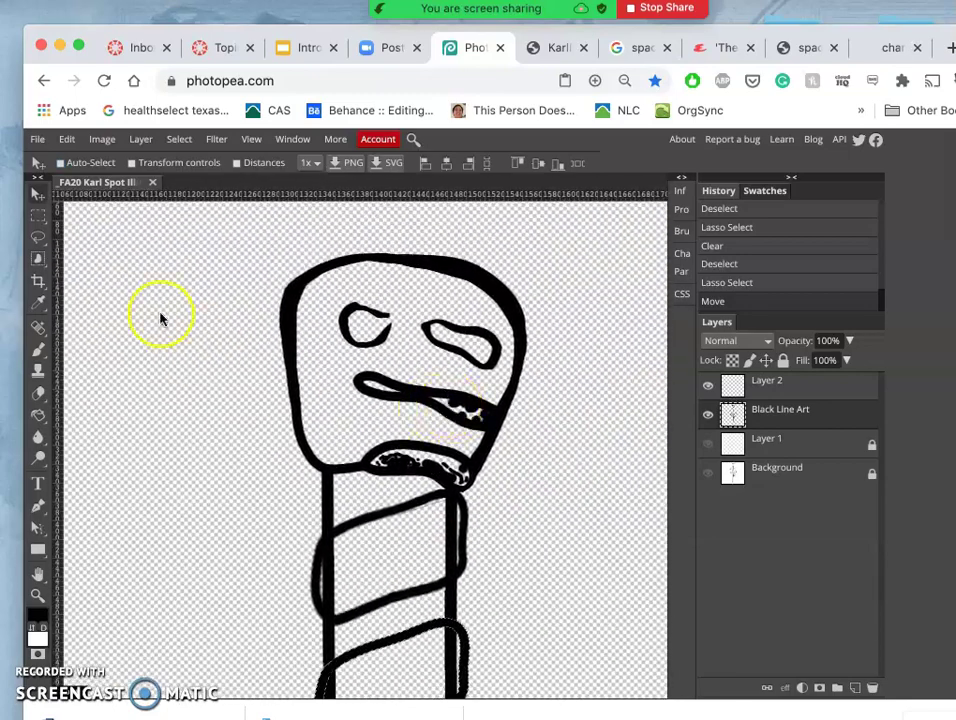
pyautogui.click(37, 236)
pyautogui.click(621, 538)
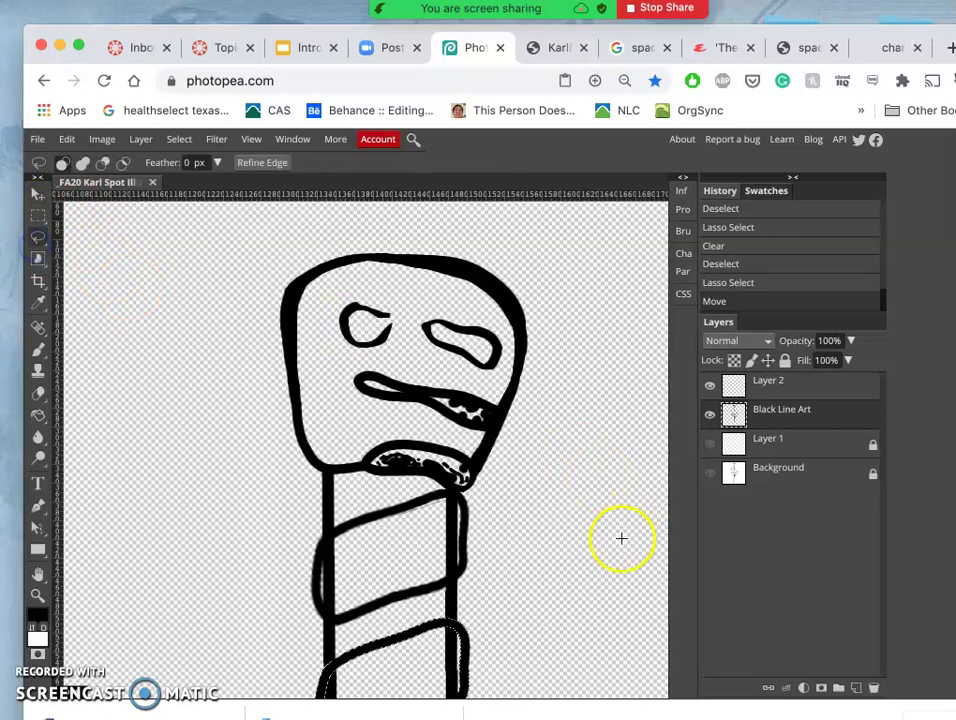
pyautogui.click(518, 501)
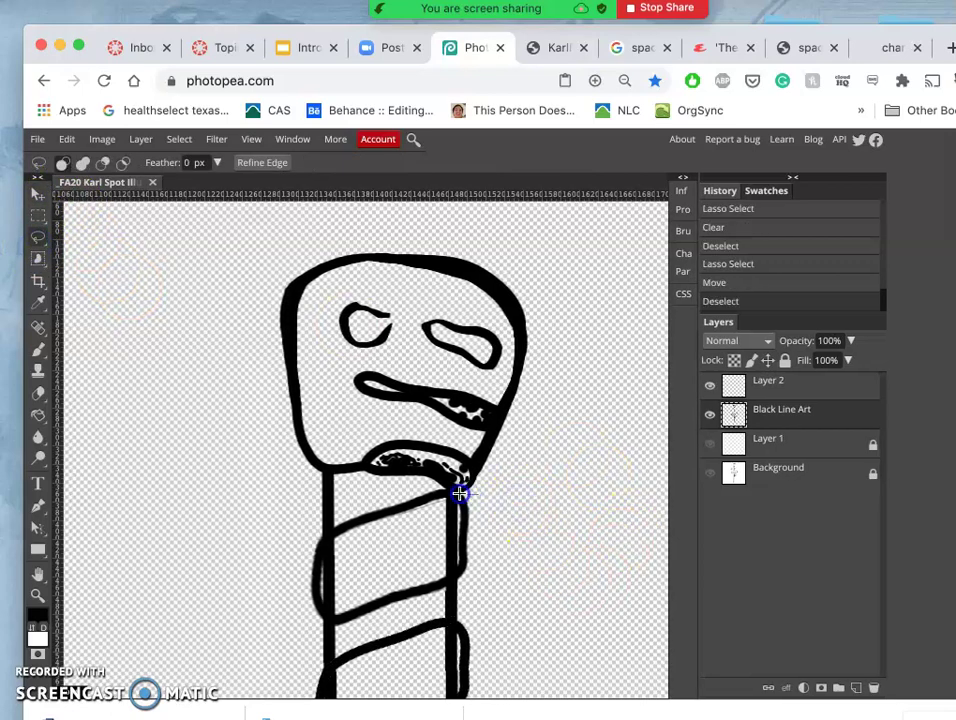
pyautogui.moveTo(434, 483); pyautogui.dragTo(442, 474)
pyautogui.click(497, 484)
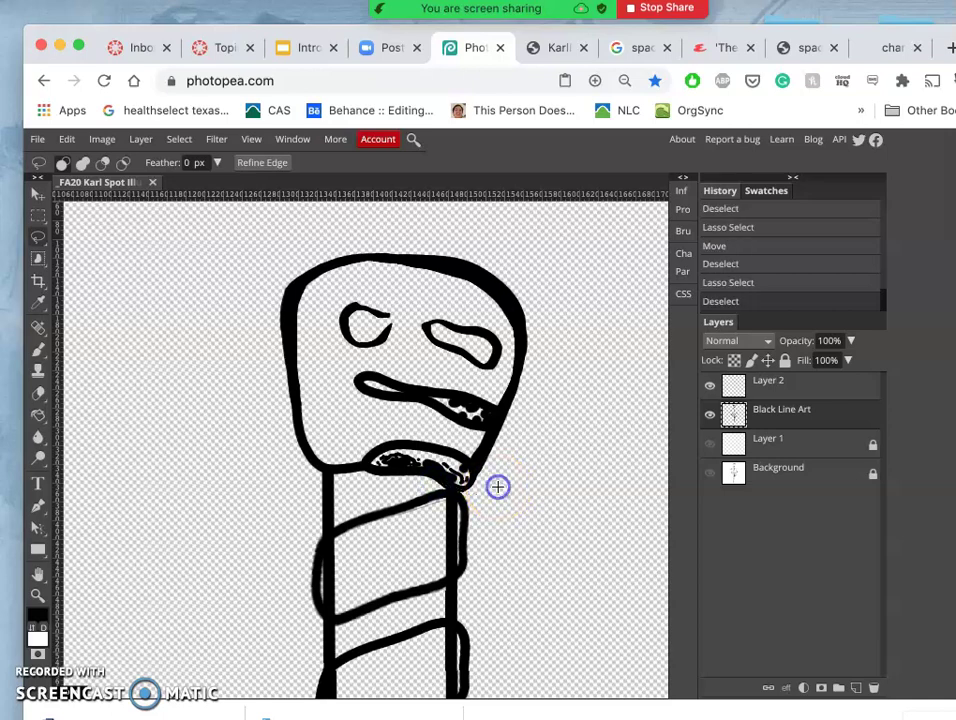
pyautogui.click(470, 490)
pyautogui.moveTo(430, 485)
pyautogui.mouseDown()
pyautogui.moveTo(284, 478)
pyautogui.moveTo(245, 424)
pyautogui.moveTo(216, 325)
pyautogui.moveTo(252, 219)
pyautogui.moveTo(390, 233)
pyautogui.moveTo(550, 270)
pyautogui.moveTo(548, 371)
pyautogui.moveTo(491, 481)
pyautogui.mouseUp()
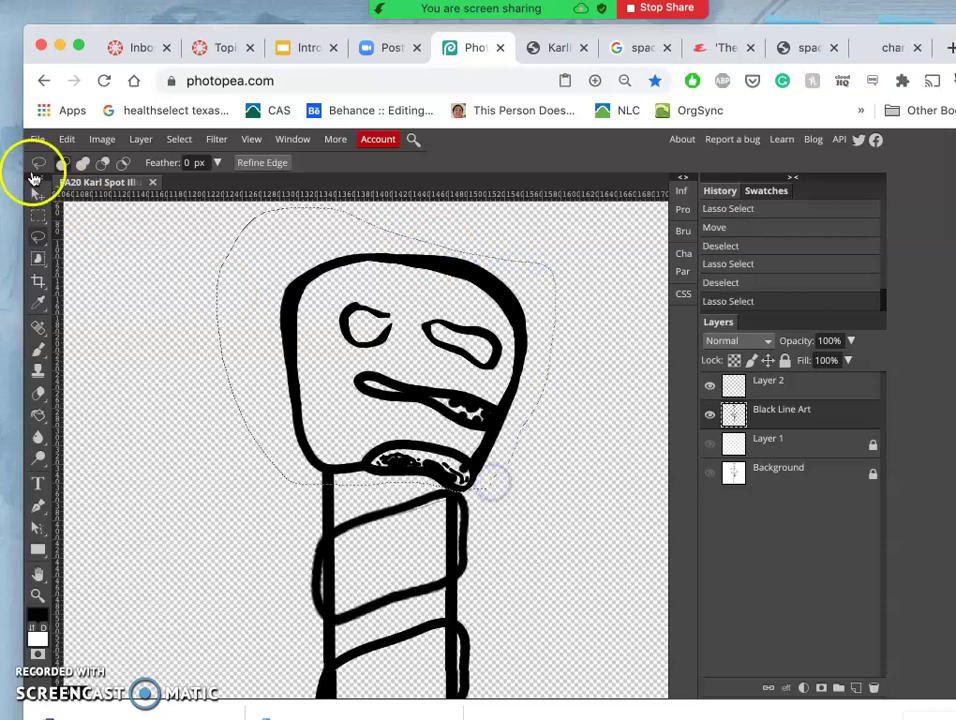
# - Nudge the skull slightly left and down, then tilt it about 1.7 degrees
pyautogui.click(37, 192)
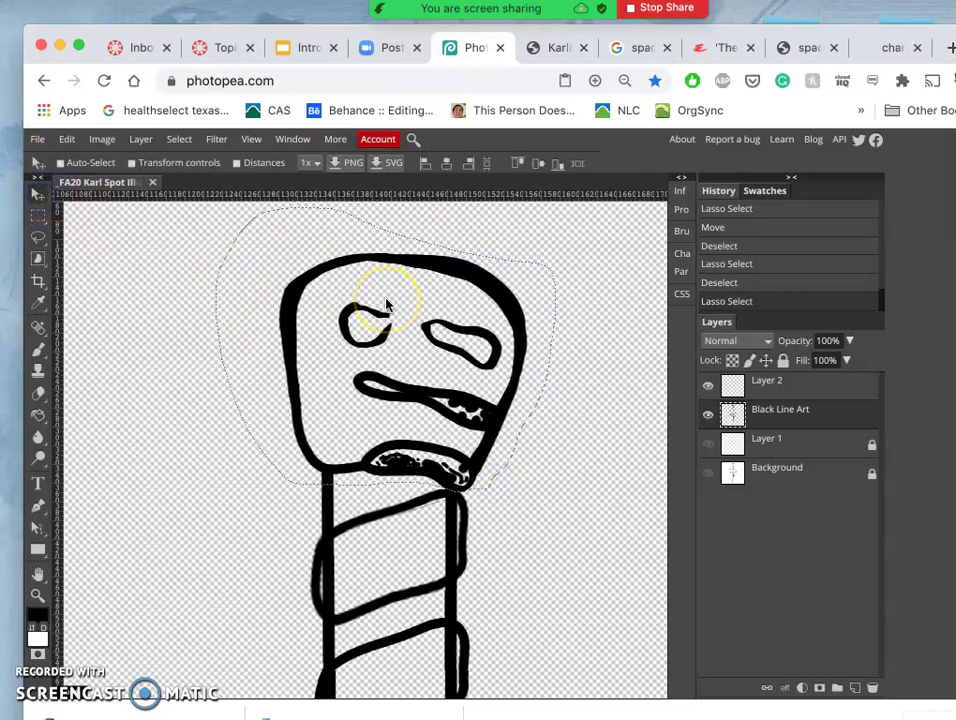
pyautogui.moveTo(387, 305); pyautogui.dragTo(385, 307)
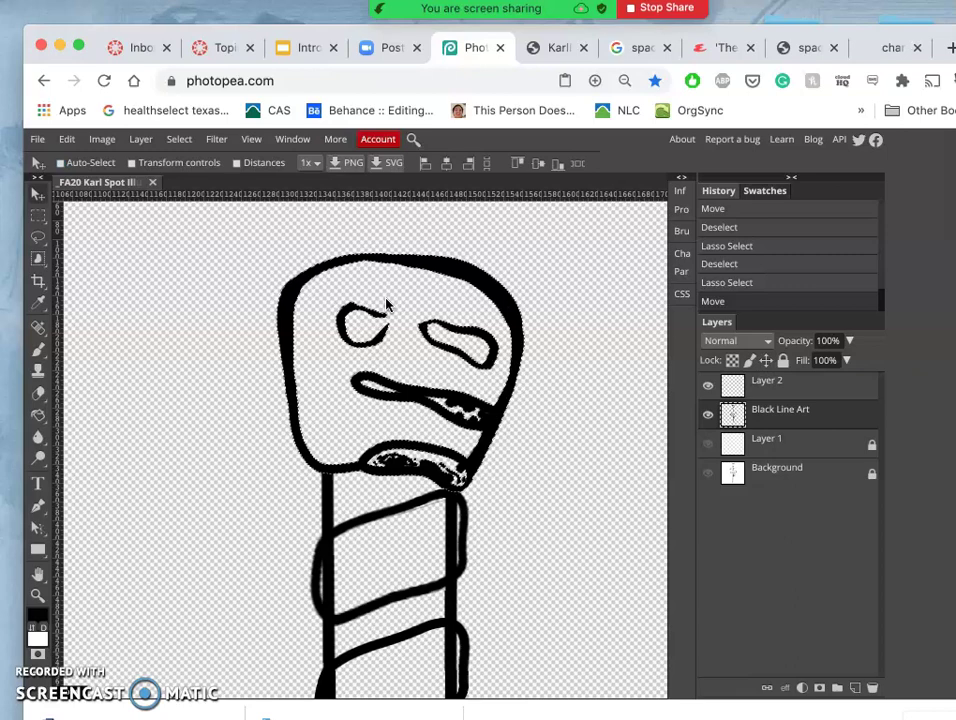
pyautogui.hotkey('ctrl', 'alt', 't')
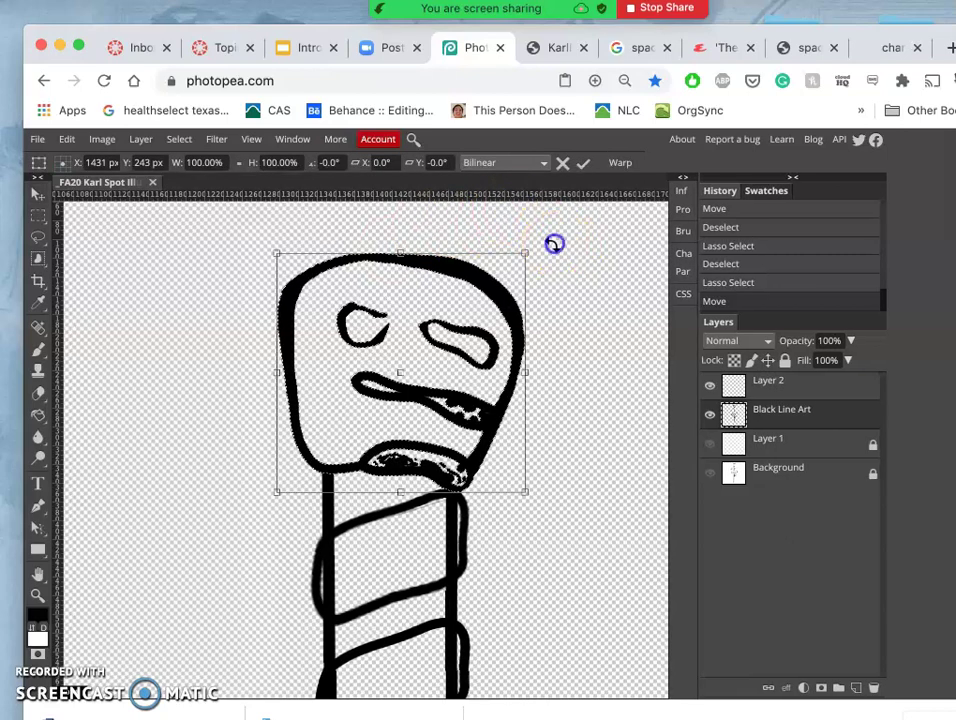
pyautogui.moveTo(551, 241); pyautogui.dragTo(547, 240)
pyautogui.press('Left')
pyautogui.press('Left')
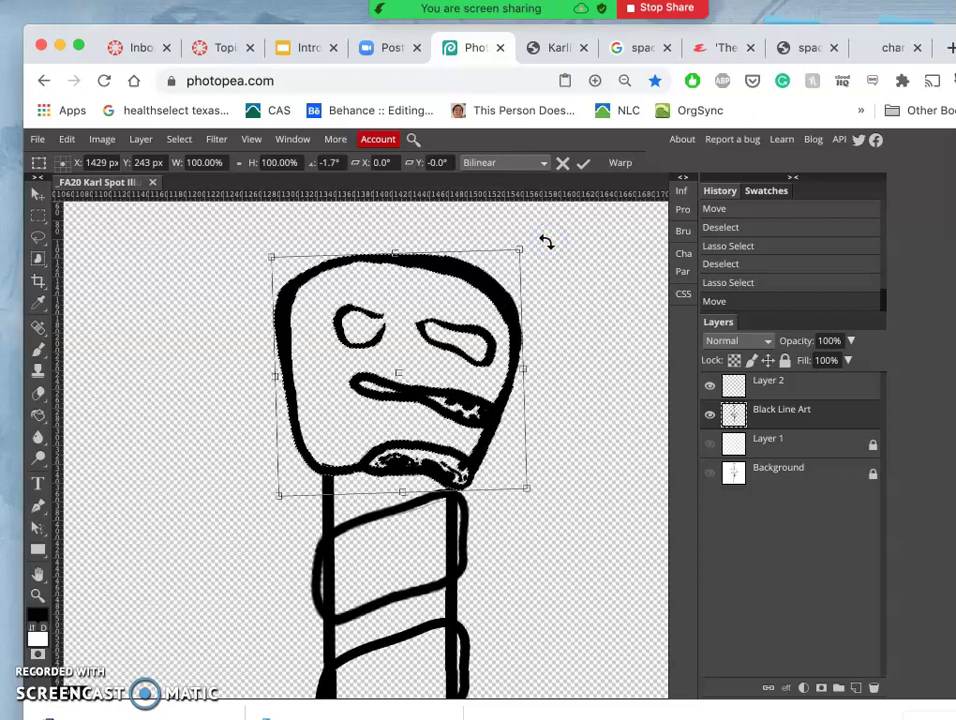
pyautogui.press('Return')
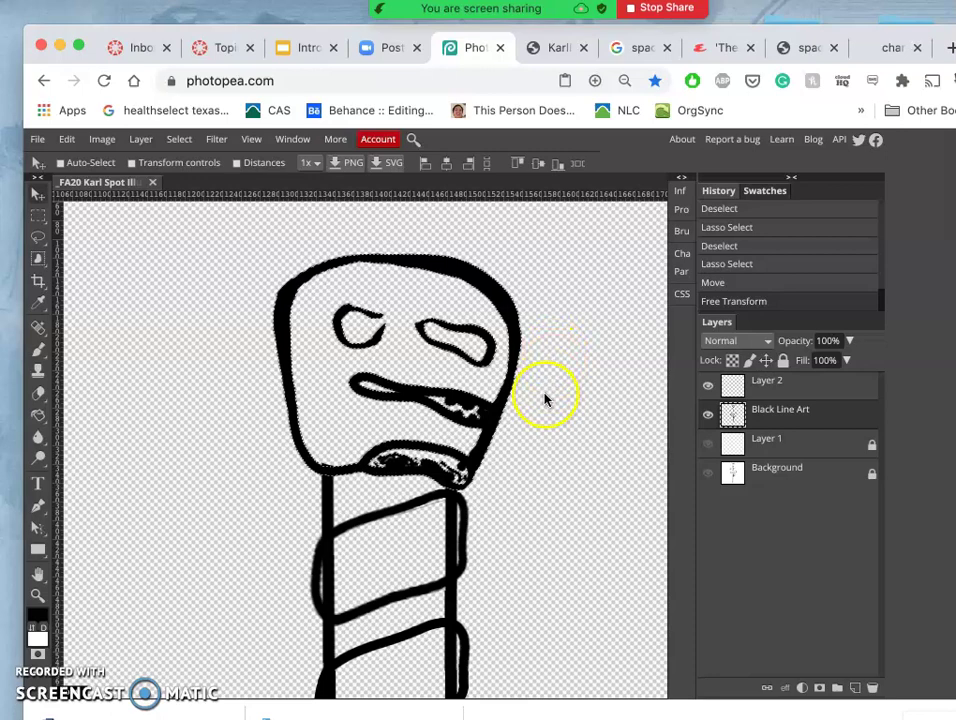